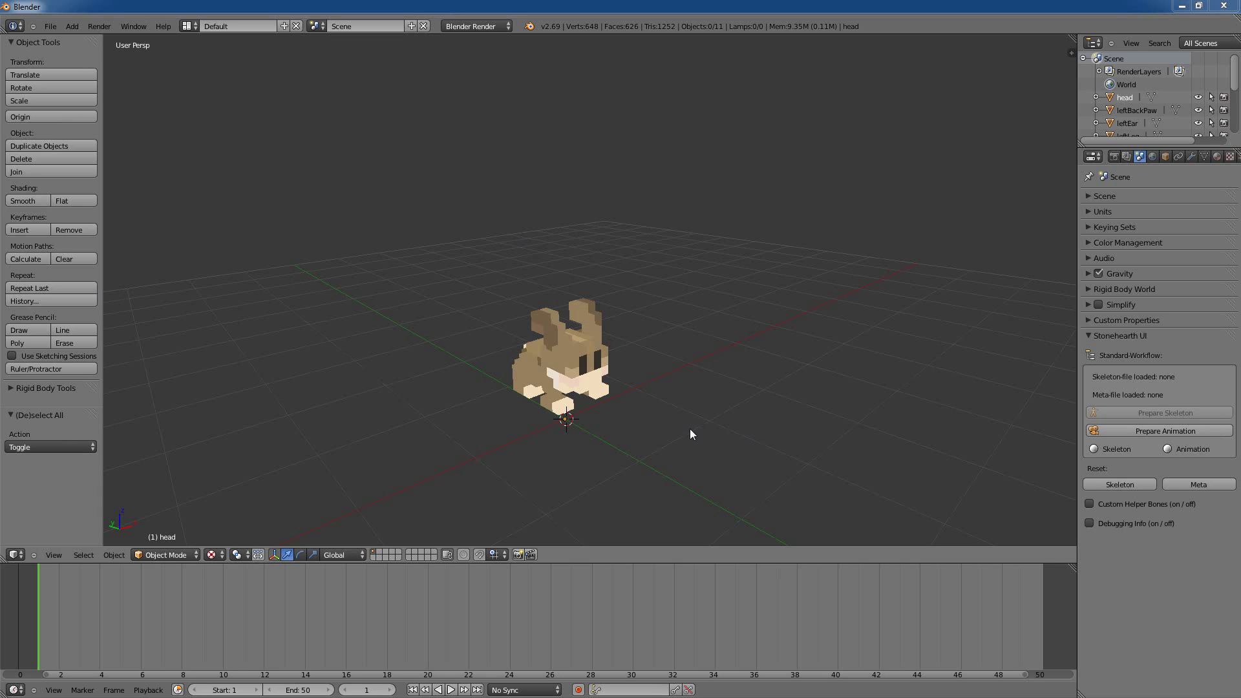
- Orbit around the rabbit and select the rightPaw, torso, then rightPaw again
{"action": "middle_click_drag", "start_coordinate": [670, 420], "coordinate": [752, 380]}
{"action": "middle_click_drag", "start_coordinate": [793, 424], "coordinate": [738, 425]}
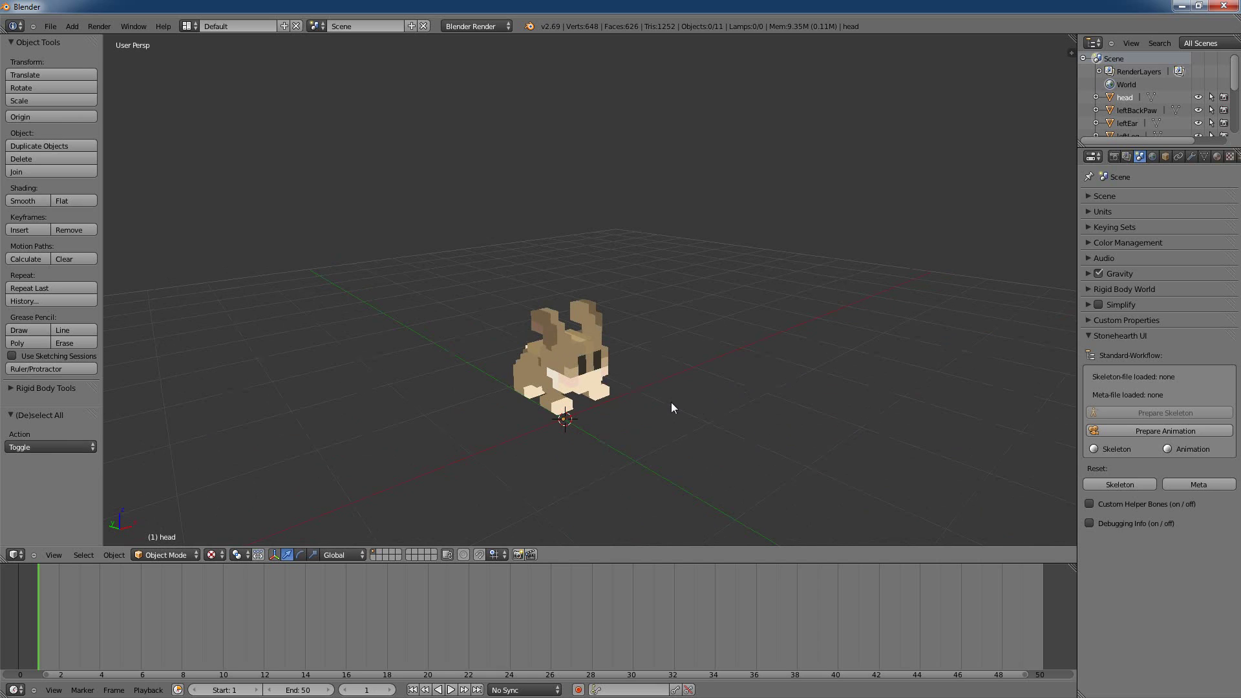
{"action": "middle_click_drag", "start_coordinate": [670, 409], "coordinate": [698, 389]}
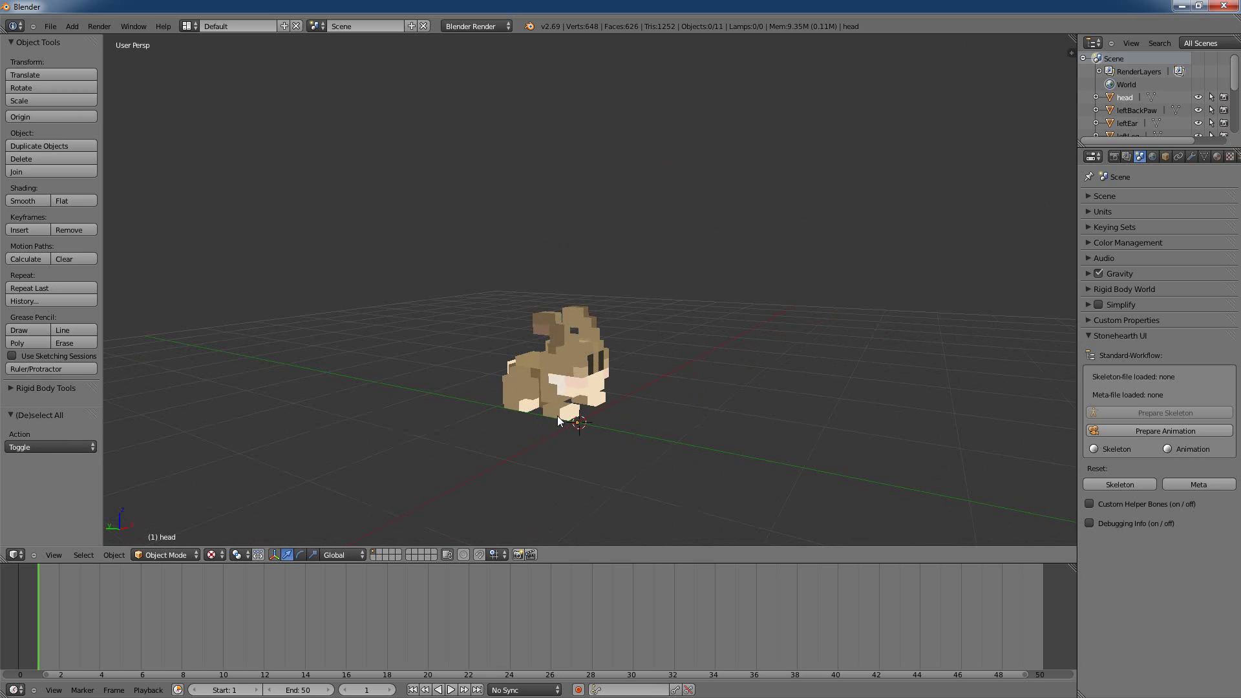
{"action": "middle_click_drag", "start_coordinate": [714, 424], "coordinate": [700, 466]}
{"action": "scroll", "coordinate": [650, 451], "scroll_direction": "up", "scroll_amount": 3}
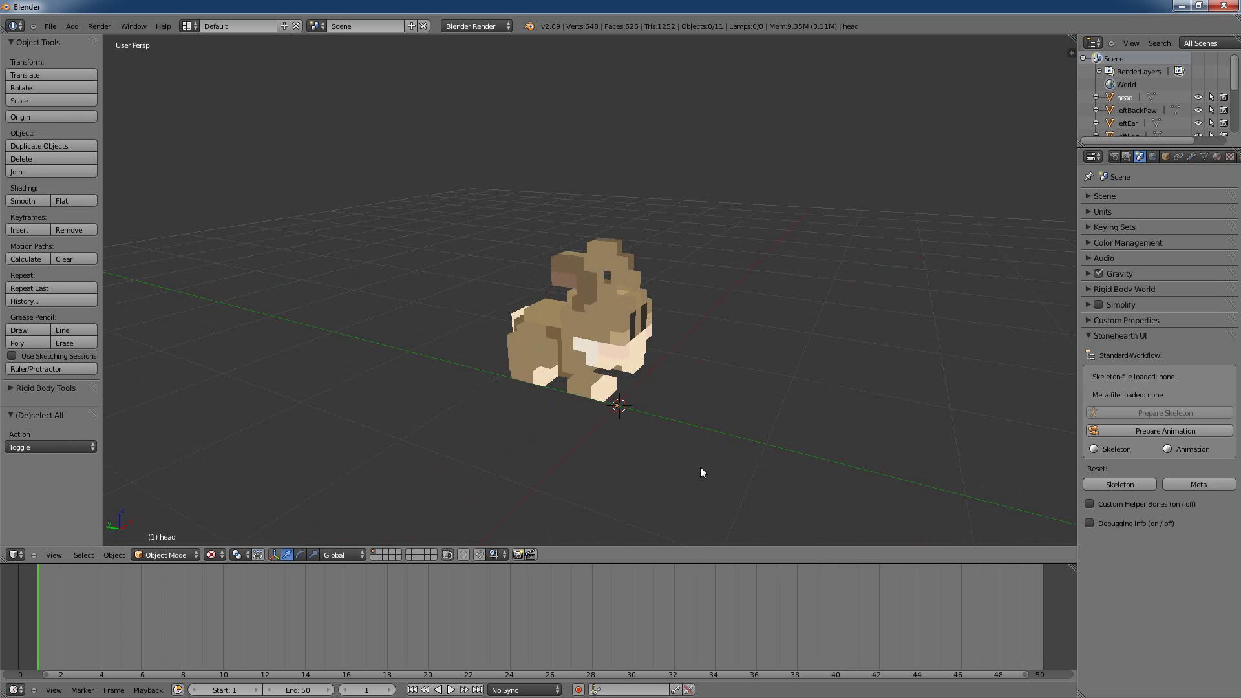
{"action": "right_click", "coordinate": [601, 392]}
{"action": "right_click", "coordinate": [541, 316]}
{"action": "right_click", "coordinate": [591, 401]}
- Select the head and rightLeg and test-move each, cancelling so they snap back
{"action": "middle_click_drag", "start_coordinate": [737, 426], "coordinate": [658, 328]}
{"action": "right_click", "coordinate": [576, 334]}
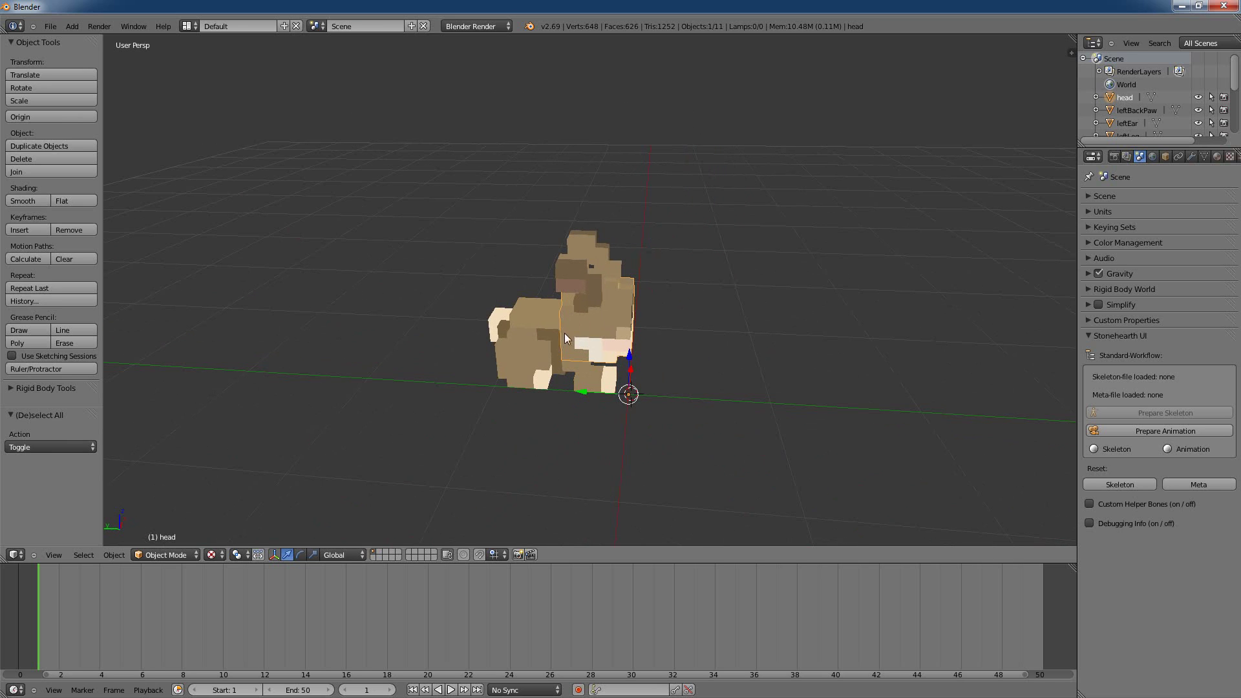
{"action": "key", "text": "g"}
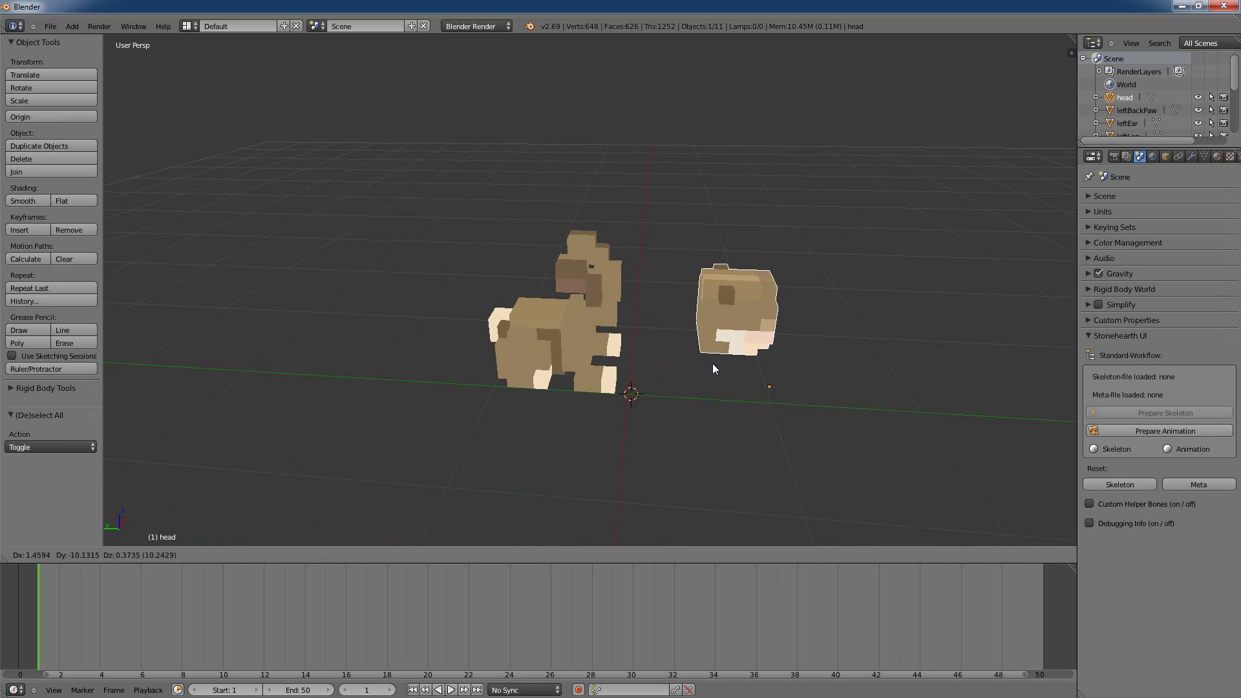
{"action": "key", "text": "Escape"}
{"action": "right_click", "coordinate": [532, 371]}
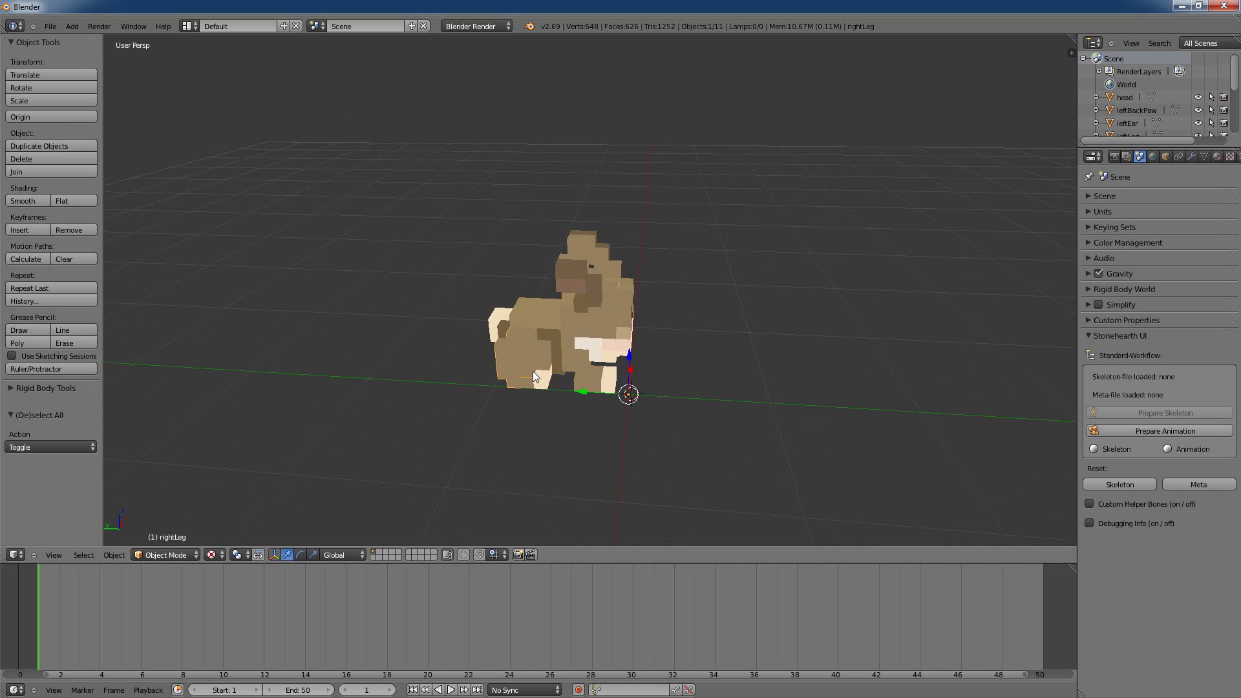
{"action": "key", "text": "g"}
{"action": "key", "text": "Escape"}
{"action": "key", "text": "g"}
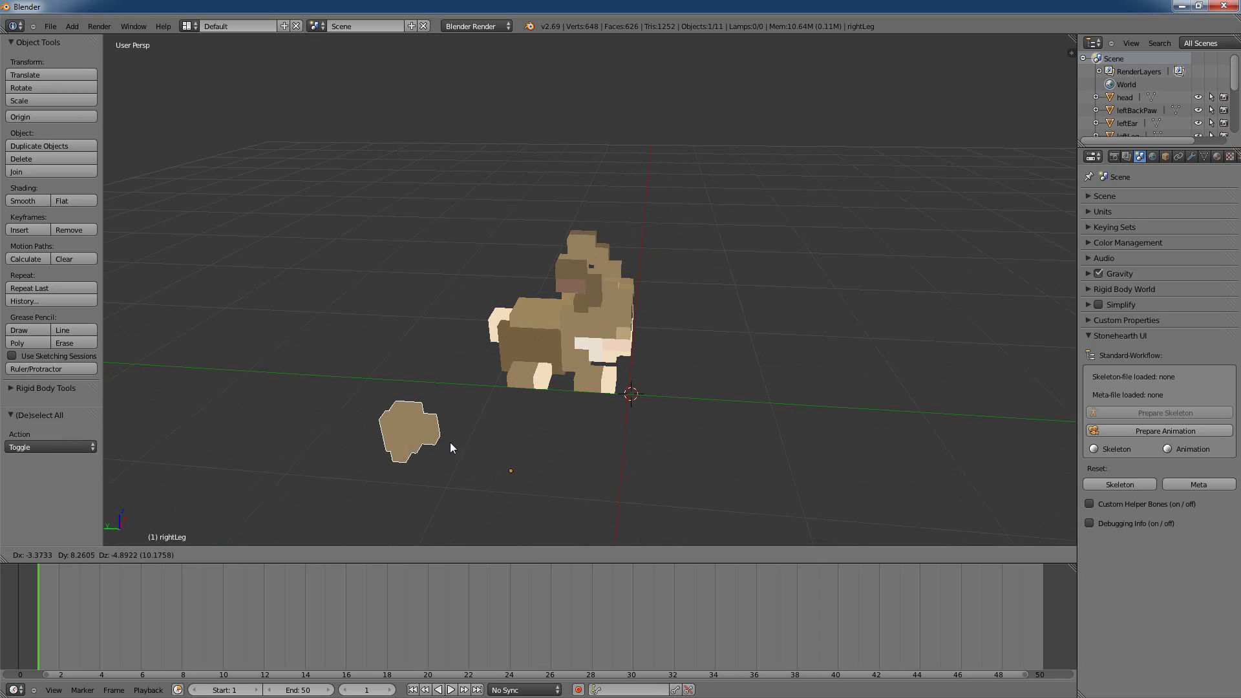
{"action": "key", "text": "Escape"}
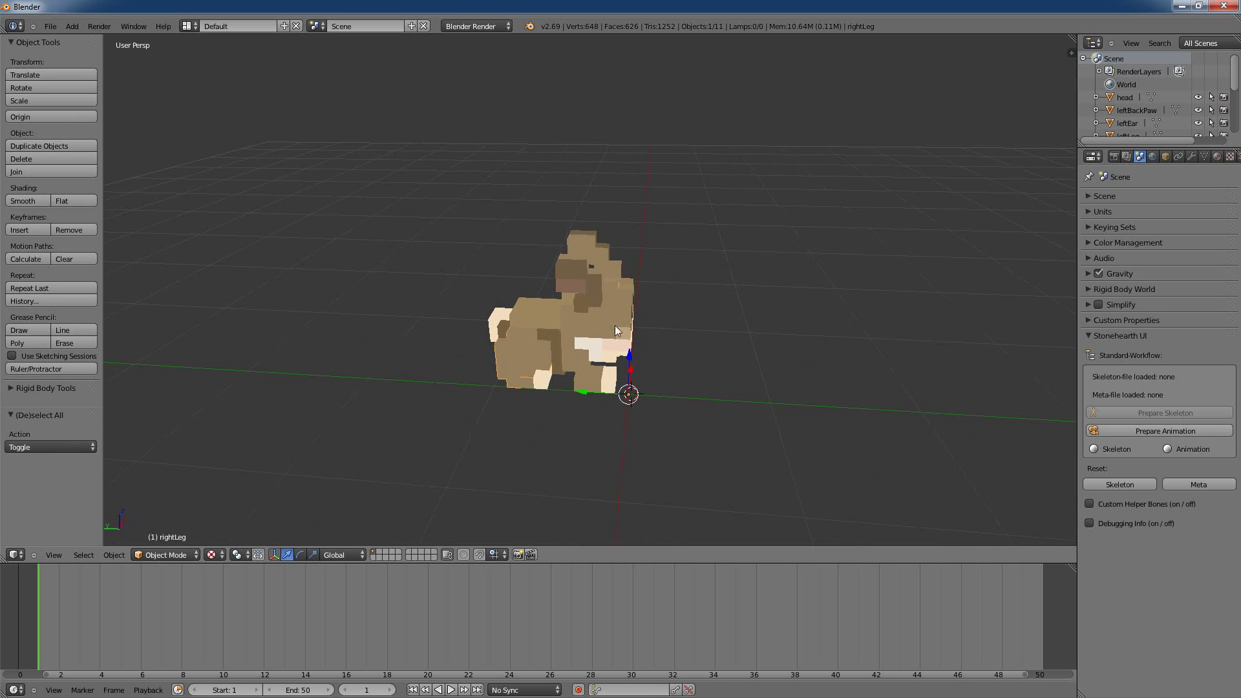
- Deselect all rabbit parts and orbit to a new viewing angle
{"action": "middle_click_drag", "start_coordinate": [747, 448], "coordinate": [631, 441]}
{"action": "key", "text": "a"}
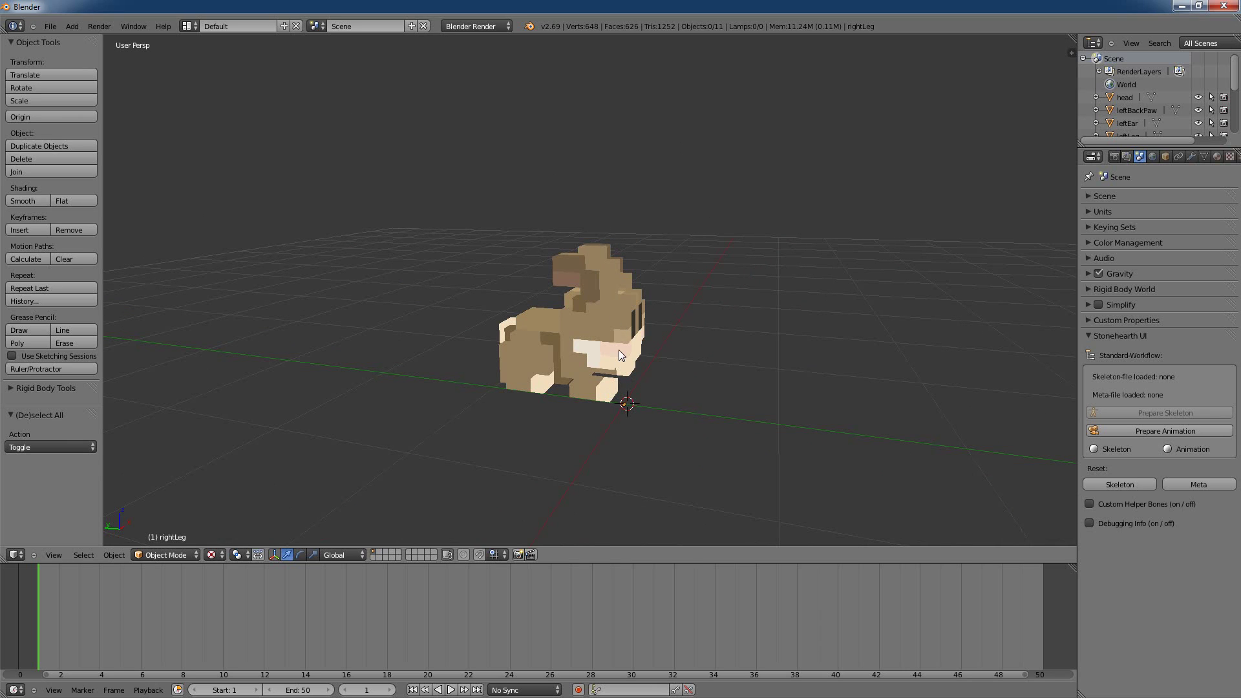
{"action": "middle_click_drag", "start_coordinate": [800, 405], "coordinate": [768, 408]}
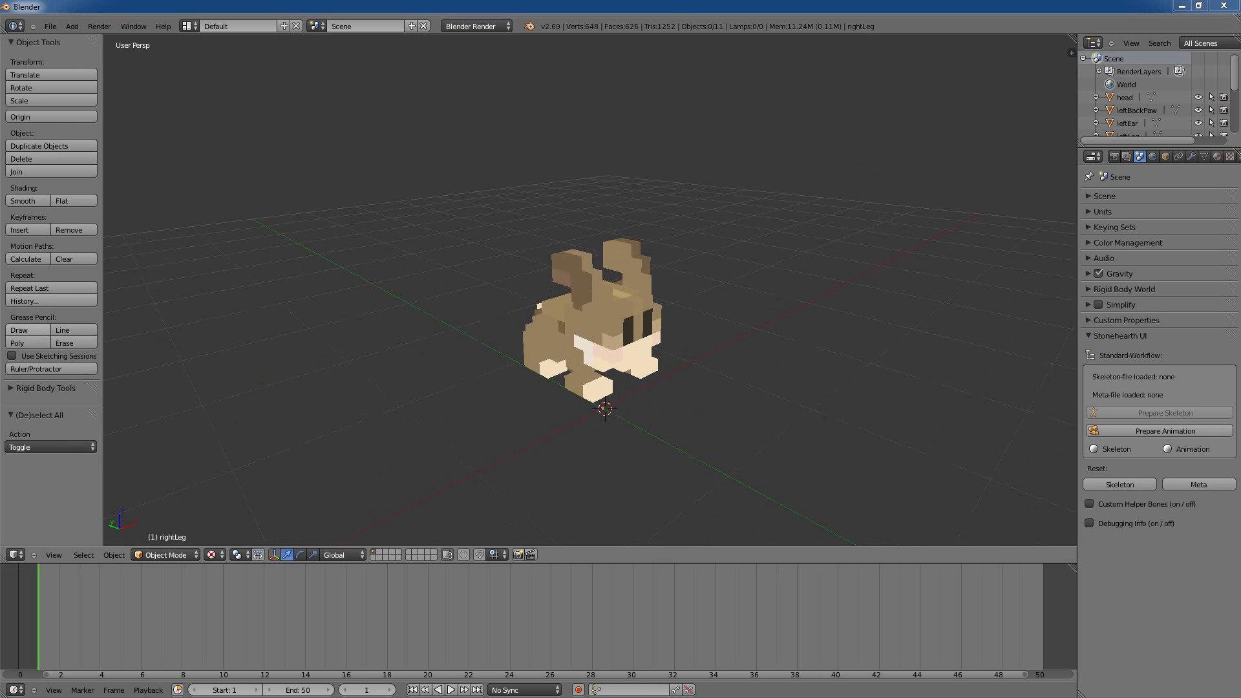
- Bring up rabbit.json and highlight the bone lines and root coordinates 3.5,5,0
{"action": "key", "text": "alt+Tab"}
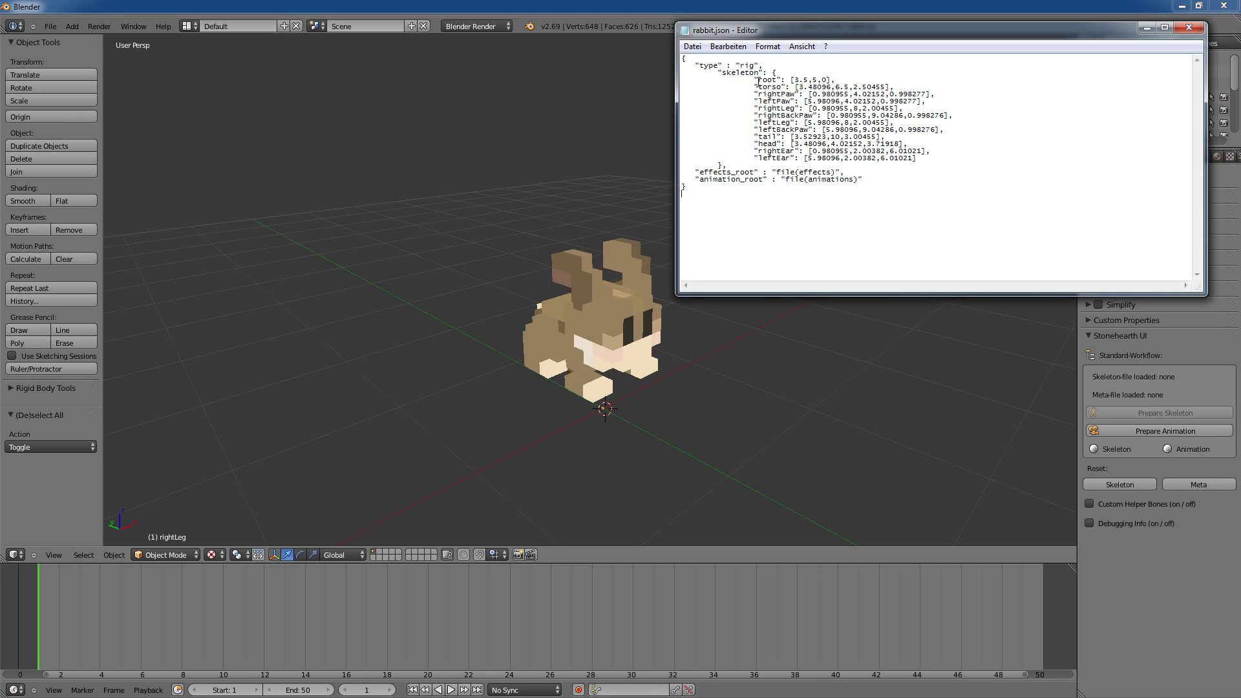
{"action": "left_click_drag", "start_coordinate": [766, 82], "coordinate": [766, 158]}
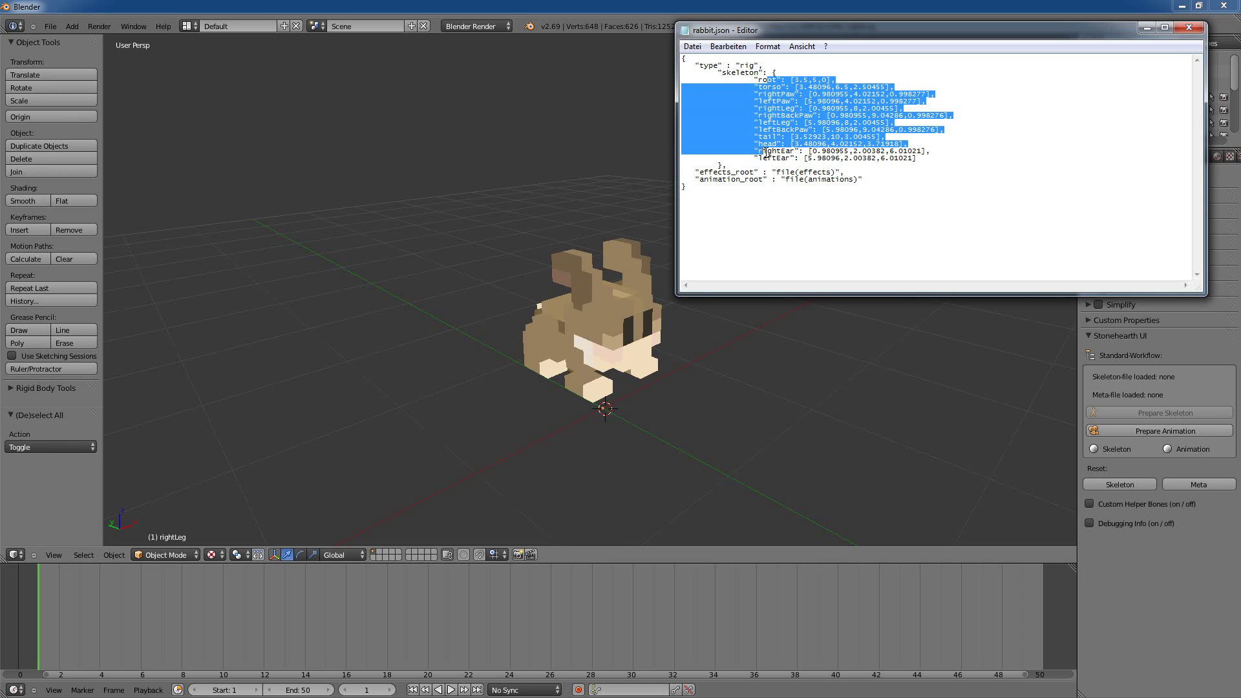
{"action": "left_click", "coordinate": [766, 164]}
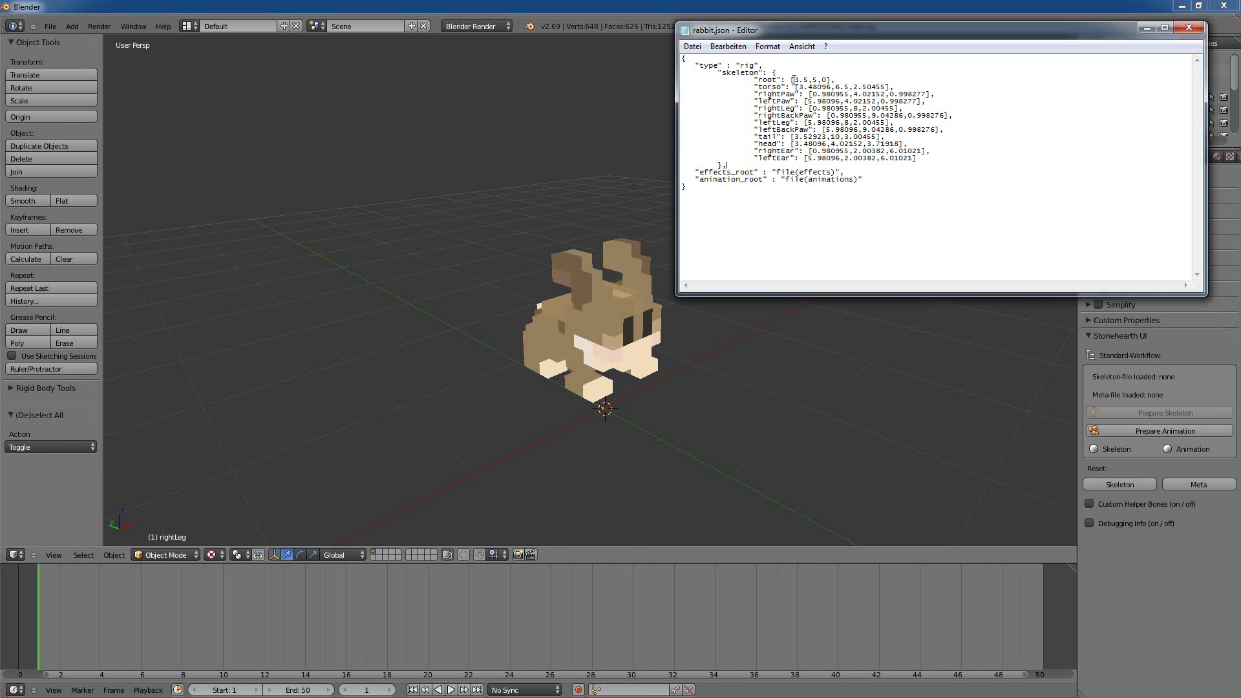
{"action": "left_click_drag", "start_coordinate": [793, 79], "coordinate": [828, 80]}
{"action": "left_click", "coordinate": [825, 79]}
- Import rabbit.json from C:\Temp\rabbit with the Stonehearth (.json) importer
{"action": "left_click", "coordinate": [607, 5]}
{"action": "left_click", "coordinate": [49, 26]}
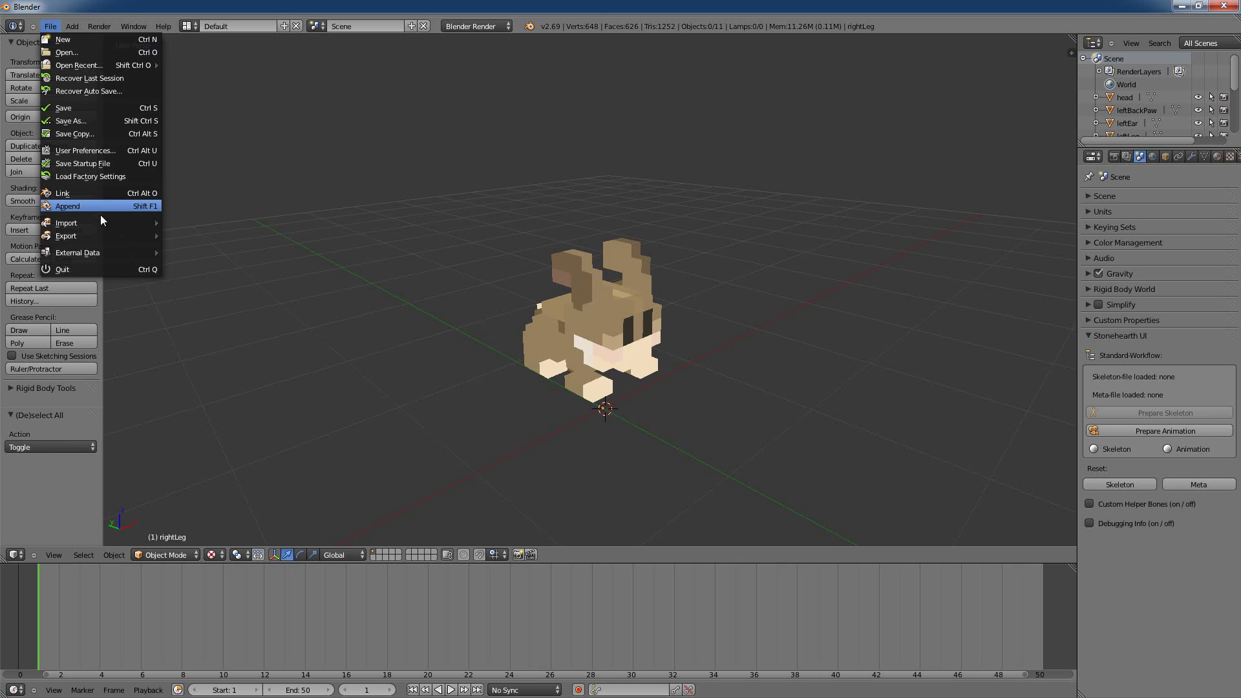
{"action": "mouse_move", "coordinate": [118, 222]}
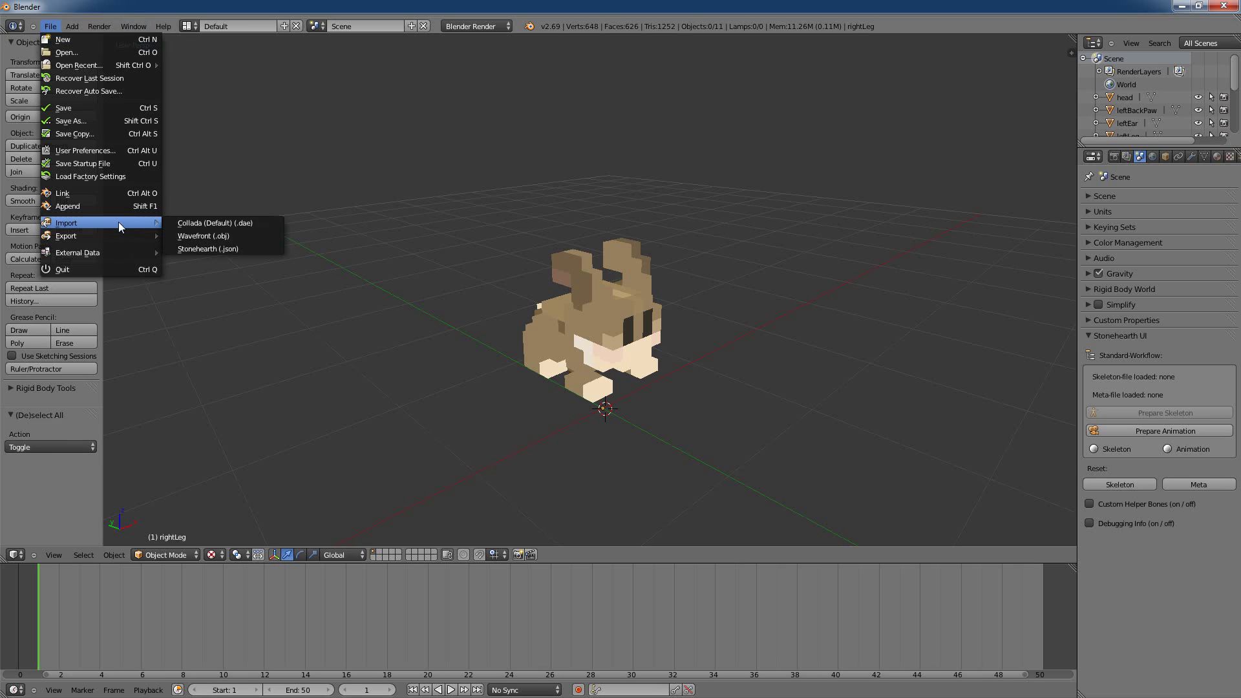
{"action": "left_click", "coordinate": [208, 249]}
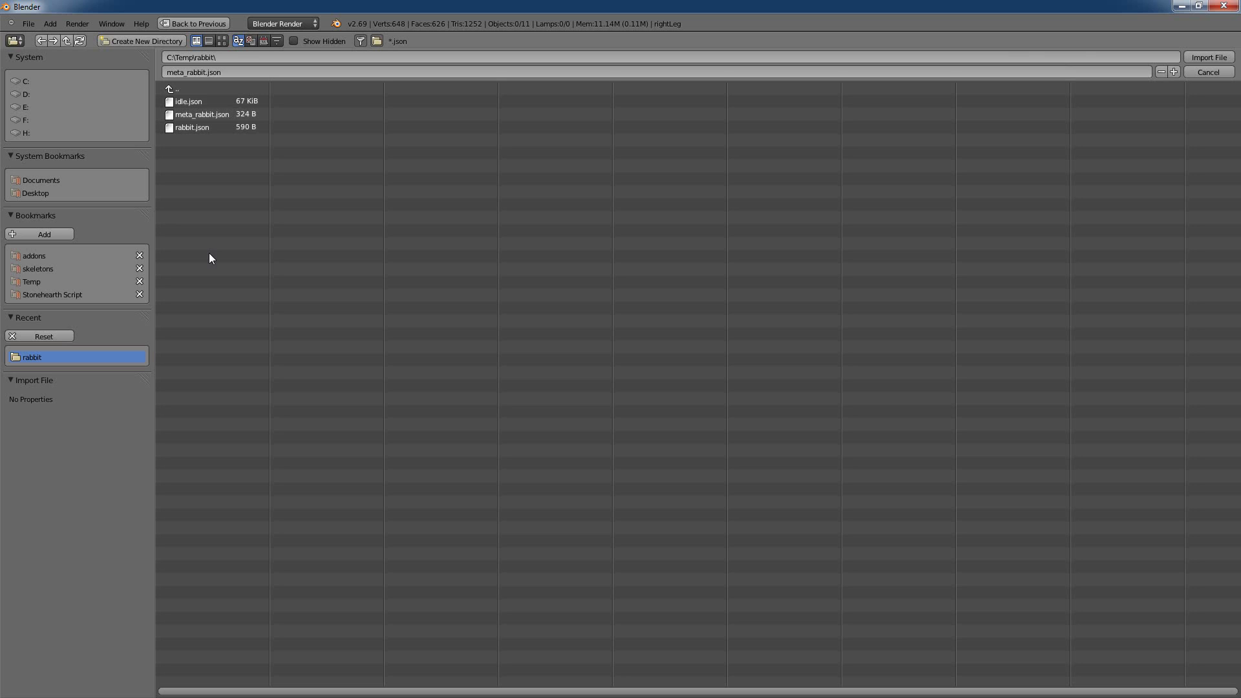
{"action": "left_click", "coordinate": [194, 128]}
{"action": "double_click", "coordinate": [193, 128]}
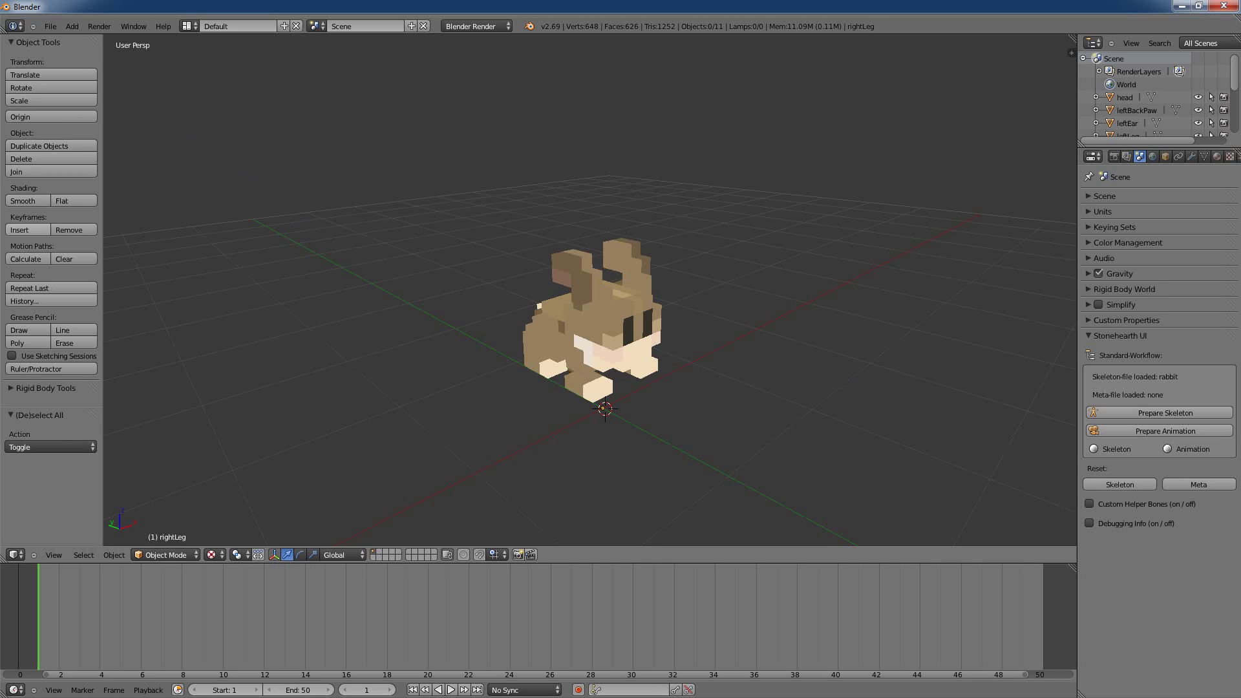
{"action": "key", "text": "alt+Tab"}
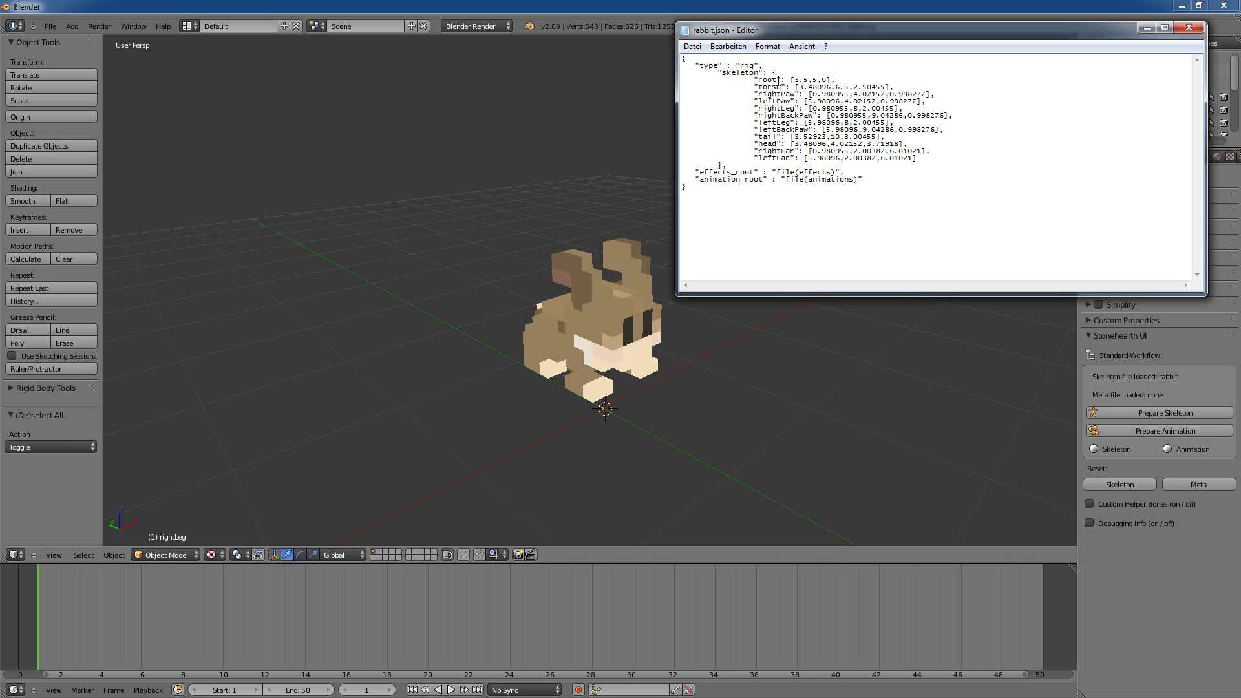
{"action": "double_click", "coordinate": [770, 80]}
{"action": "left_click", "coordinate": [812, 343]}
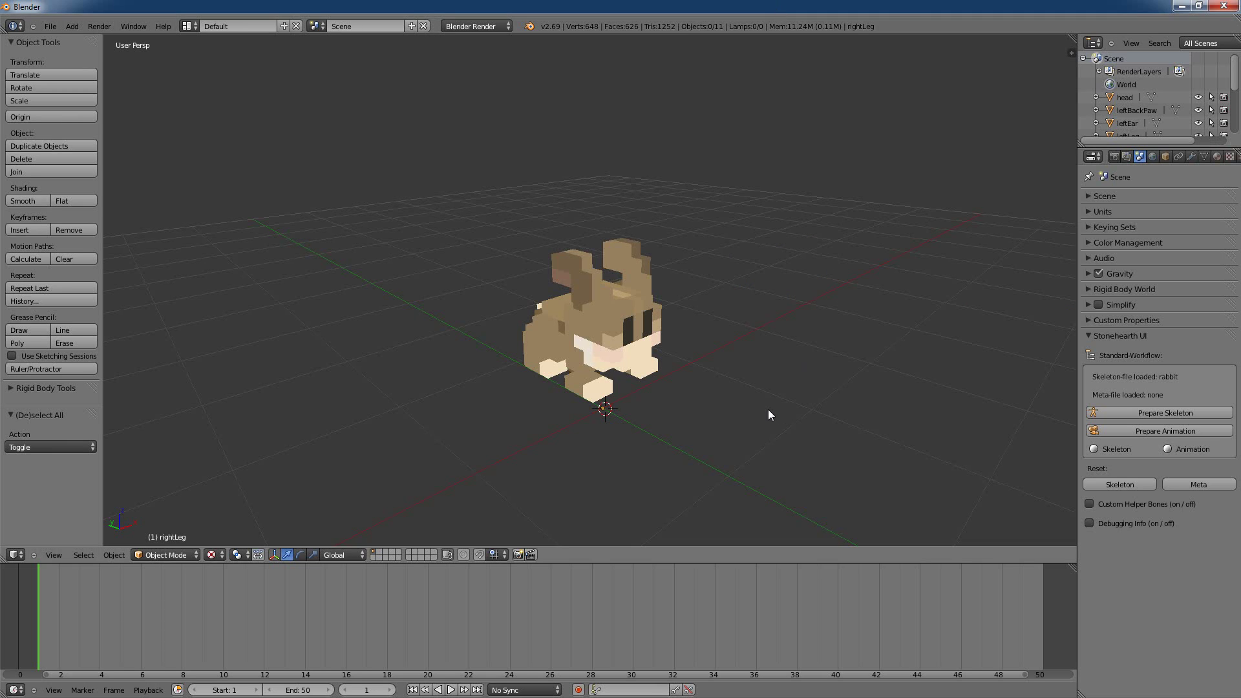
{"action": "middle_click_drag", "start_coordinate": [767, 409], "coordinate": [840, 407]}
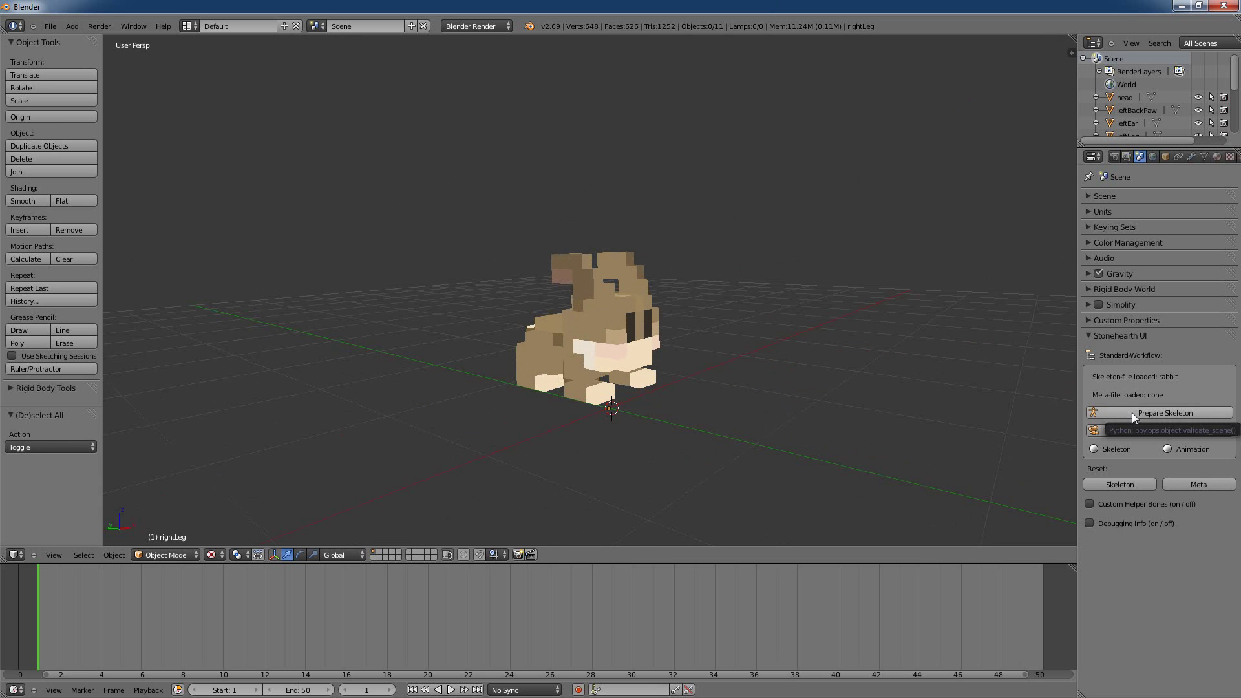
{"action": "left_click", "coordinate": [1166, 413]}
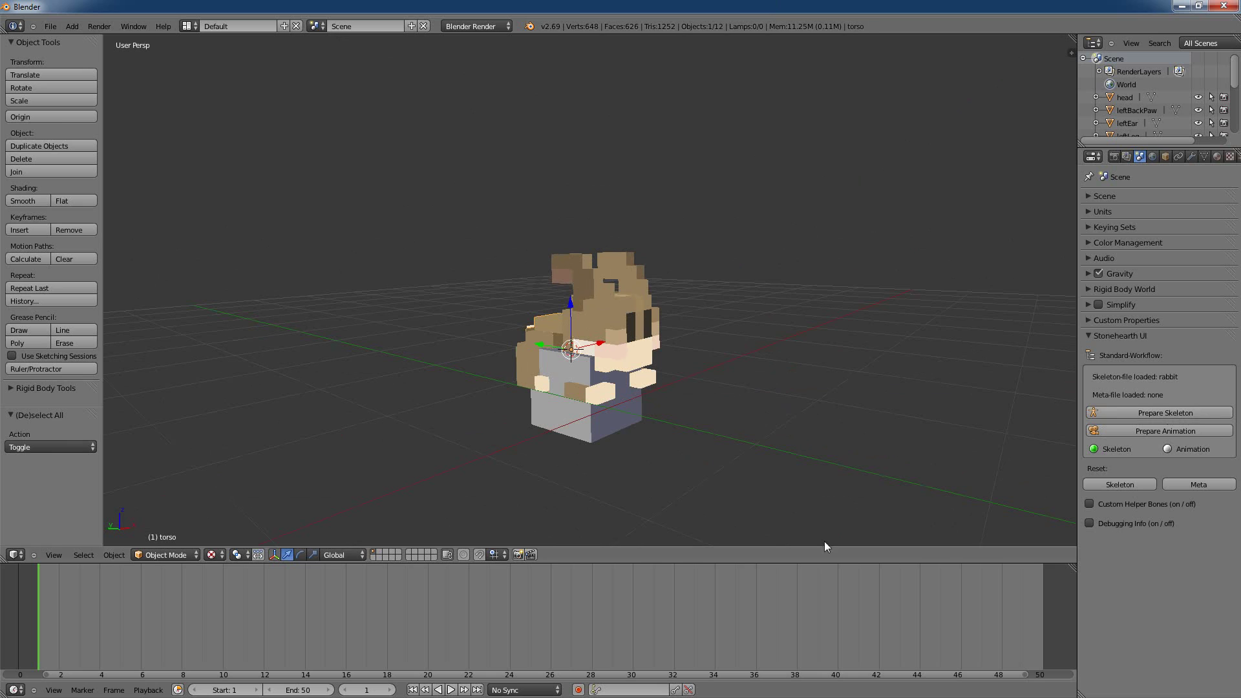
{"action": "middle_click_drag", "start_coordinate": [721, 440], "coordinate": [774, 460]}
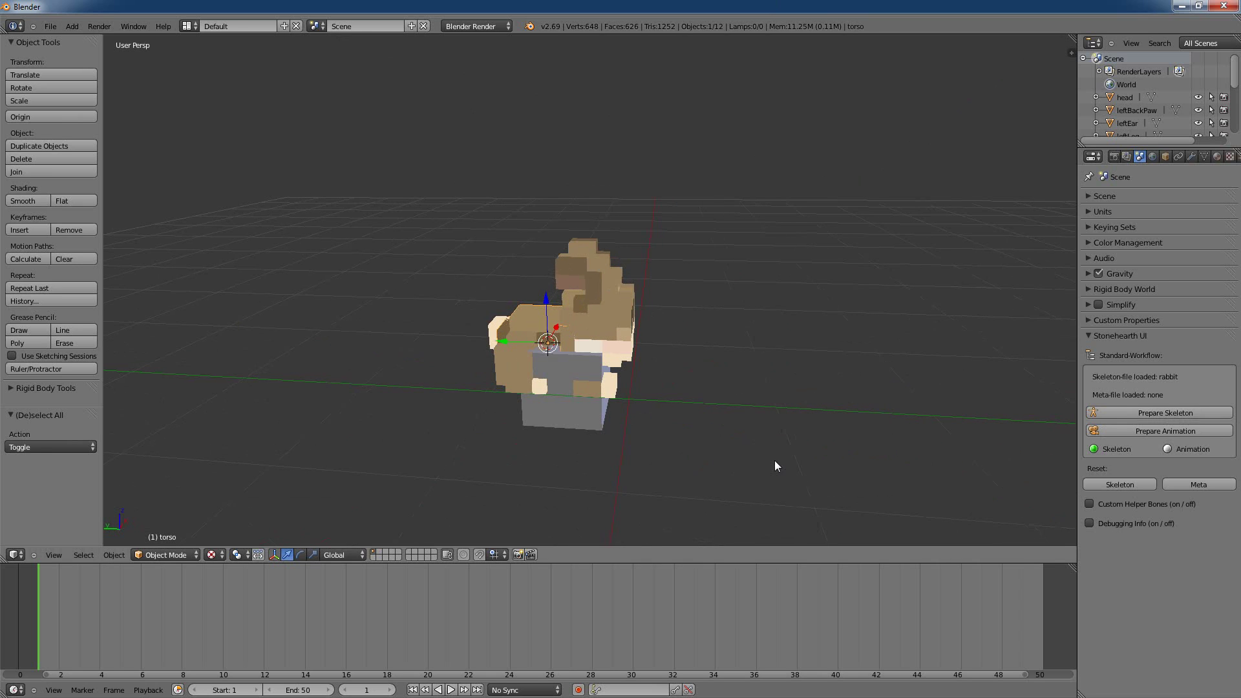
{"action": "right_click", "coordinate": [603, 324]}
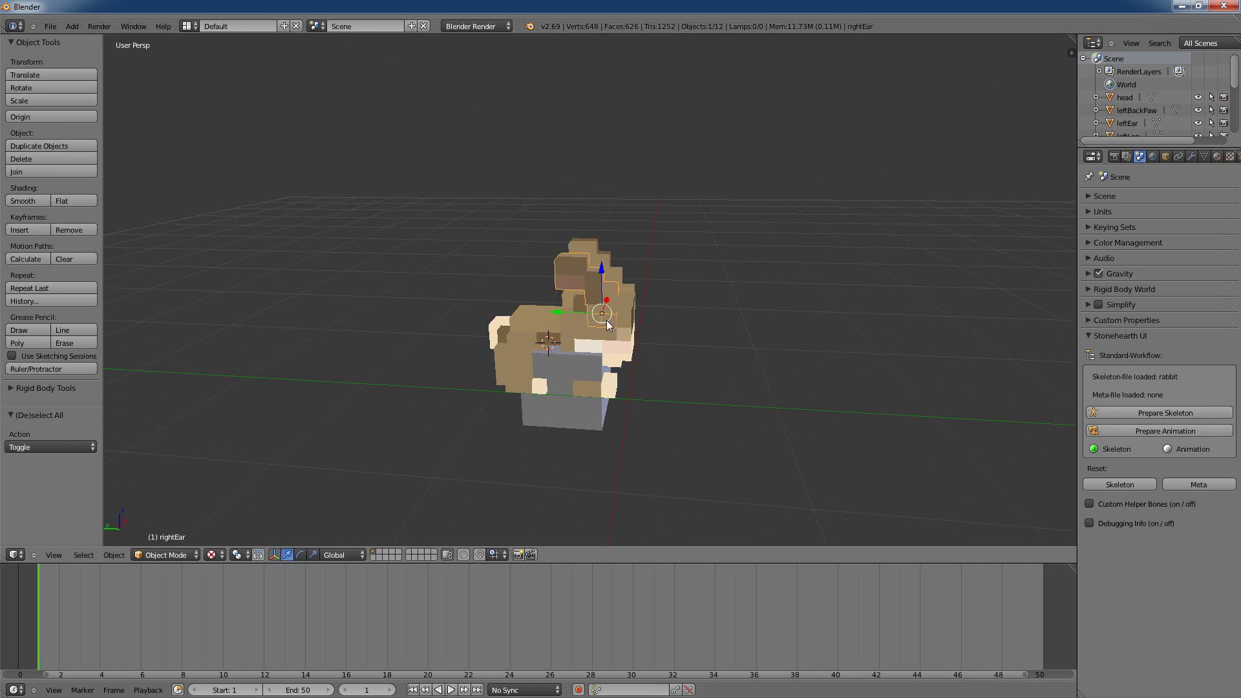
{"action": "middle_click_drag", "start_coordinate": [776, 425], "coordinate": [639, 452]}
{"action": "scroll", "coordinate": [635, 436], "scroll_direction": "up", "scroll_amount": 4}
{"action": "right_click", "coordinate": [665, 371]}
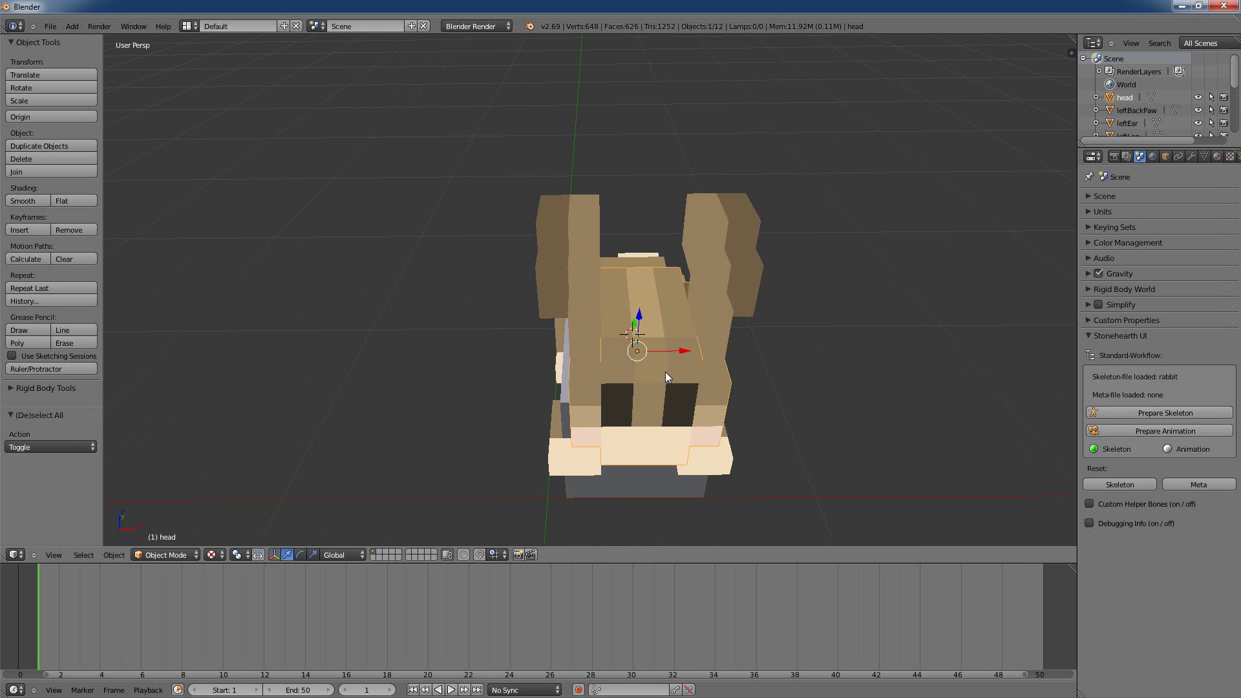
{"action": "middle_click_drag", "start_coordinate": [704, 370], "coordinate": [839, 338]}
{"action": "right_click", "coordinate": [427, 445]}
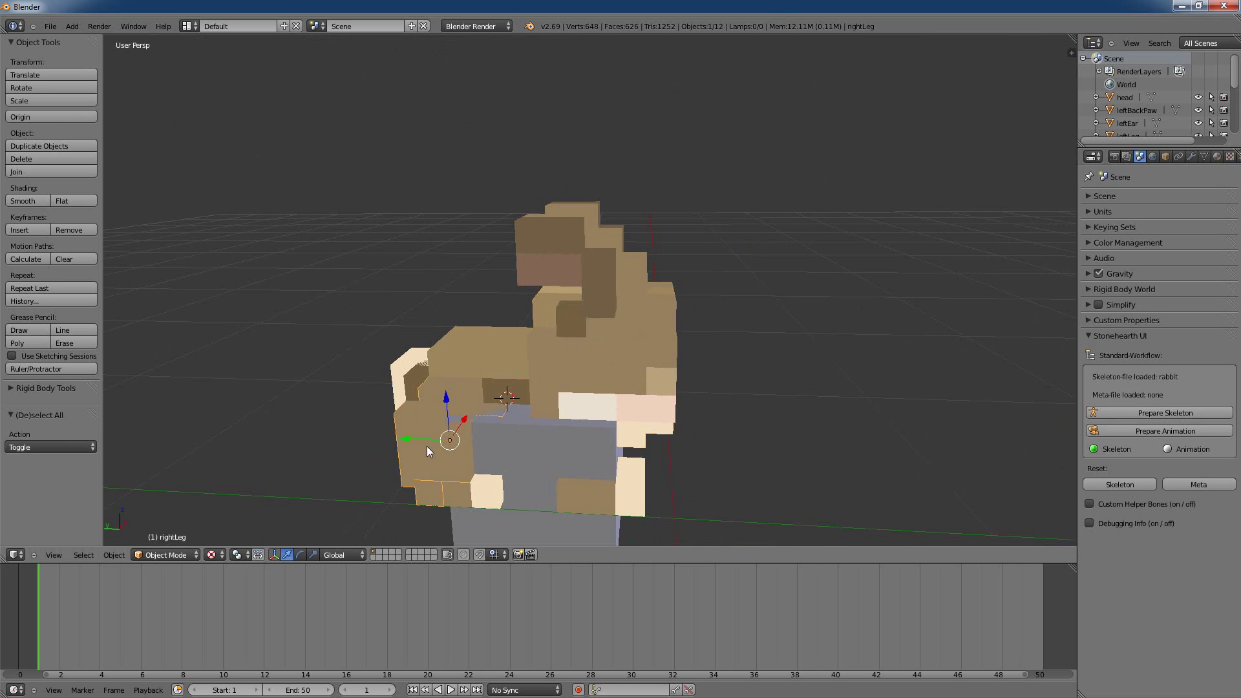
{"action": "right_click", "coordinate": [474, 498]}
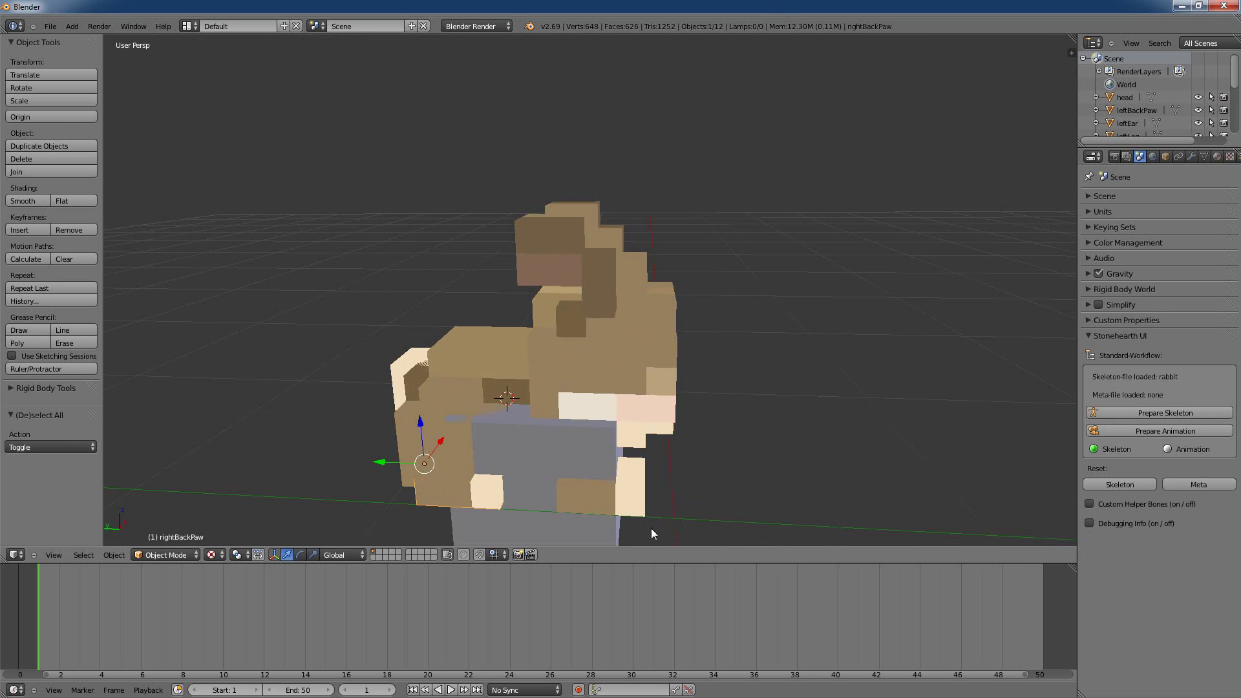
{"action": "right_click", "coordinate": [646, 397]}
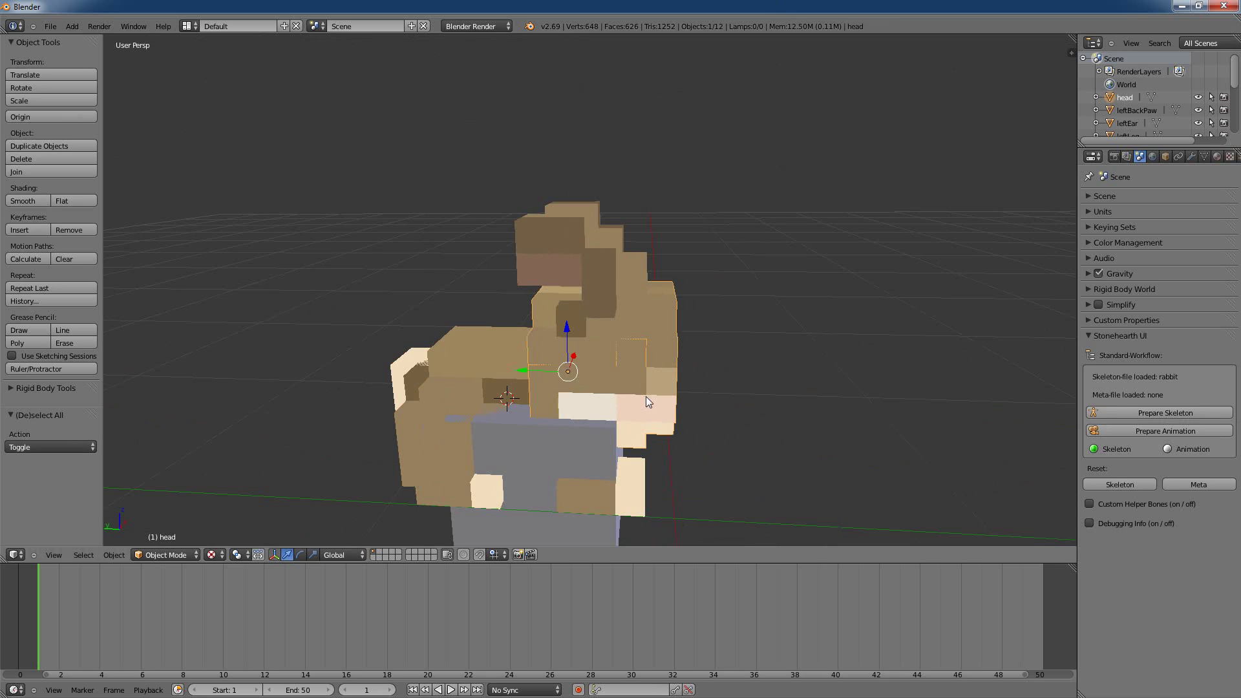
{"action": "right_click", "coordinate": [549, 514]}
{"action": "mouse_move", "coordinate": [886, 459]}
{"action": "middle_mouse_down"}
{"action": "mouse_move", "coordinate": [808, 459]}
{"action": "mouse_move", "coordinate": [797, 497]}
{"action": "mouse_move", "coordinate": [786, 316]}
{"action": "mouse_move", "coordinate": [763, 347]}
{"action": "mouse_move", "coordinate": [588, 350]}
{"action": "middle_mouse_up"}
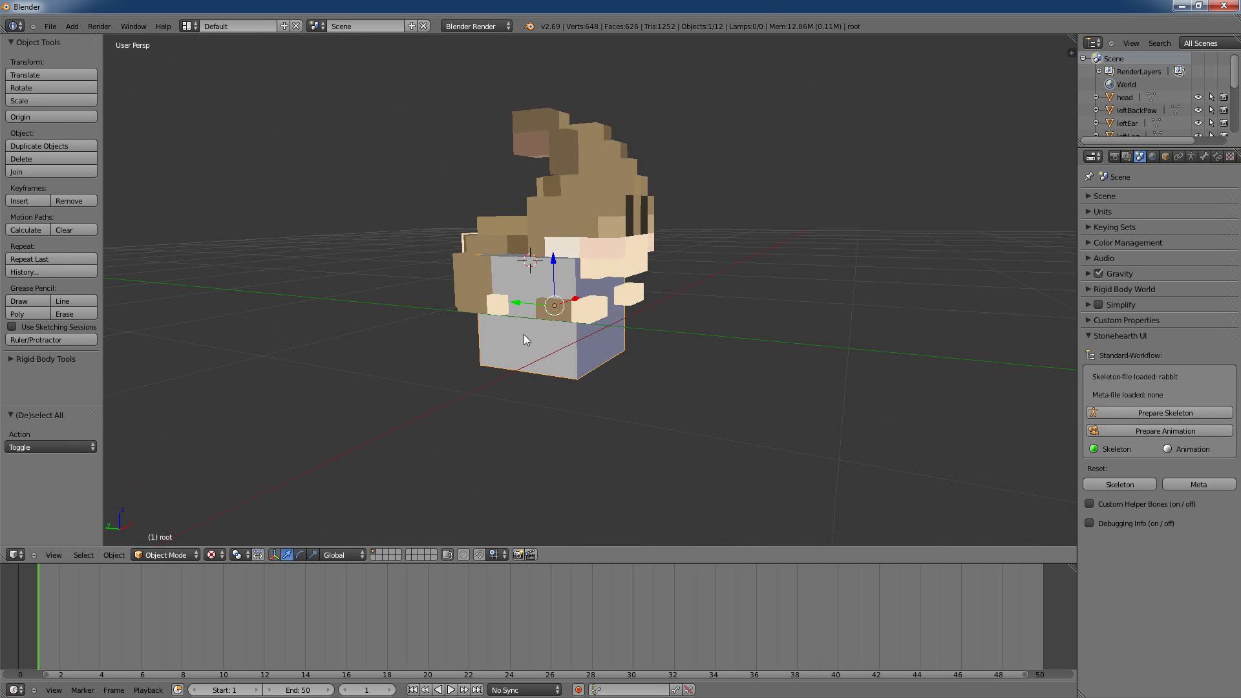
{"action": "middle_click_drag", "start_coordinate": [781, 364], "coordinate": [840, 375]}
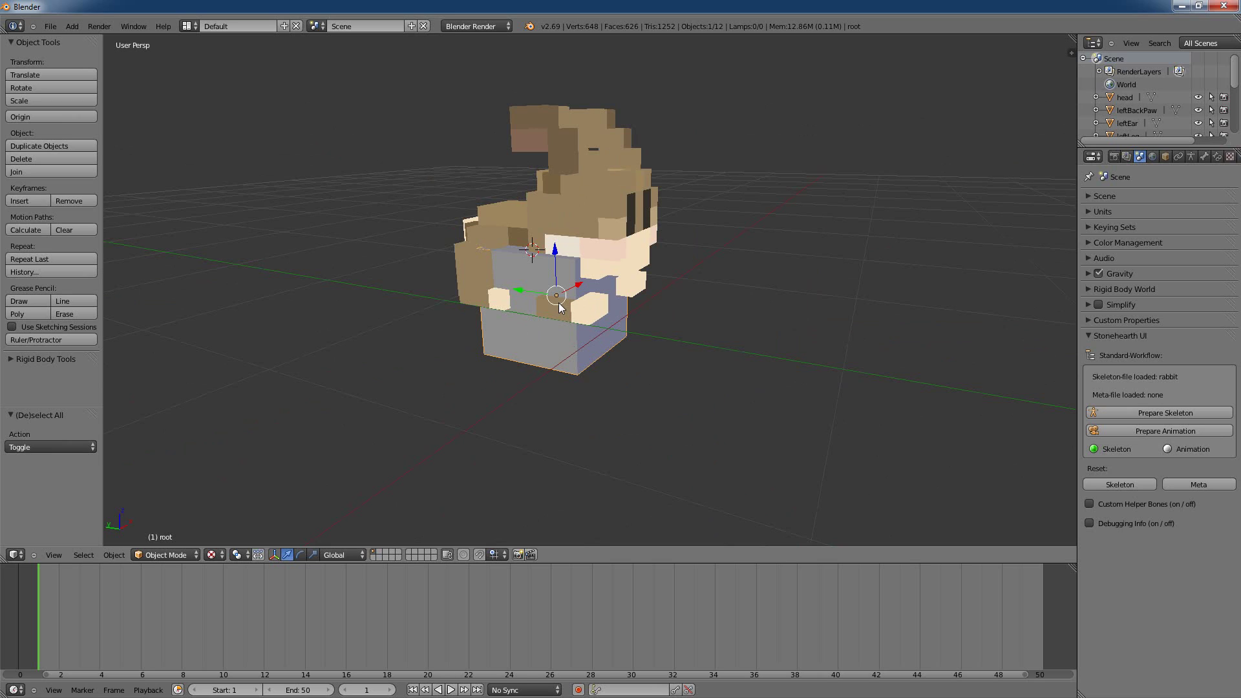
{"action": "scroll", "coordinate": [619, 381], "scroll_direction": "down", "scroll_amount": 4}
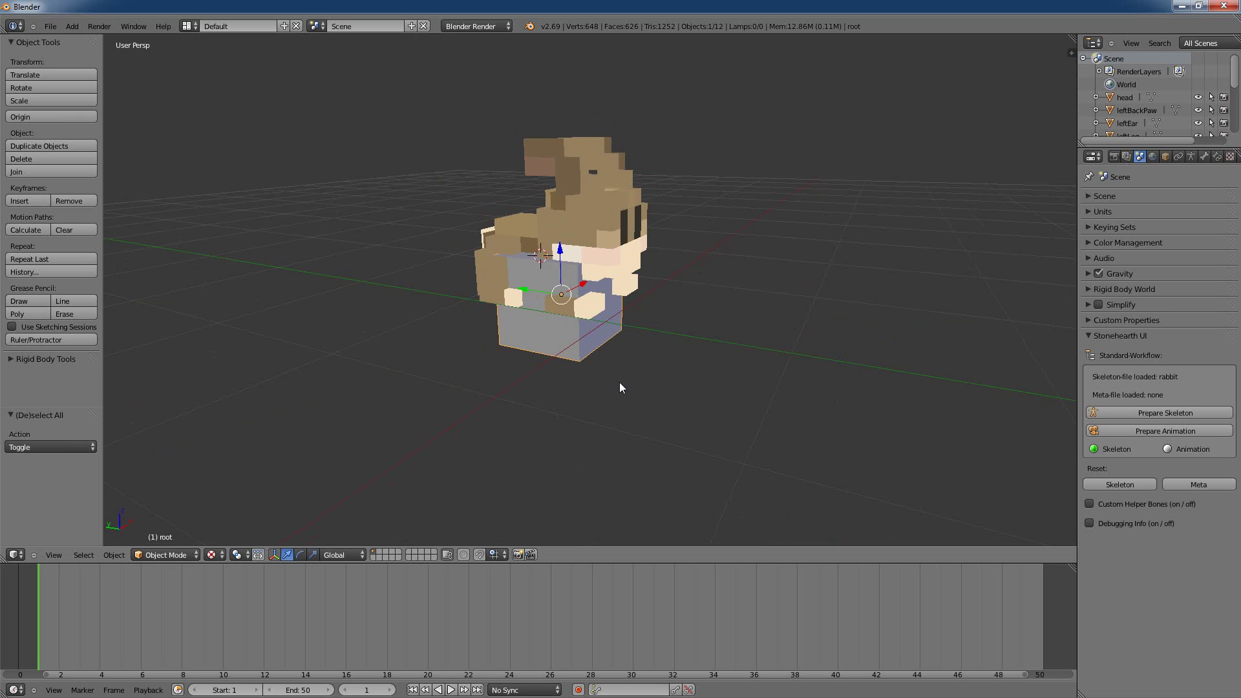
{"action": "mouse_move", "coordinate": [725, 353]}
{"action": "middle_mouse_down"}
{"action": "mouse_move", "coordinate": [649, 380]}
{"action": "mouse_move", "coordinate": [565, 335]}
{"action": "mouse_move", "coordinate": [717, 350]}
{"action": "middle_mouse_up"}
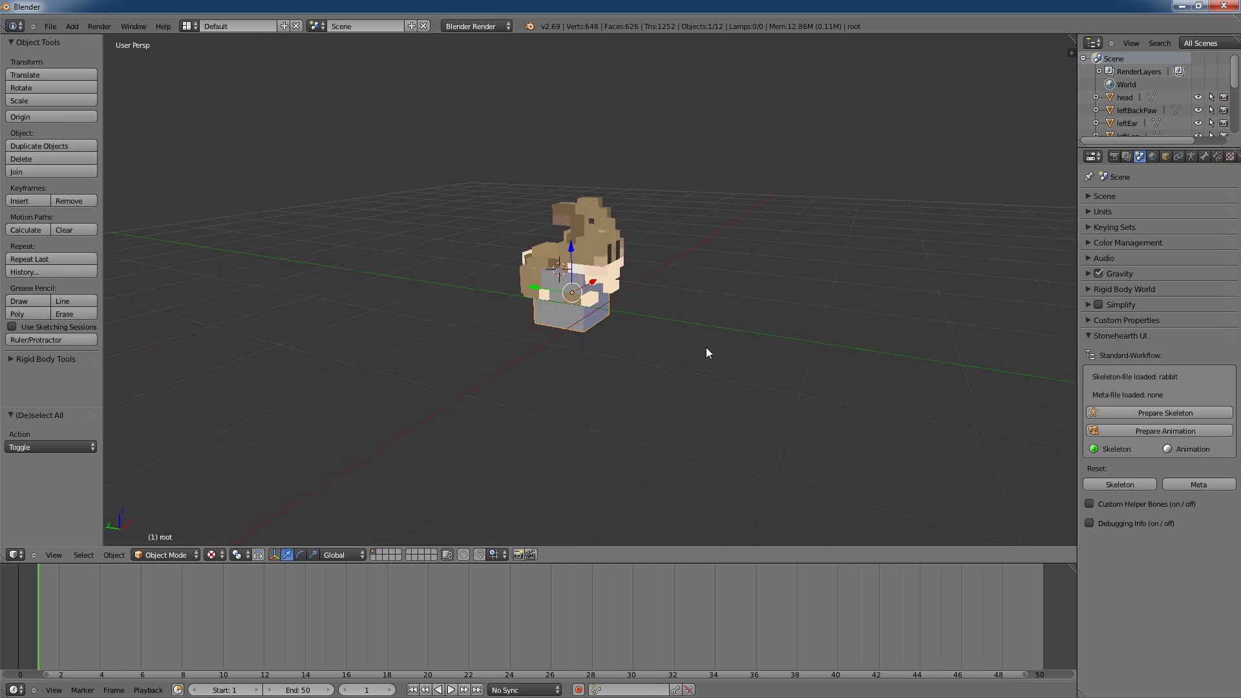
{"action": "middle_click_drag", "start_coordinate": [705, 352], "coordinate": [656, 294]}
{"action": "right_click", "coordinate": [585, 245]}
{"action": "key", "text": "g"}
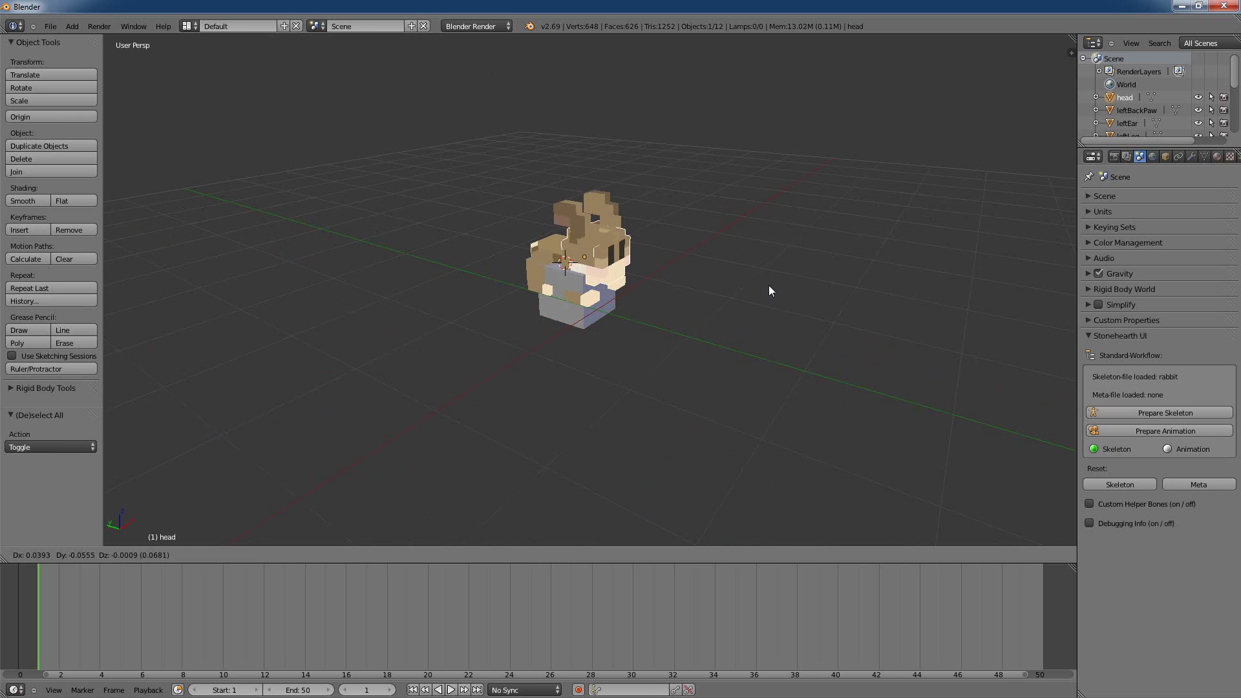
{"action": "right_click", "coordinate": [726, 330]}
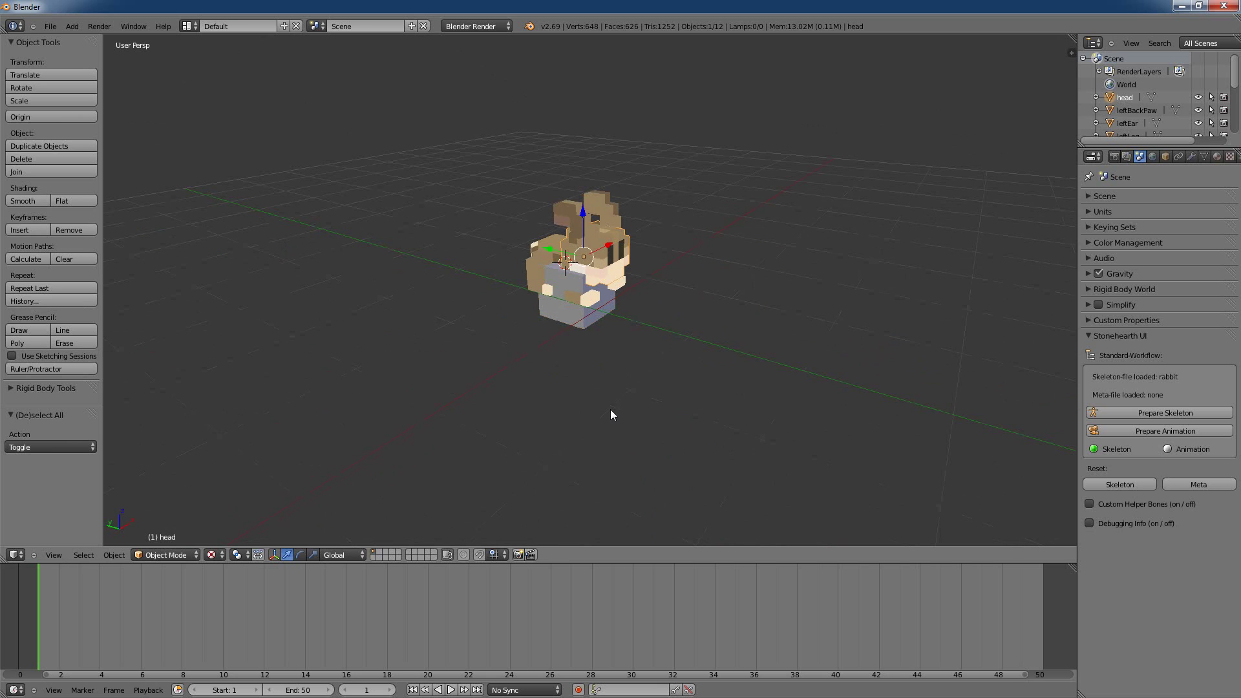
{"action": "scroll", "coordinate": [581, 378], "scroll_direction": "up", "scroll_amount": 3}
{"action": "right_click", "coordinate": [506, 312]}
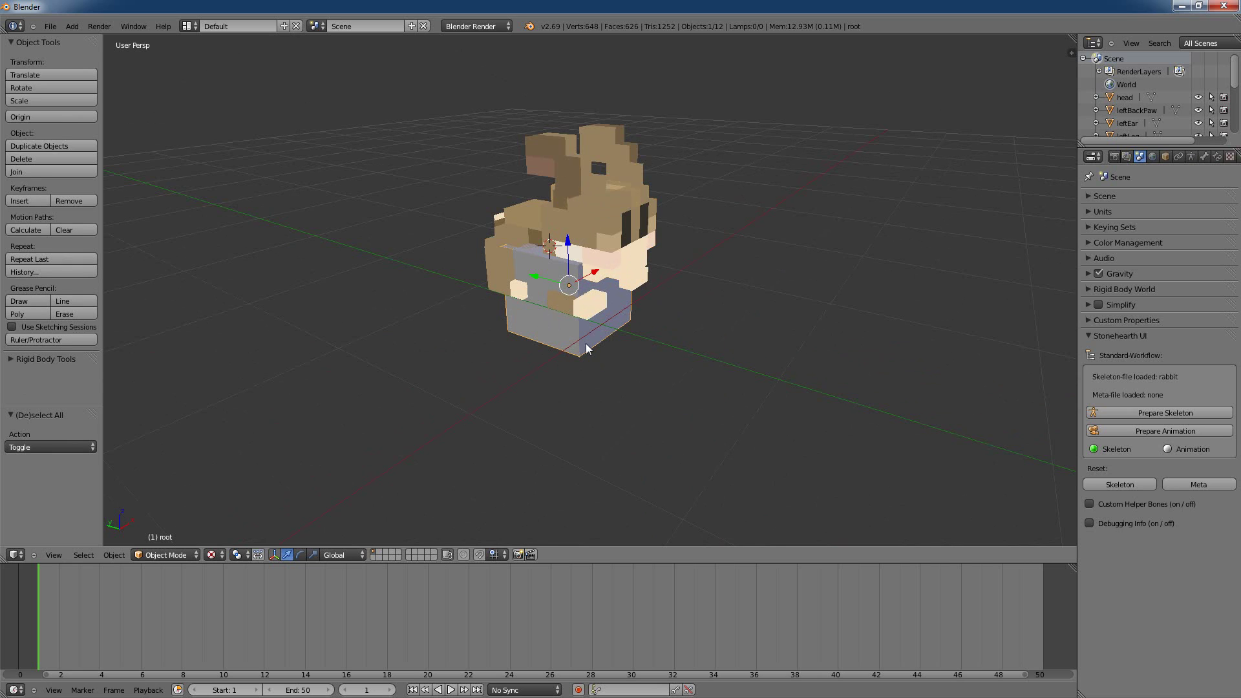
{"action": "scroll", "coordinate": [653, 396], "scroll_direction": "up", "scroll_amount": 1}
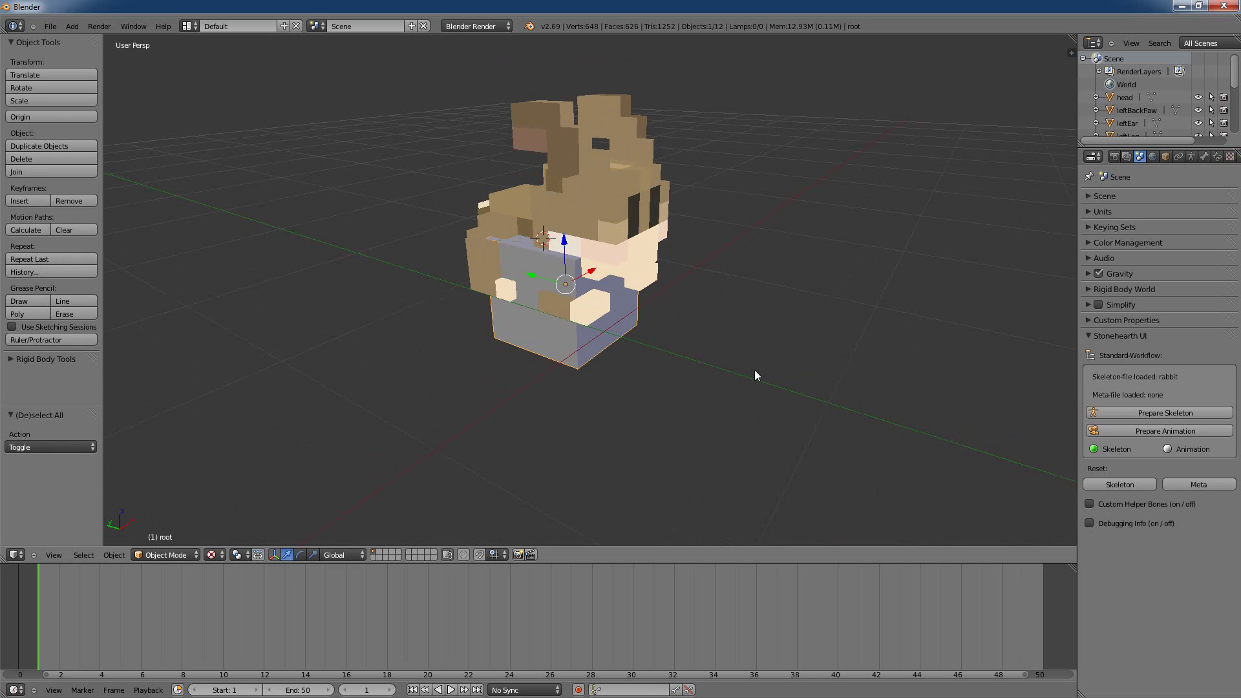
{"action": "middle_click_drag", "start_coordinate": [756, 374], "coordinate": [707, 351]}
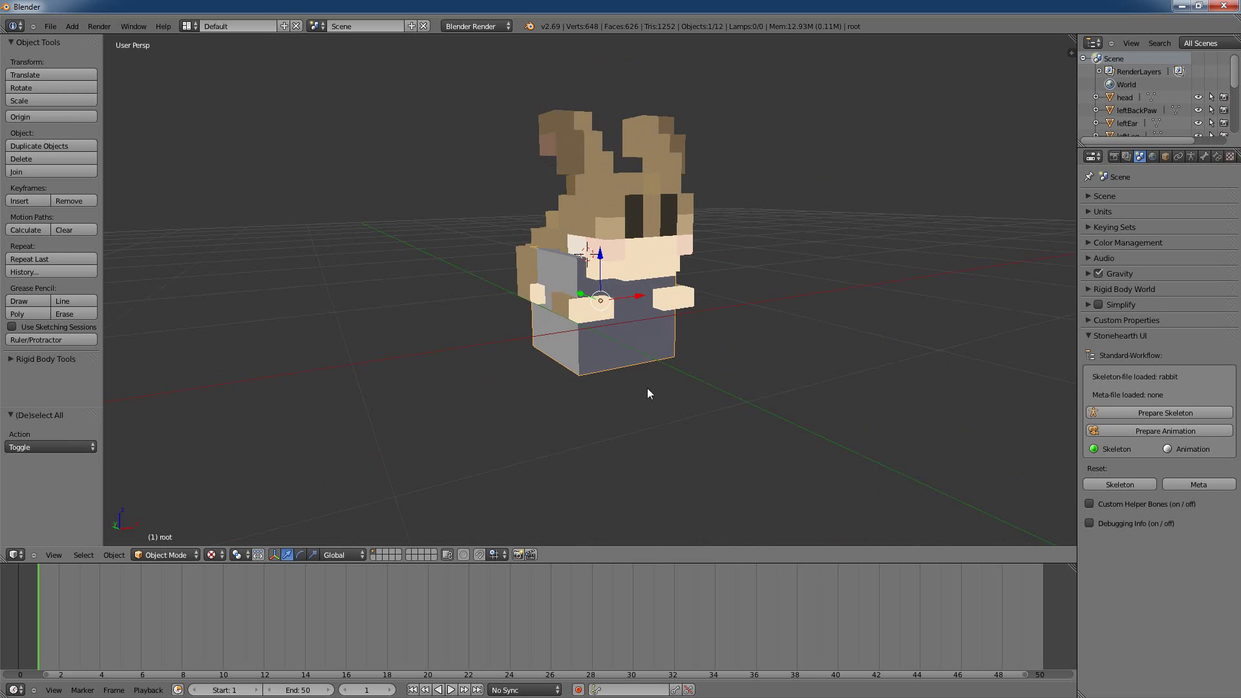
{"action": "mouse_move", "coordinate": [648, 391]}
{"action": "middle_mouse_down"}
{"action": "mouse_move", "coordinate": [683, 401]}
{"action": "mouse_move", "coordinate": [653, 395]}
{"action": "middle_mouse_up"}
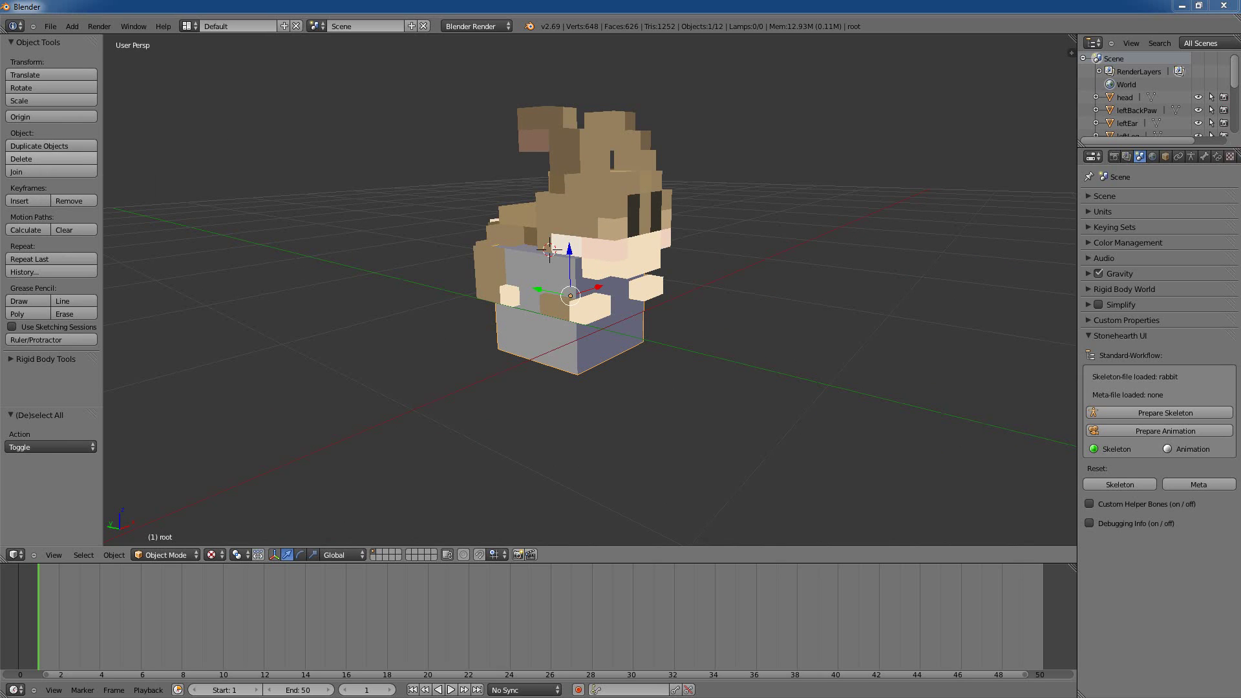
- Switch to meta_rabbit.json and highlight the helperBone entry and its root name
{"action": "key", "text": "alt+Tab"}
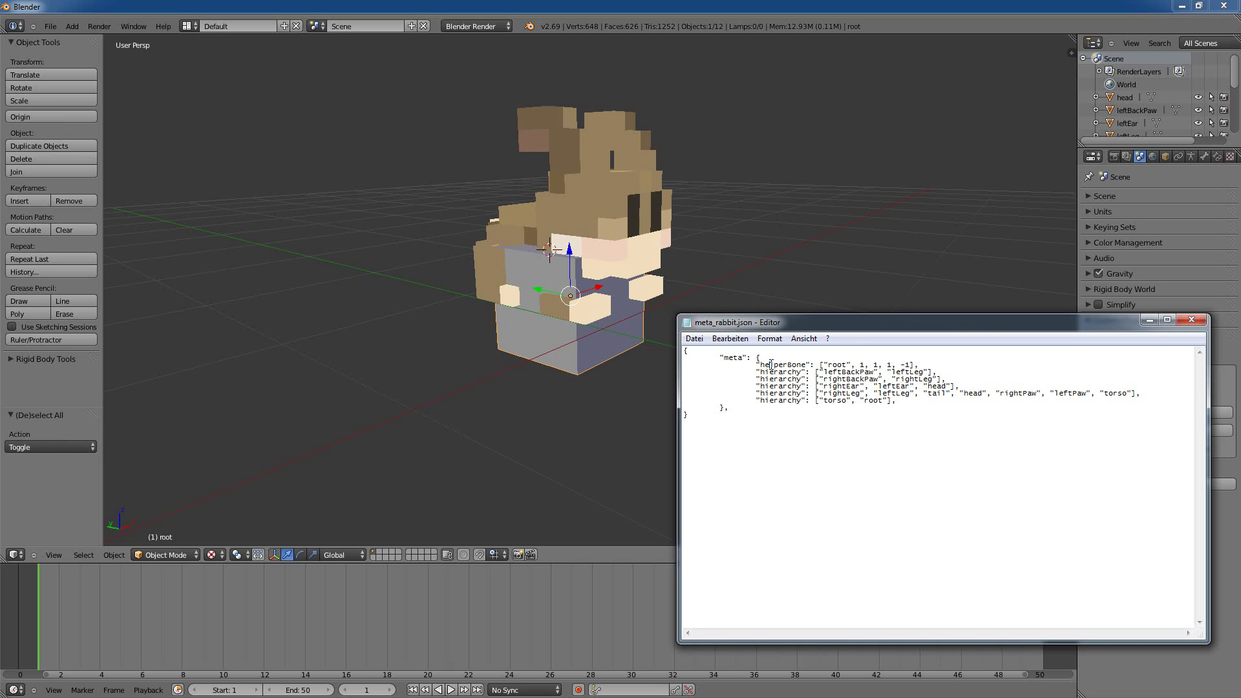
{"action": "double_click", "coordinate": [770, 366]}
{"action": "double_click", "coordinate": [838, 364]}
{"action": "left_click", "coordinate": [861, 365]}
- Highlight the hierarchy entries, marking leftLeg, leftBackPaw, rightEar, leftEar and head
{"action": "double_click", "coordinate": [769, 372]}
{"action": "double_click", "coordinate": [768, 386]}
{"action": "left_click", "coordinate": [768, 380]}
{"action": "double_click", "coordinate": [916, 372]}
{"action": "left_click_drag", "start_coordinate": [887, 372], "coordinate": [928, 370]}
{"action": "double_click", "coordinate": [859, 372]}
{"action": "double_click", "coordinate": [856, 385]}
{"action": "double_click", "coordinate": [889, 385]}
{"action": "double_click", "coordinate": [940, 386]}
- Start a new start-up scene in Blender and clear the loaded skeleton file
{"action": "left_click", "coordinate": [805, 11]}
{"action": "left_click", "coordinate": [52, 27]}
{"action": "left_click", "coordinate": [52, 40]}
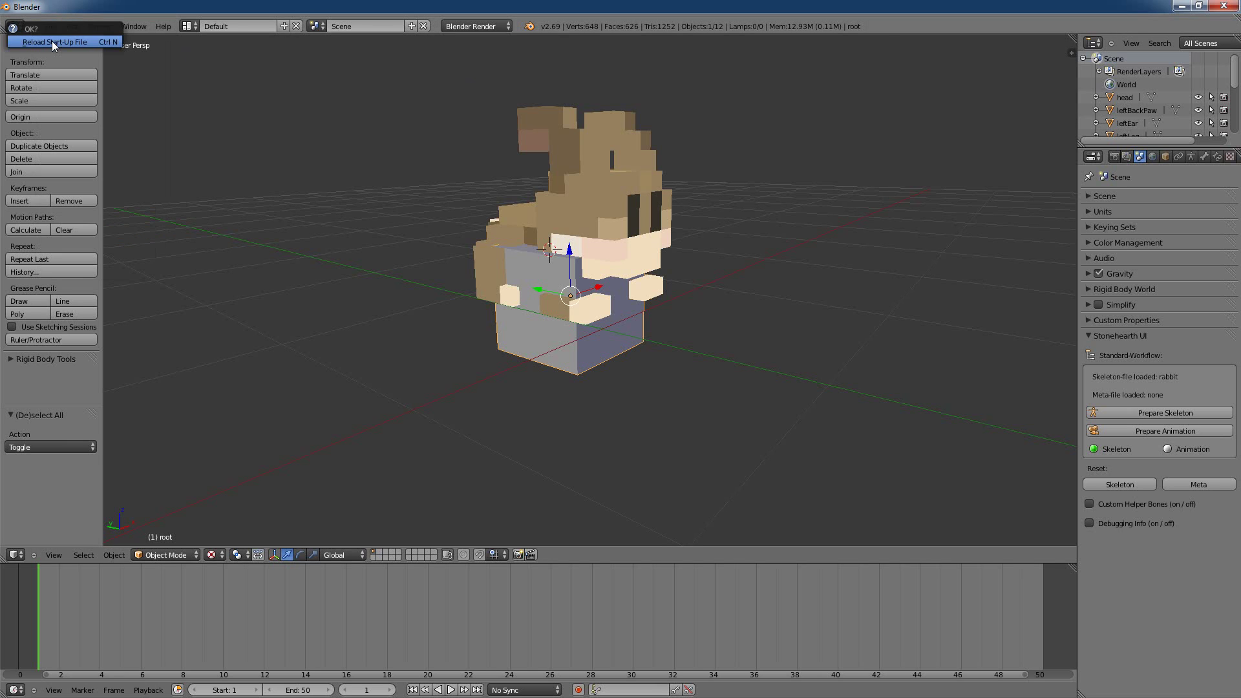
{"action": "left_click", "coordinate": [52, 40]}
{"action": "left_click", "coordinate": [1119, 485]}
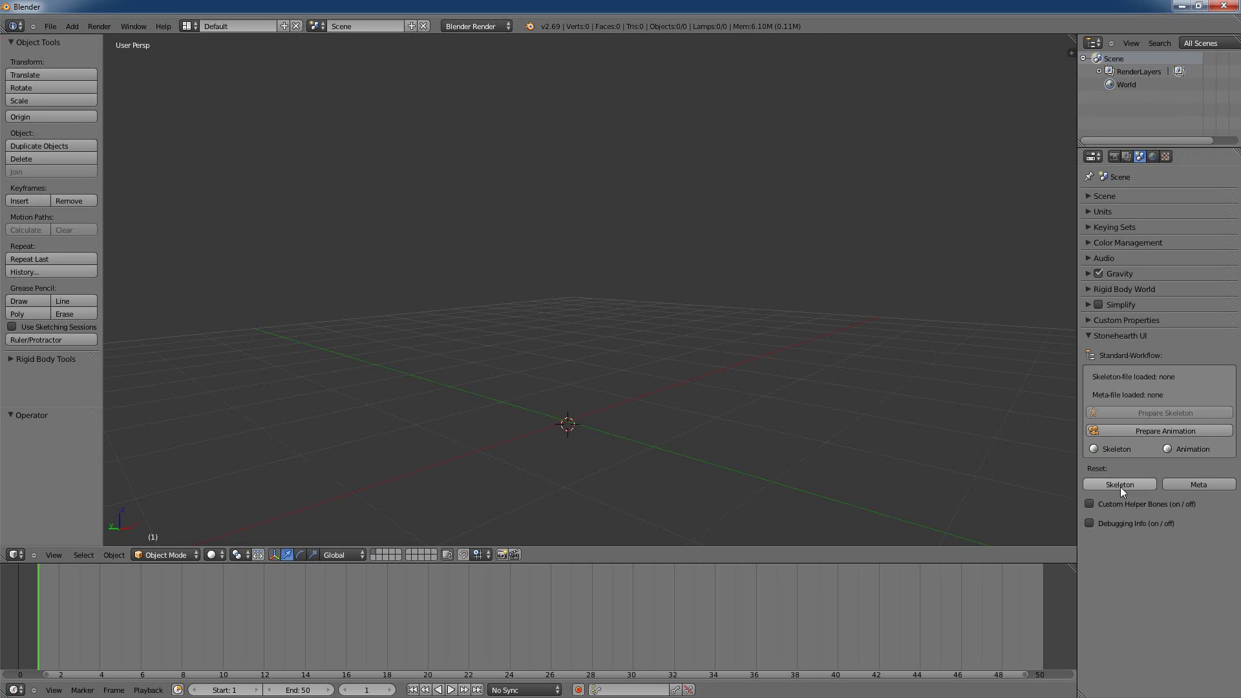
- Import the rabbit.obj model as a Wavefront OBJ
{"action": "left_click", "coordinate": [48, 26]}
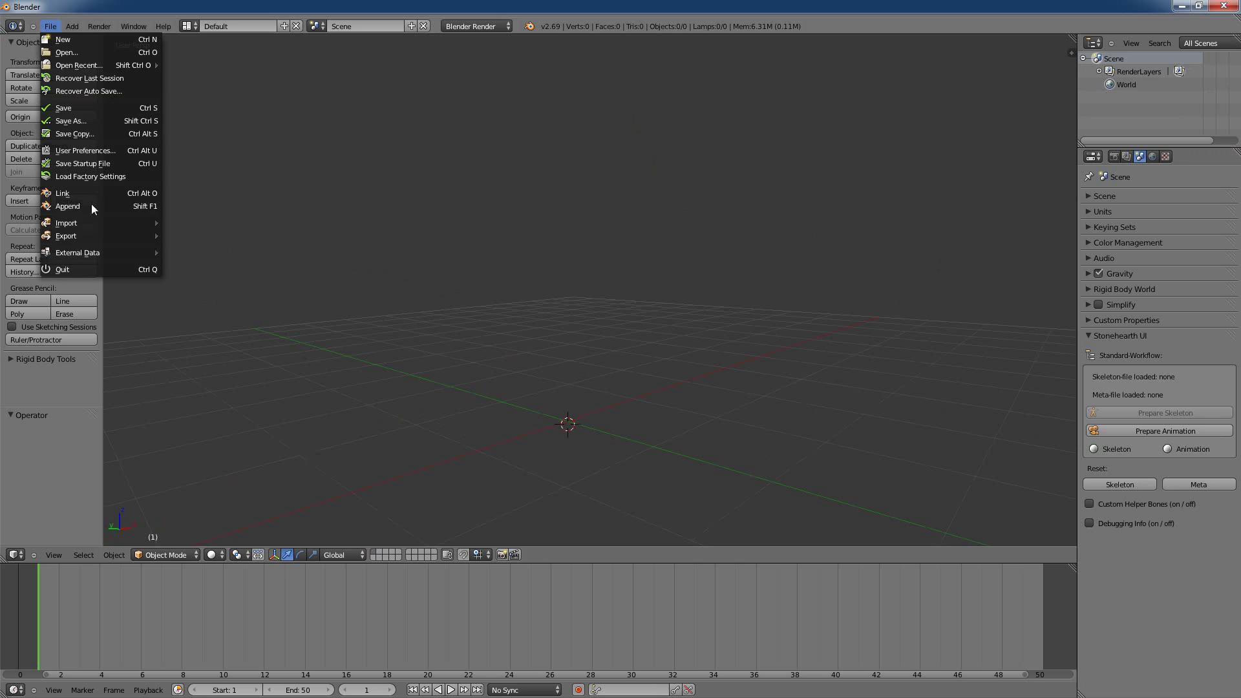
{"action": "mouse_move", "coordinate": [95, 221]}
{"action": "left_click", "coordinate": [215, 237]}
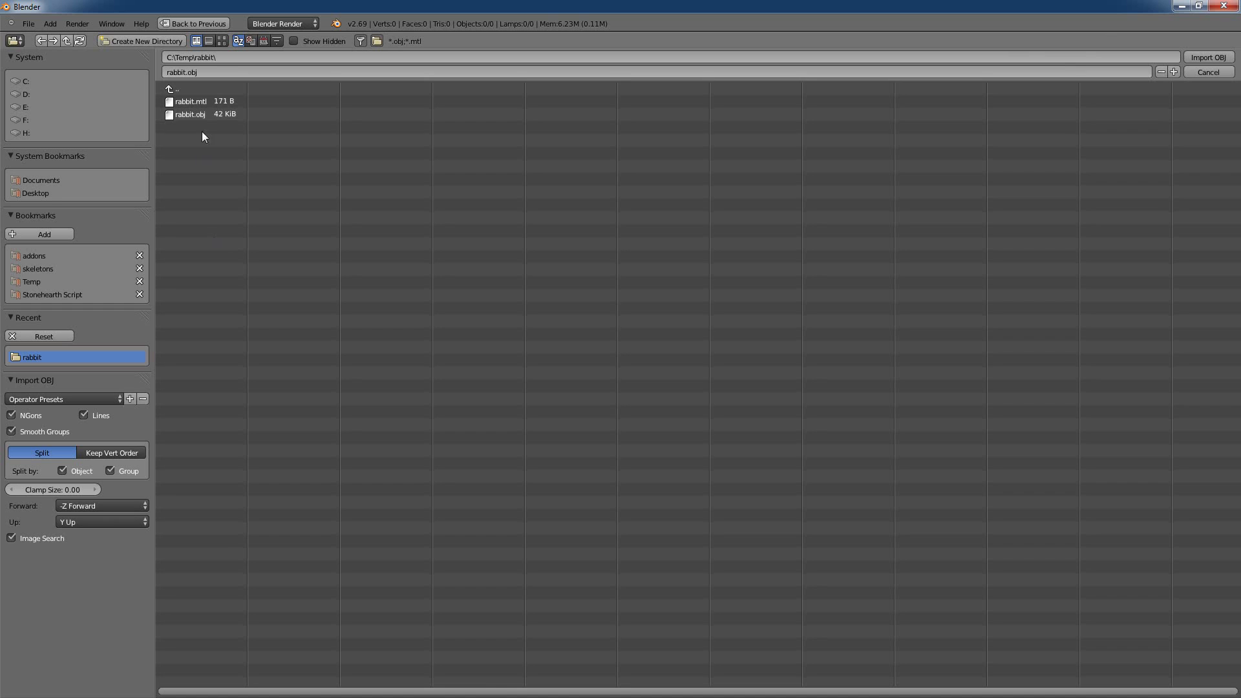
{"action": "double_click", "coordinate": [203, 114]}
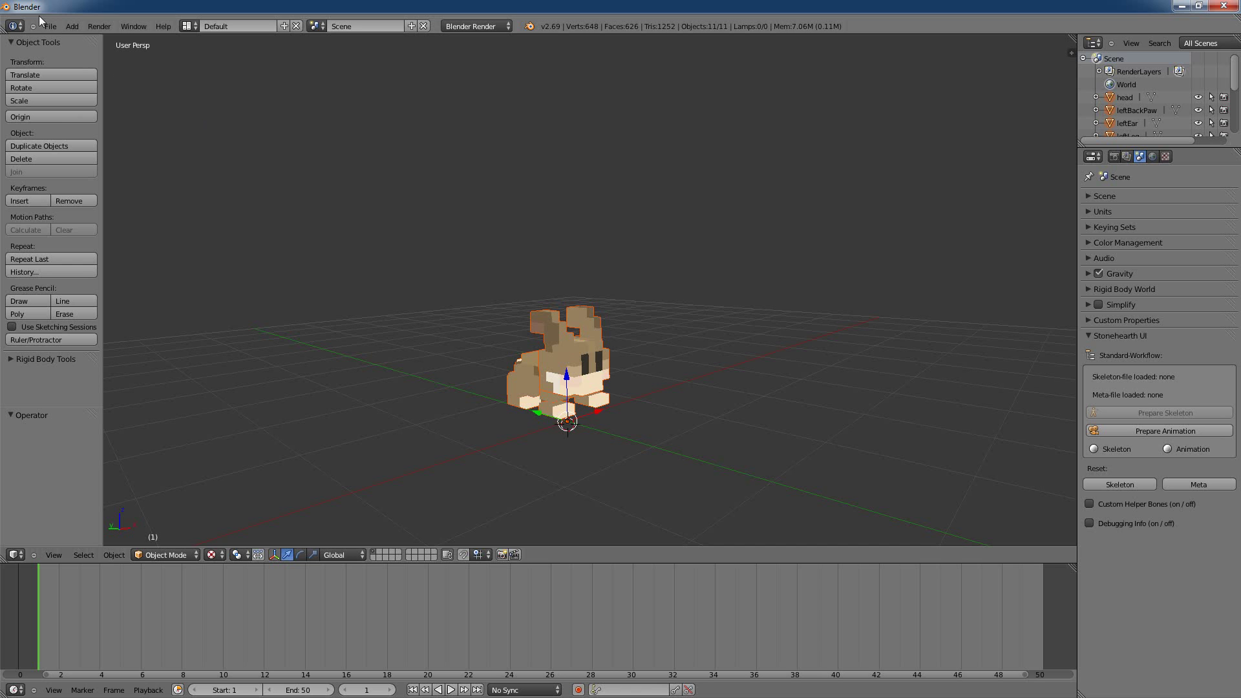
- Import rabbit.json as skeleton and meta_rabbit.json as meta file via Stonehearth (.json)
{"action": "left_click", "coordinate": [48, 26]}
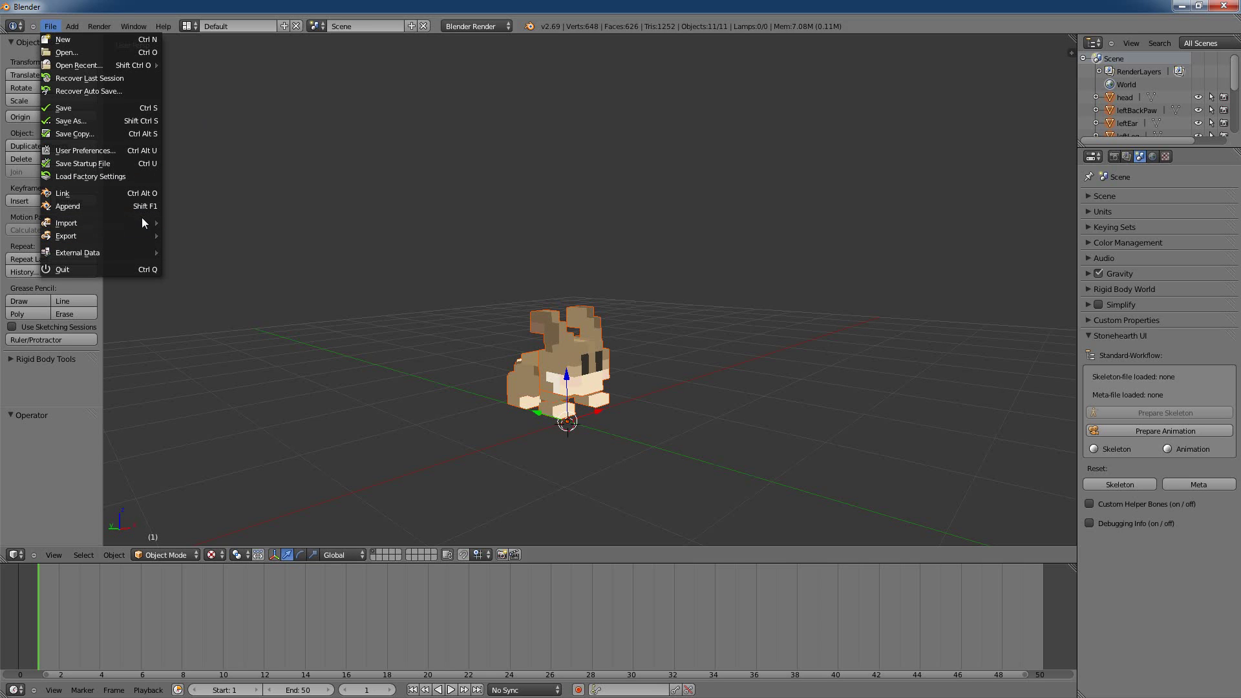
{"action": "mouse_move", "coordinate": [142, 222]}
{"action": "left_click", "coordinate": [214, 246]}
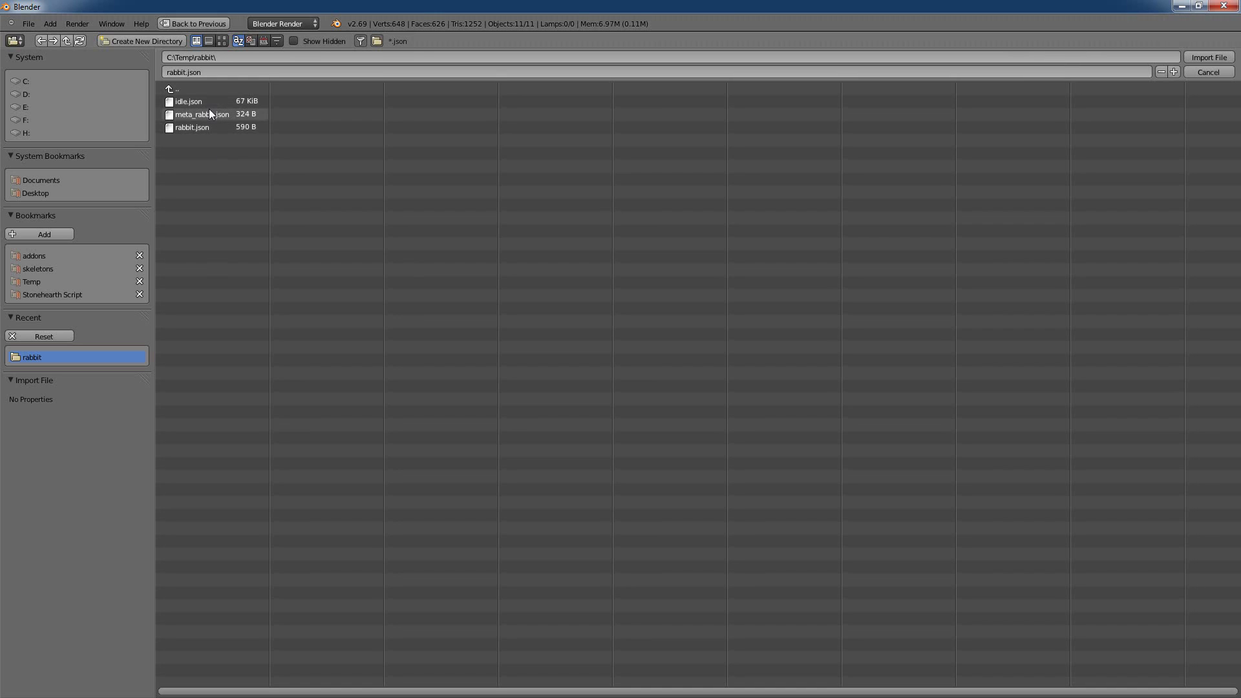
{"action": "double_click", "coordinate": [196, 126]}
{"action": "left_click", "coordinate": [50, 25]}
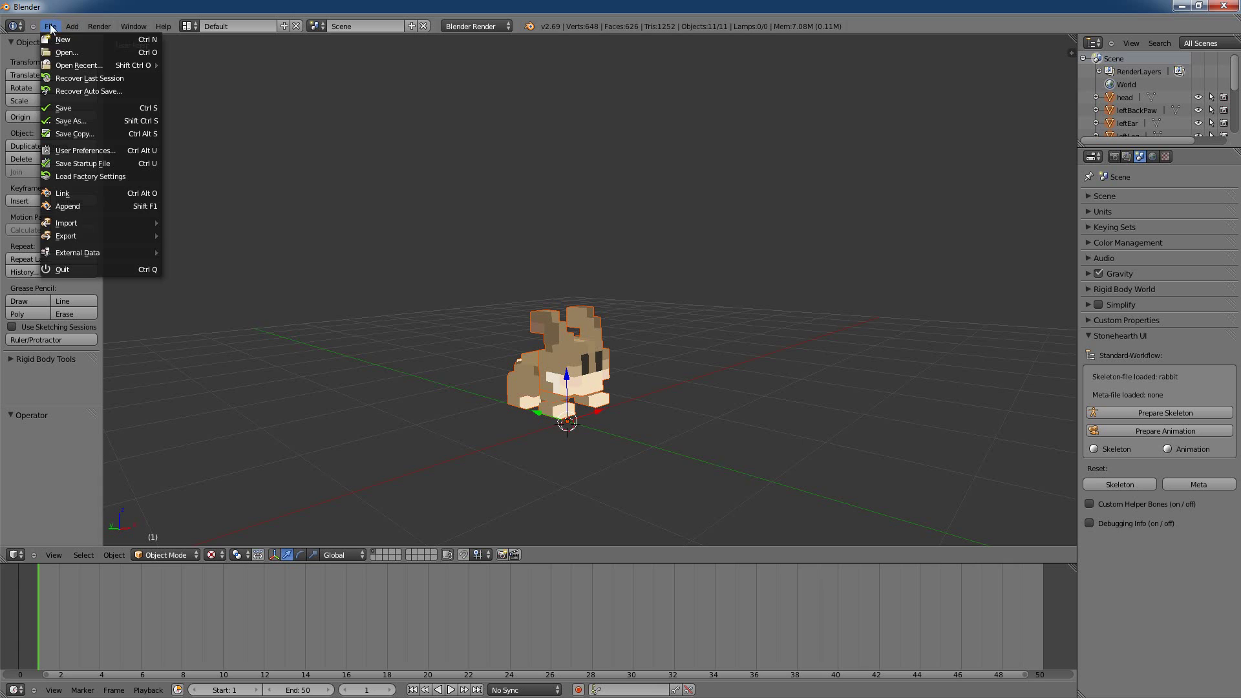
{"action": "mouse_move", "coordinate": [118, 224]}
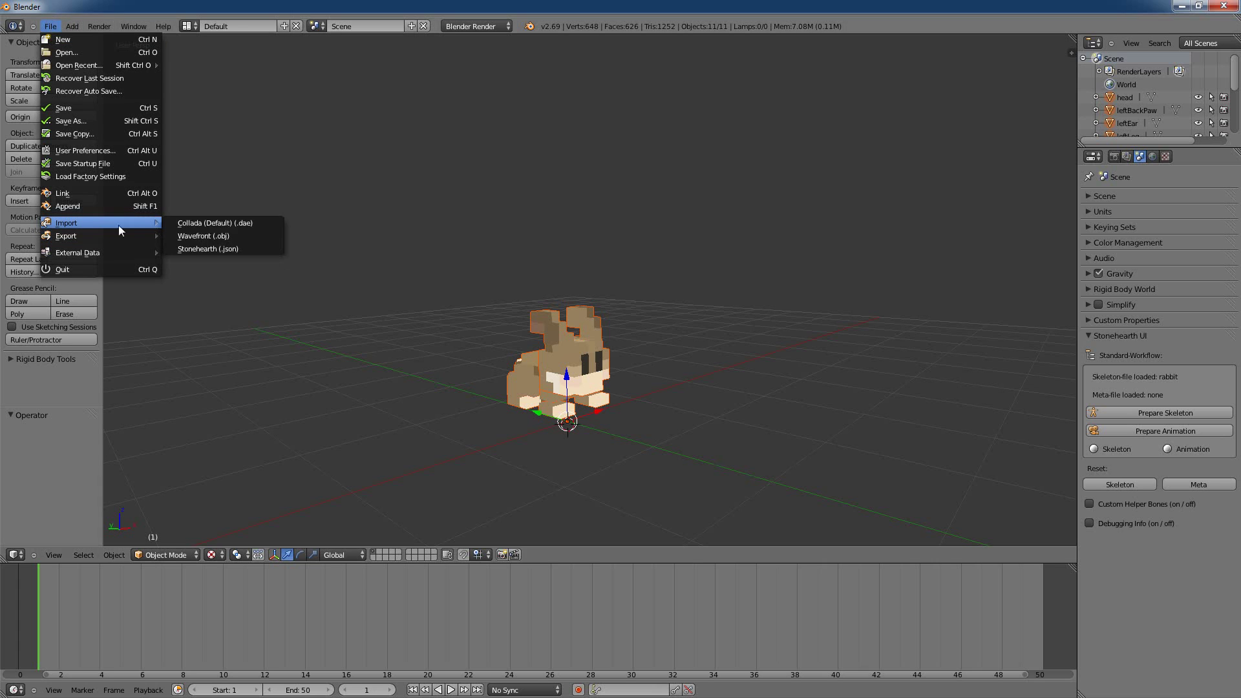
{"action": "left_click", "coordinate": [200, 249]}
{"action": "left_click", "coordinate": [215, 117]}
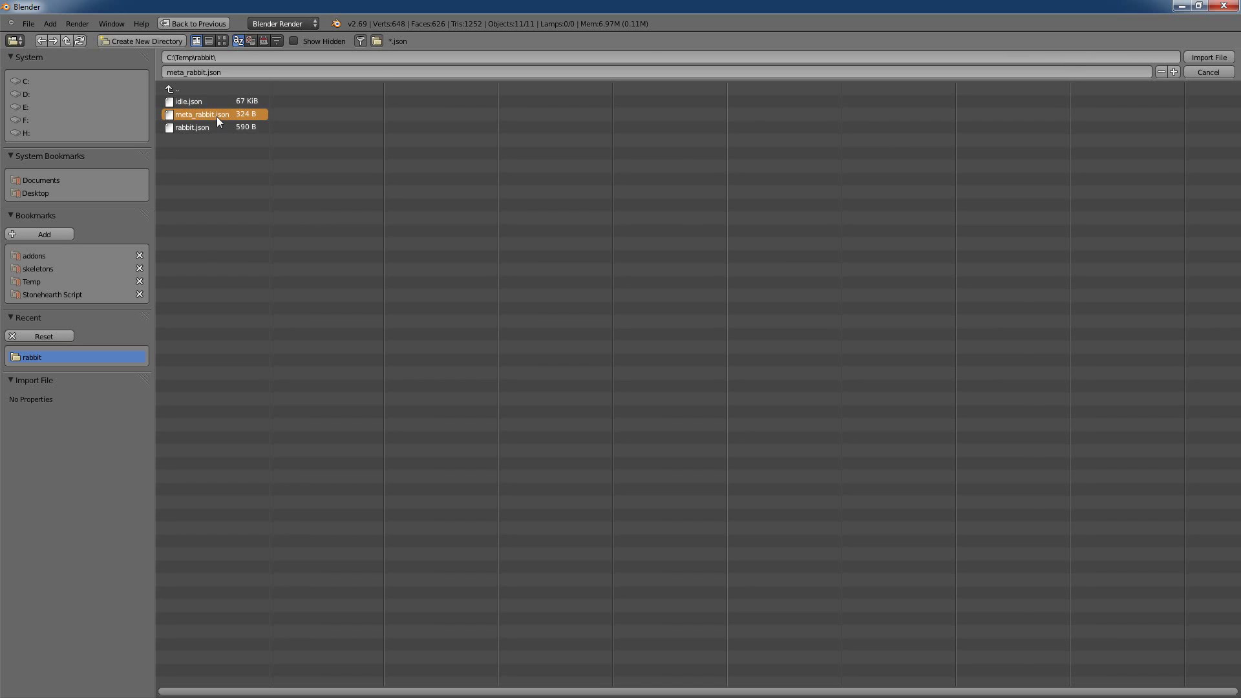
{"action": "double_click", "coordinate": [216, 116]}
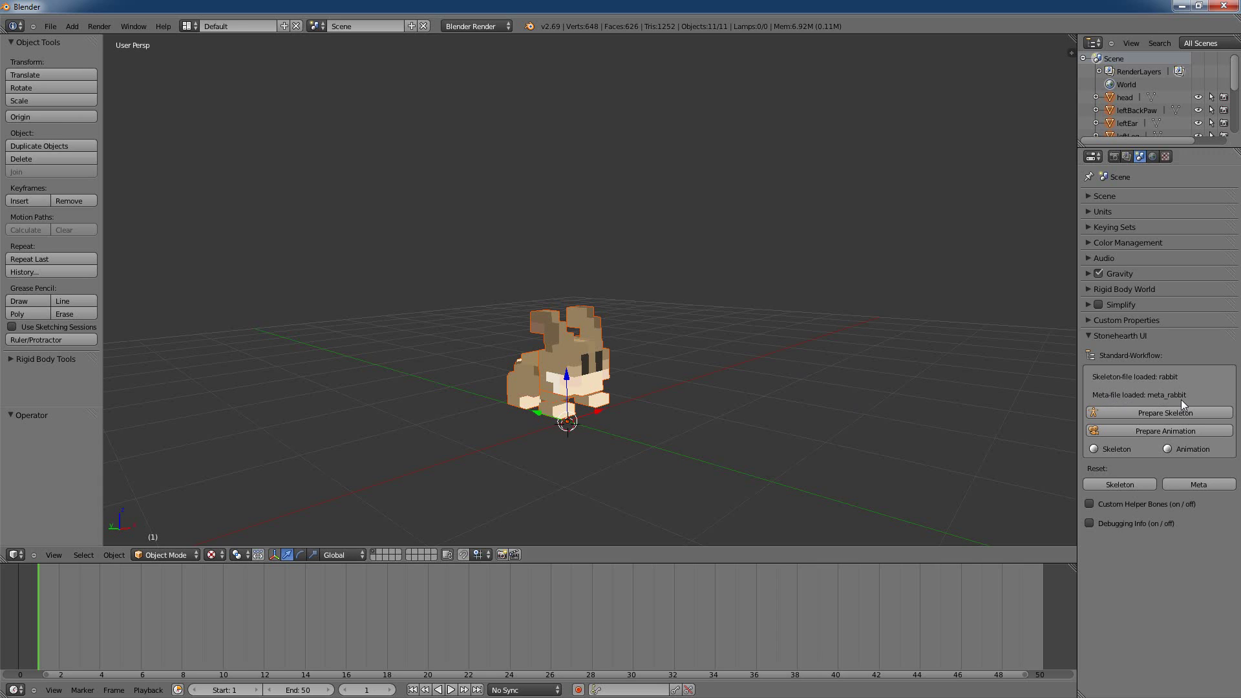
- Run Prepare Skeleton to rig the rabbit, then select and inspect the head
{"action": "middle_click_drag", "start_coordinate": [706, 453], "coordinate": [840, 419]}
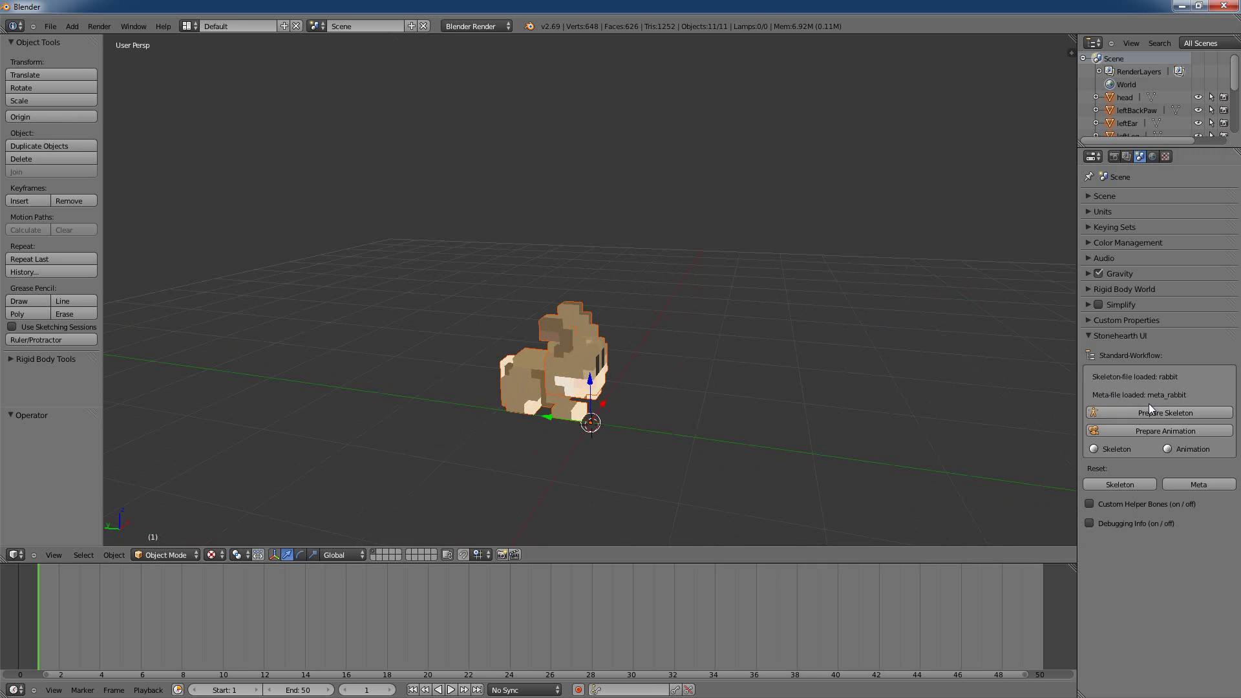
{"action": "left_click", "coordinate": [1118, 415]}
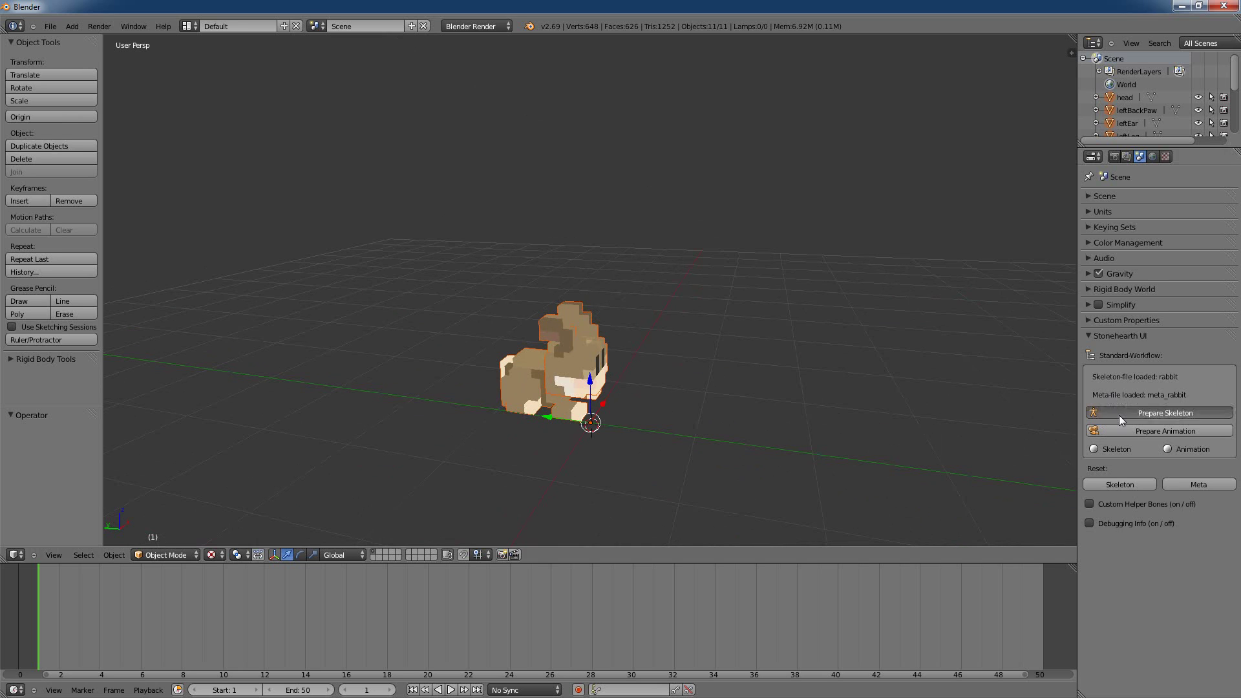
{"action": "mouse_move", "coordinate": [801, 493]}
{"action": "middle_mouse_down"}
{"action": "mouse_move", "coordinate": [717, 459]}
{"action": "mouse_move", "coordinate": [839, 456]}
{"action": "mouse_move", "coordinate": [777, 466]}
{"action": "mouse_move", "coordinate": [607, 349]}
{"action": "middle_mouse_up"}
{"action": "right_click", "coordinate": [610, 369]}
{"action": "scroll", "coordinate": [665, 484], "scroll_direction": "up", "scroll_amount": 3}
{"action": "scroll", "coordinate": [724, 485], "scroll_direction": "up", "scroll_amount": 1}
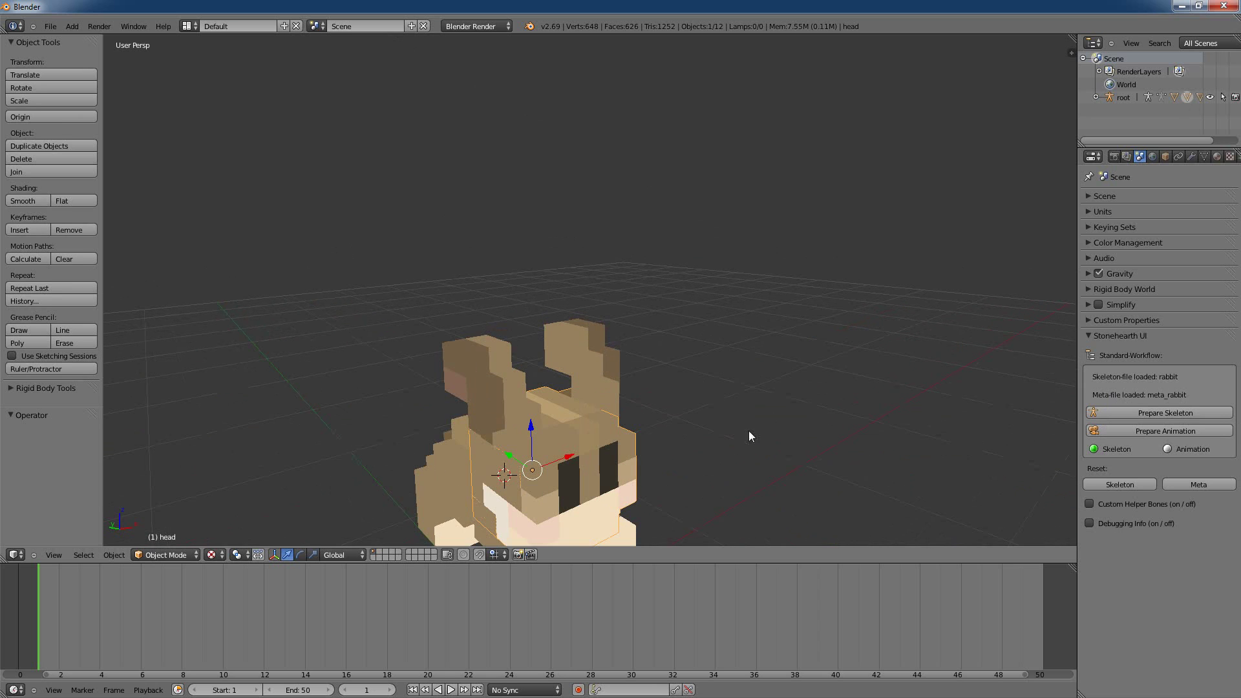
{"action": "middle_click_drag", "start_coordinate": [796, 447], "coordinate": [909, 339]}
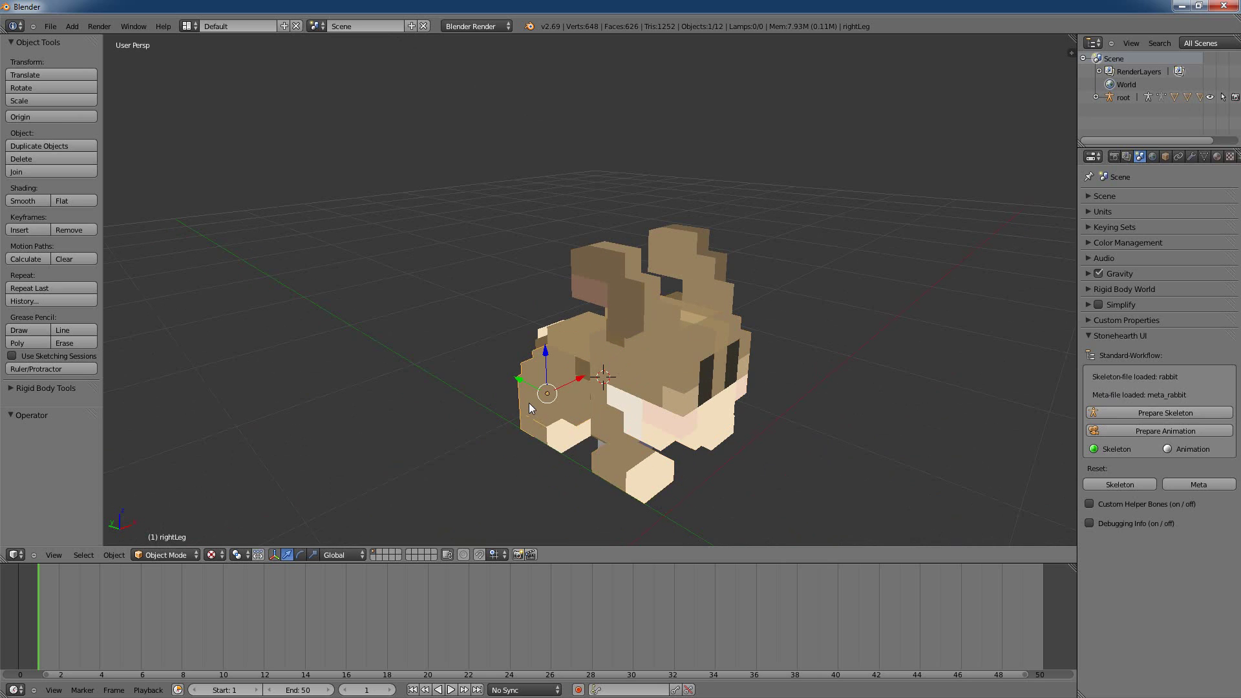
{"action": "middle_click_drag", "start_coordinate": [827, 447], "coordinate": [829, 397]}
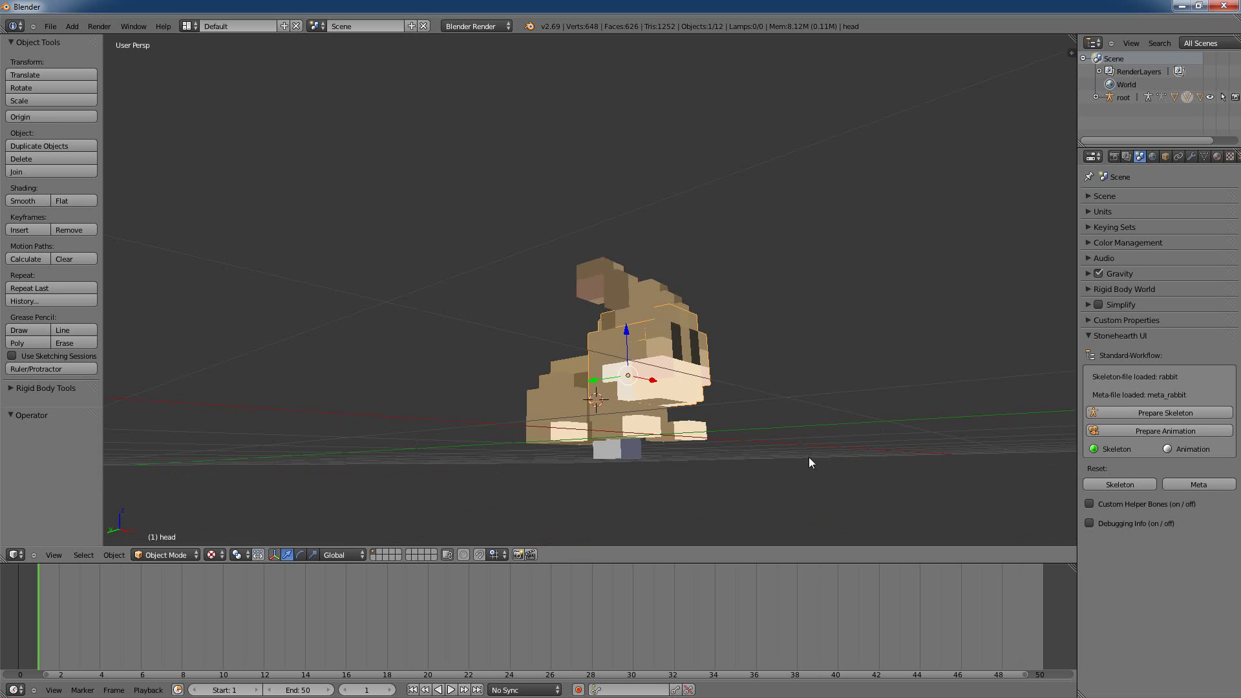
{"action": "mouse_move", "coordinate": [808, 456]}
{"action": "middle_mouse_down"}
{"action": "mouse_move", "coordinate": [779, 433]}
{"action": "mouse_move", "coordinate": [750, 451]}
{"action": "mouse_move", "coordinate": [812, 456]}
{"action": "middle_mouse_up"}
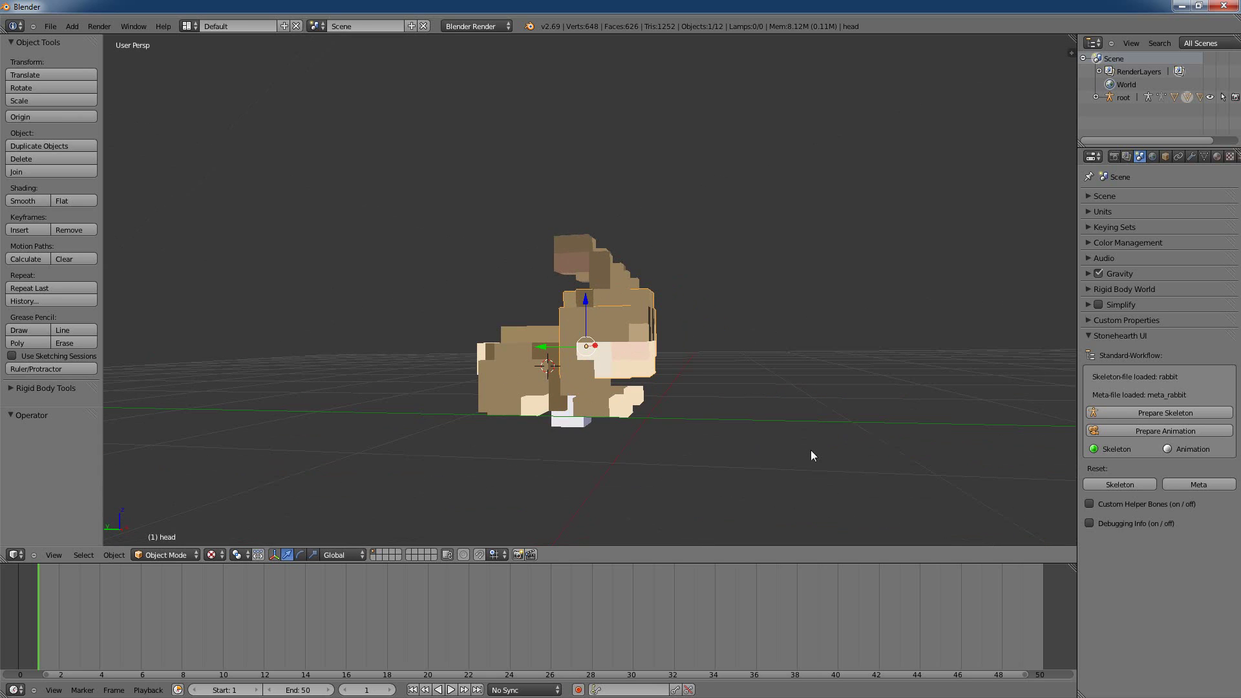
- Select the root body cube and expand root and torso in the Outliner
{"action": "right_click", "coordinate": [560, 421]}
{"action": "middle_click_drag", "start_coordinate": [812, 437], "coordinate": [603, 432]}
{"action": "middle_click_drag", "start_coordinate": [815, 395], "coordinate": [834, 413]}
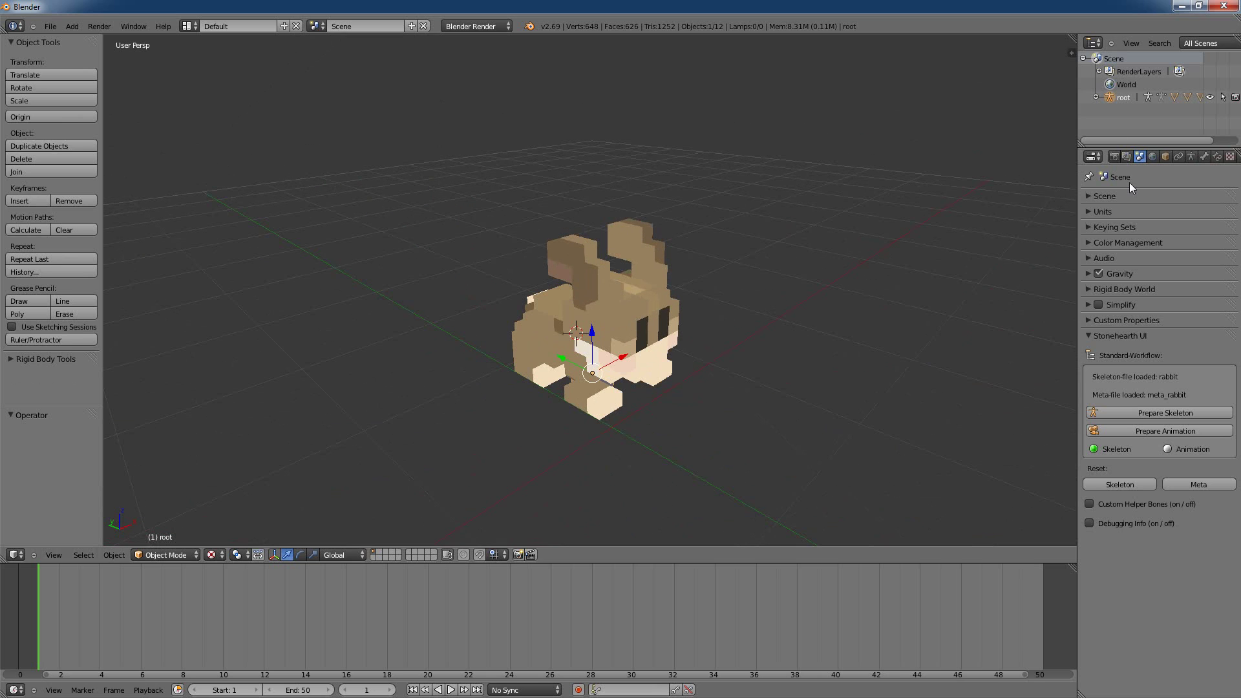
{"action": "left_click_drag", "start_coordinate": [1104, 150], "coordinate": [1104, 364]}
{"action": "left_click", "coordinate": [1096, 97]}
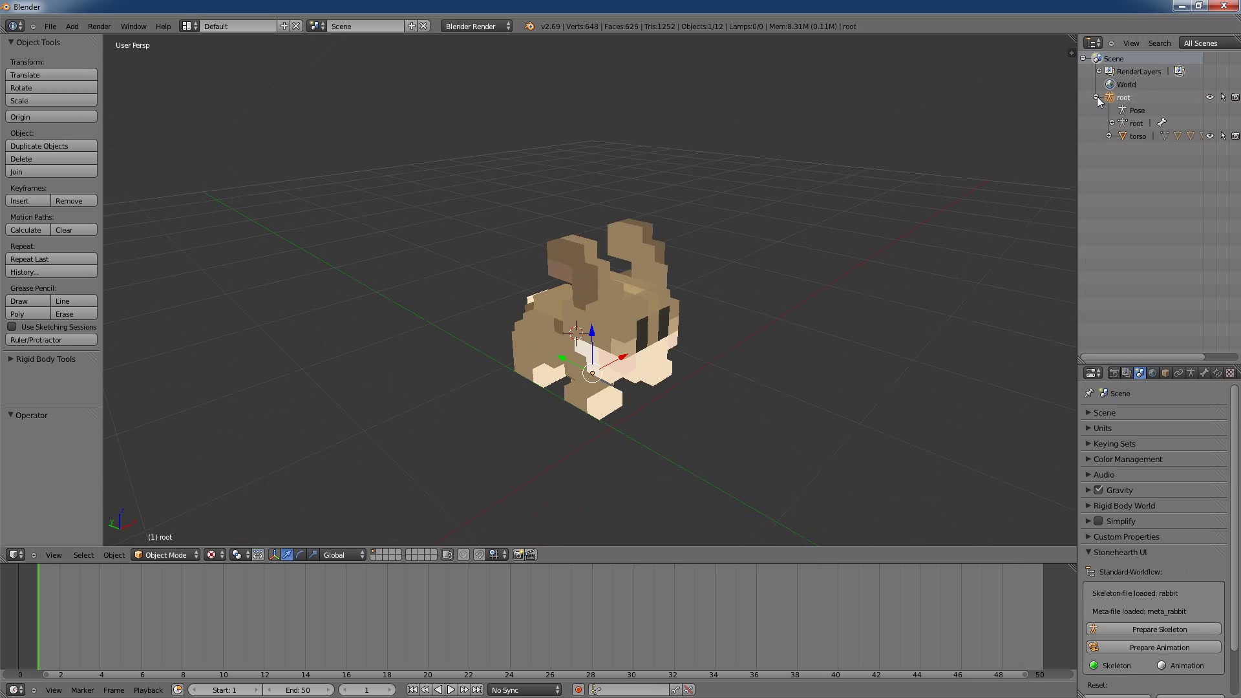
{"action": "left_click", "coordinate": [1107, 137]}
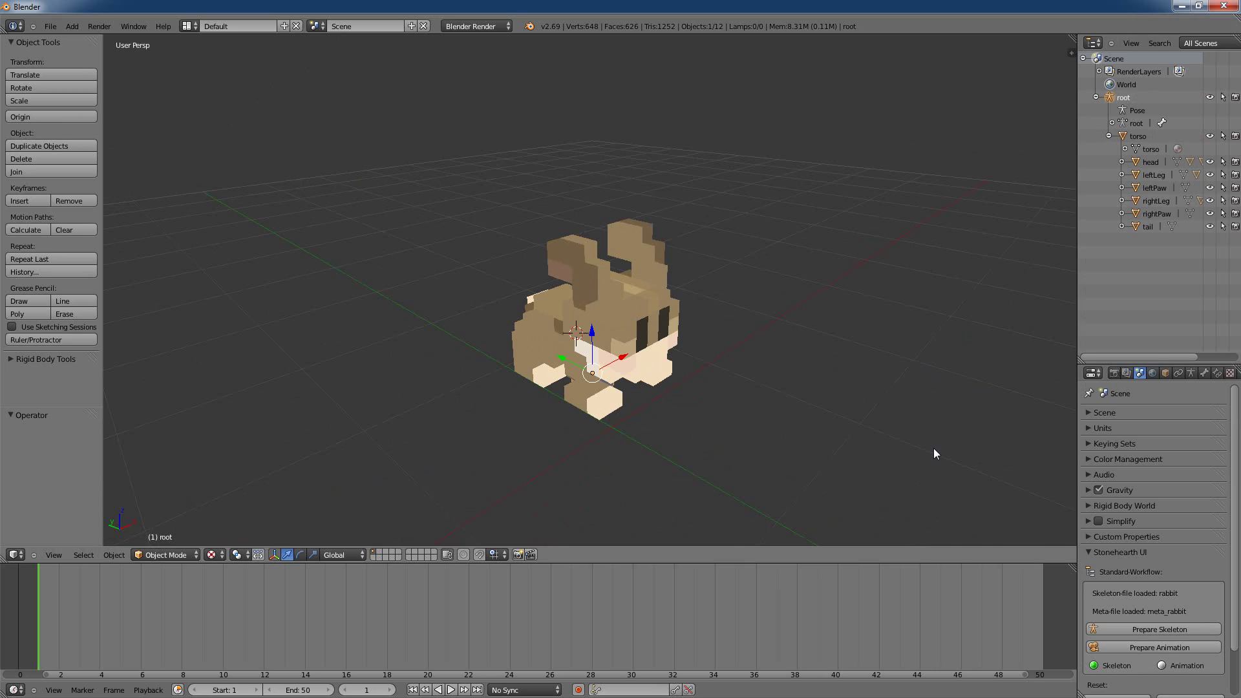
{"action": "mouse_move", "coordinate": [1154, 363]}
{"action": "left_mouse_down"}
{"action": "mouse_move", "coordinate": [1154, 235]}
{"action": "mouse_move", "coordinate": [1154, 251]}
{"action": "left_mouse_up"}
- Test-move the head and test-rotate the root armature, cancelling both
{"action": "right_click", "coordinate": [650, 323]}
{"action": "middle_click_drag", "start_coordinate": [697, 444], "coordinate": [710, 414]}
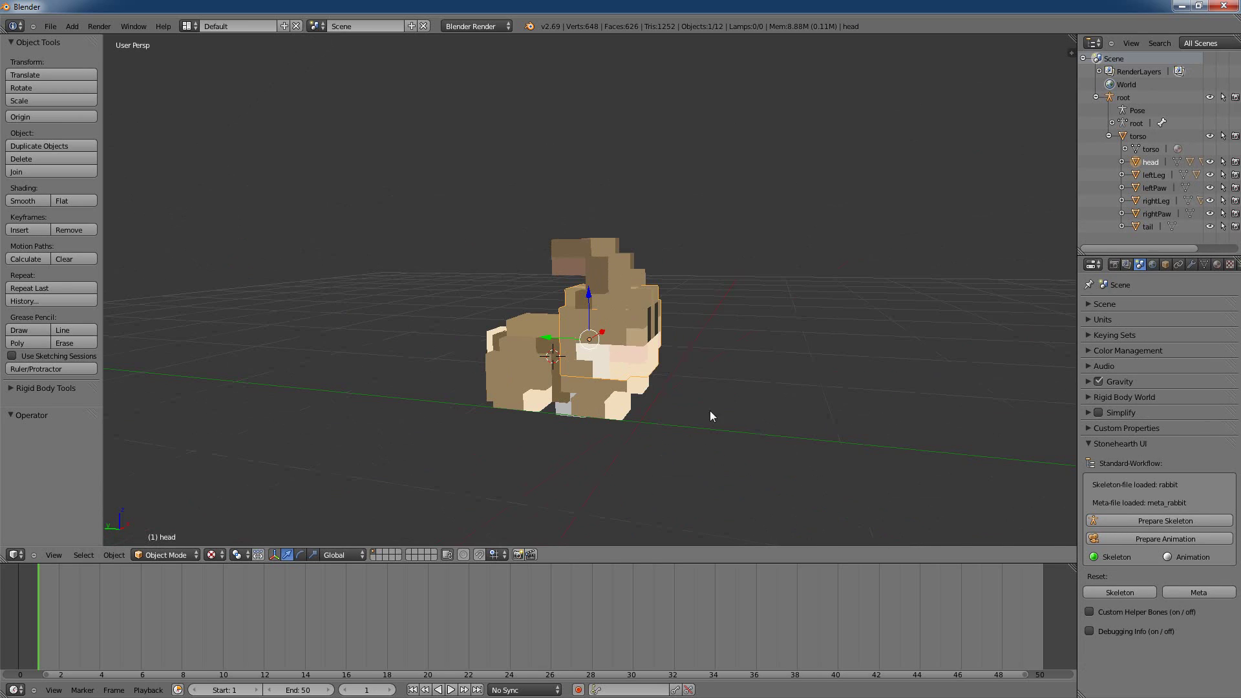
{"action": "key", "text": "g"}
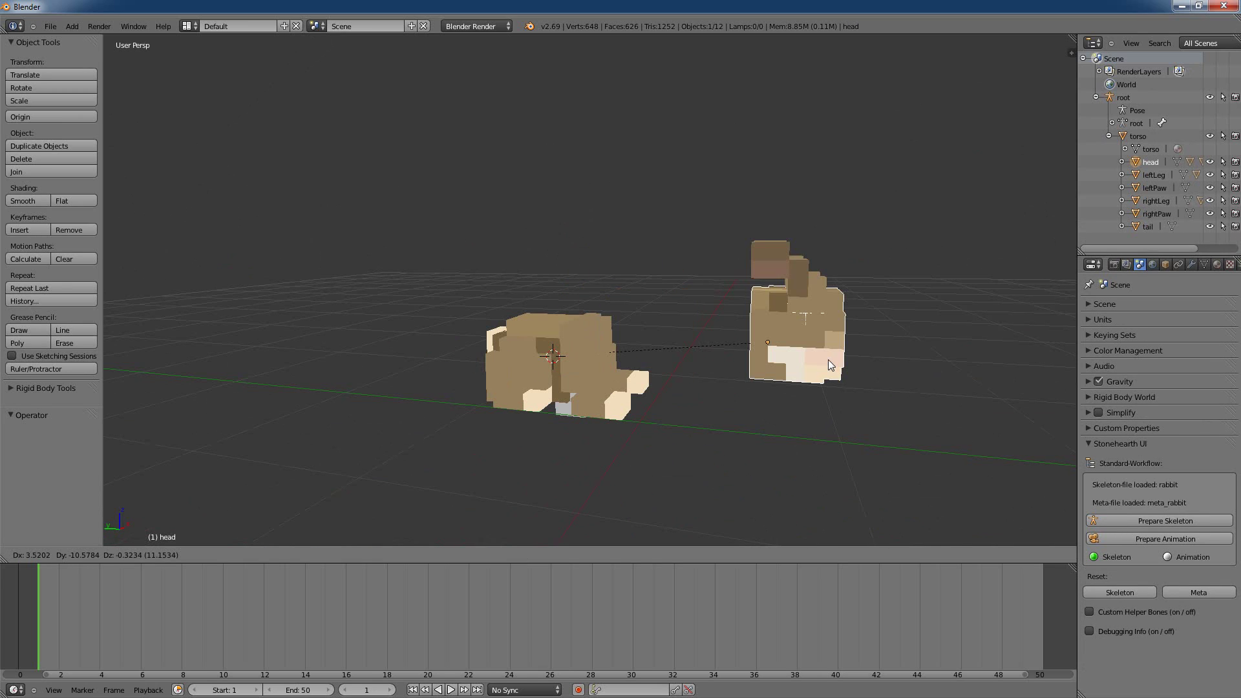
{"action": "key", "text": "Escape"}
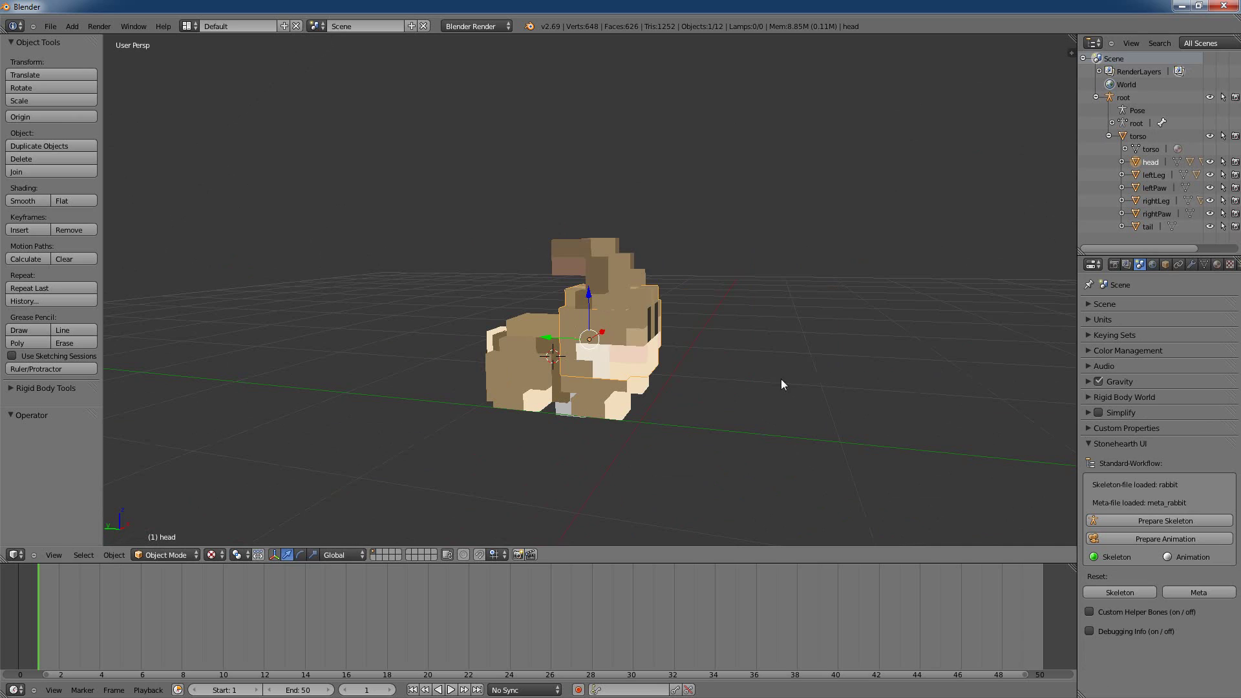
{"action": "middle_click_drag", "start_coordinate": [709, 475], "coordinate": [574, 462]}
{"action": "right_click", "coordinate": [562, 429]}
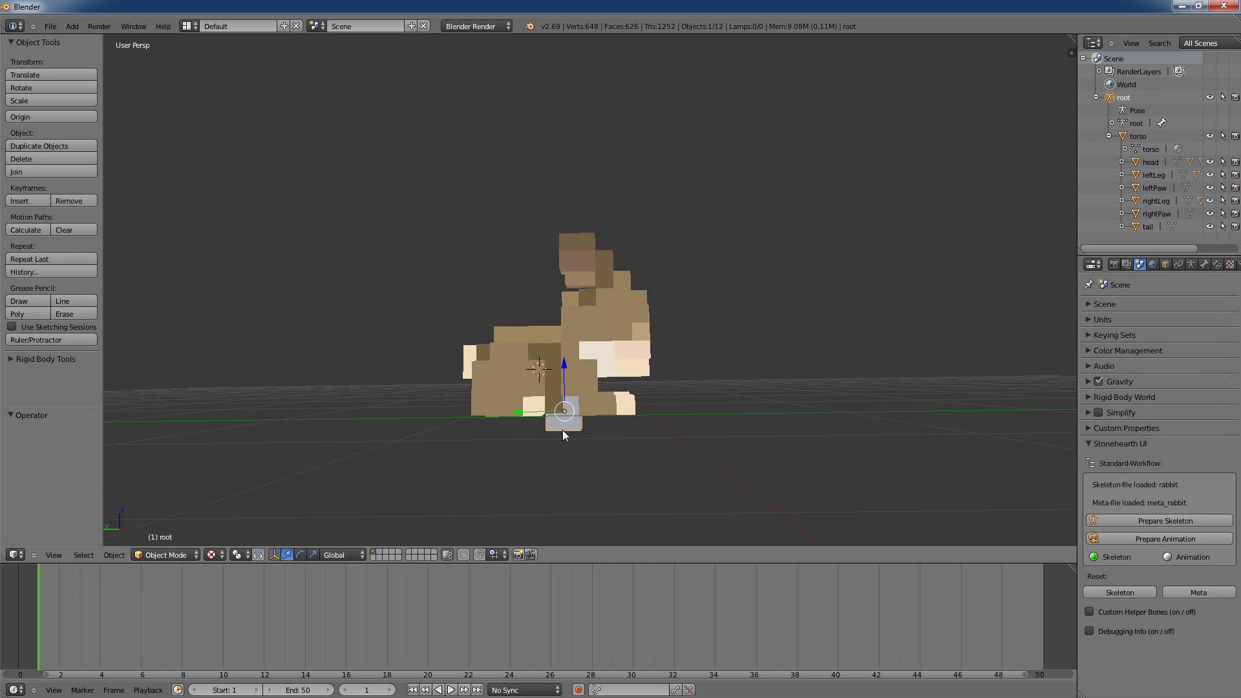
{"action": "key", "text": "r"}
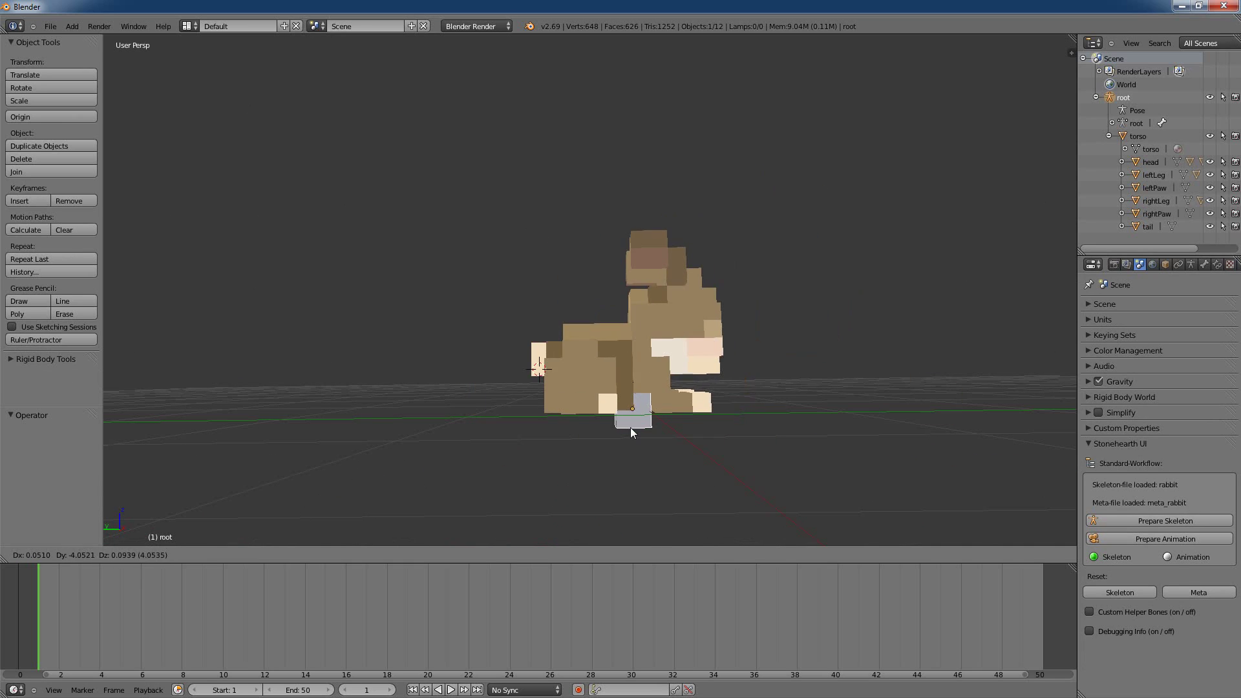
{"action": "key", "text": "Escape"}
{"action": "middle_click_drag", "start_coordinate": [880, 394], "coordinate": [670, 353]}
{"action": "middle_click_drag", "start_coordinate": [661, 458], "coordinate": [714, 425]}
- Tilt the head and the torso (-41.505°) about the X axis
{"action": "right_click", "coordinate": [640, 320]}
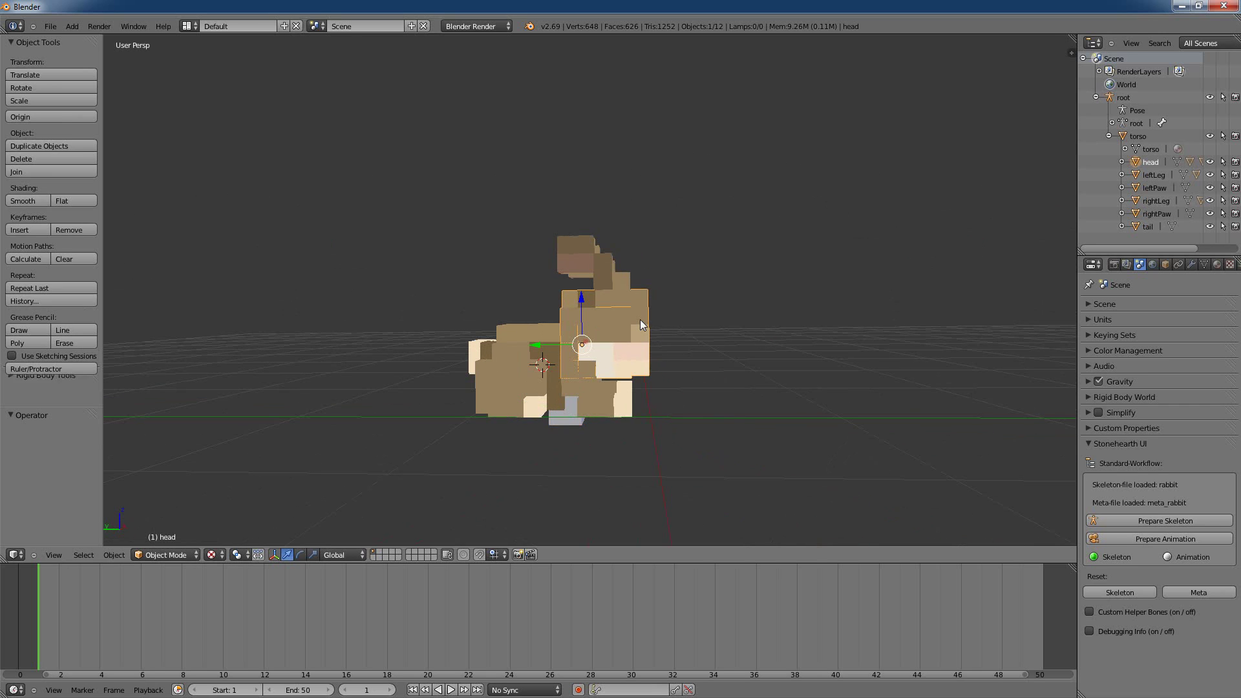
{"action": "key", "text": "r"}
{"action": "key", "text": "x"}
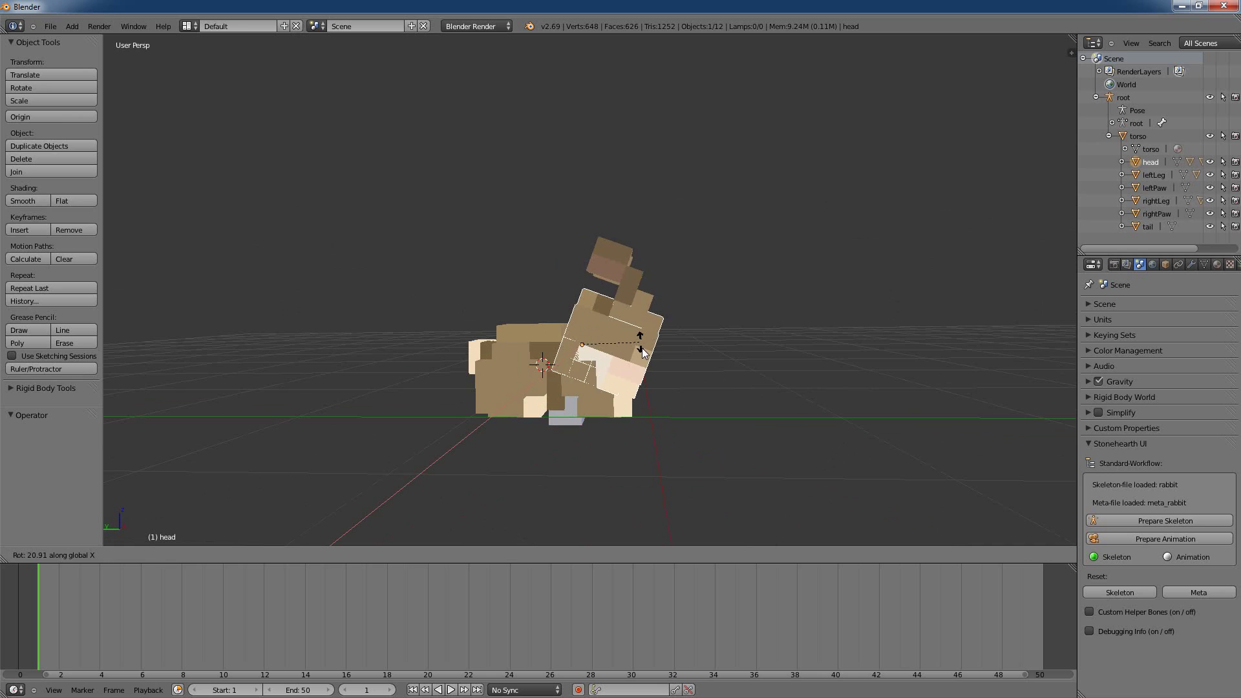
{"action": "left_click", "coordinate": [643, 354]}
{"action": "middle_click_drag", "start_coordinate": [641, 351], "coordinate": [557, 394]}
{"action": "right_click", "coordinate": [513, 331]}
{"action": "key", "text": "r"}
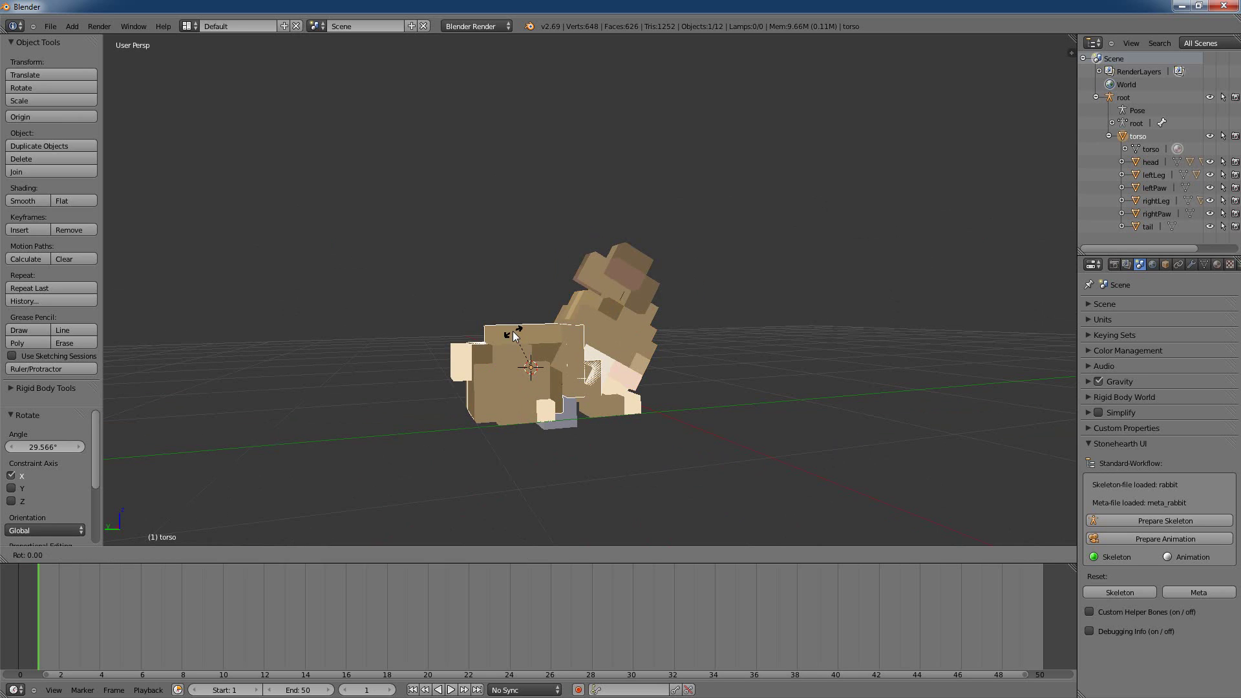
{"action": "key", "text": "x"}
{"action": "left_click", "coordinate": [481, 347]}
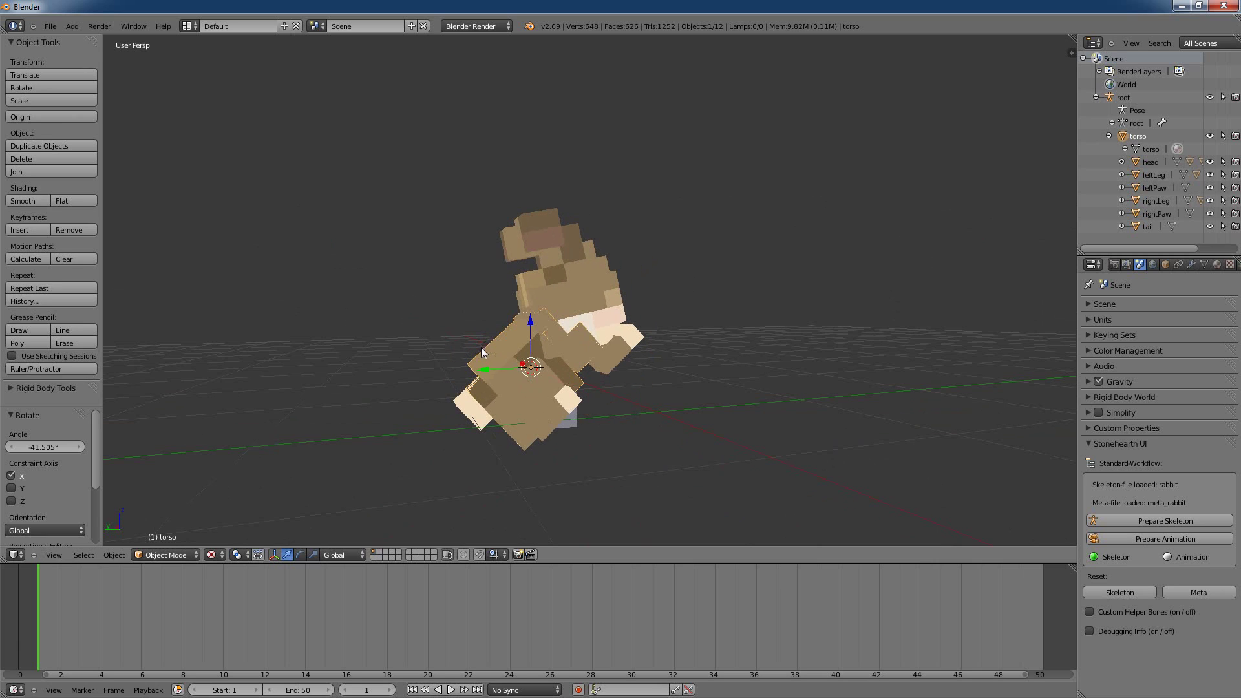
- Rotate the rightLeg and leftLeg (about 44°) around the X axis
{"action": "right_click", "coordinate": [527, 408]}
{"action": "key", "text": "r"}
{"action": "key", "text": "x"}
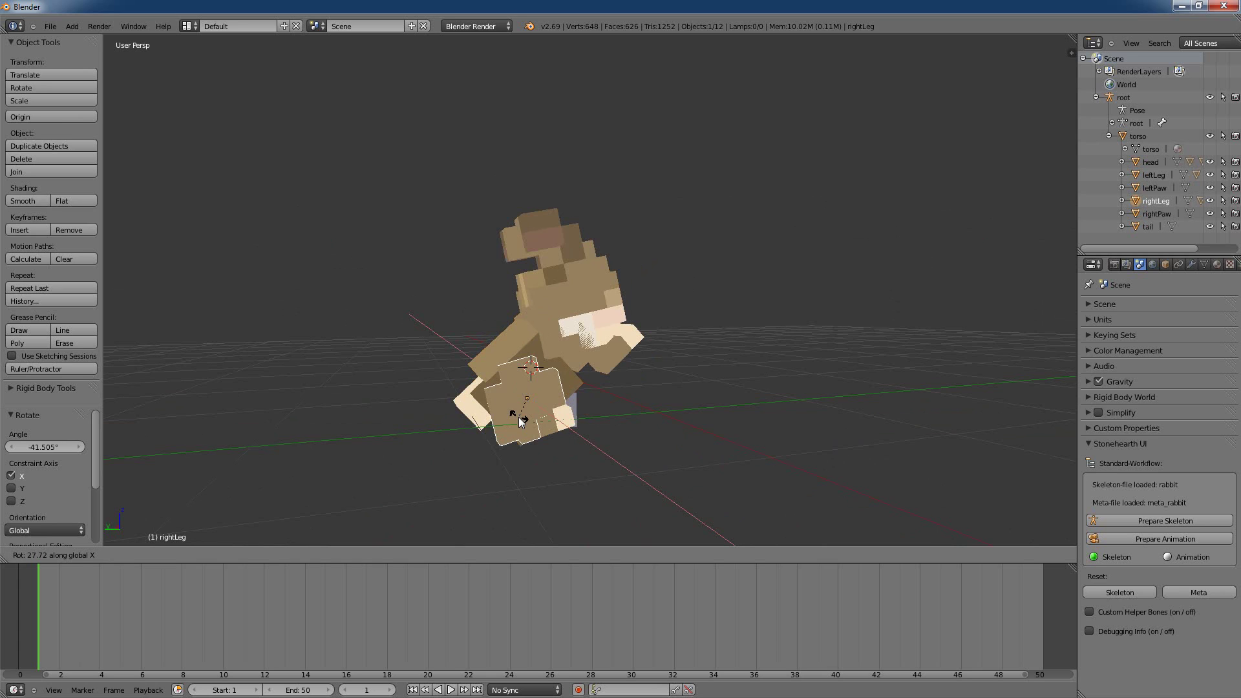
{"action": "left_click", "coordinate": [520, 416]}
{"action": "middle_click_drag", "start_coordinate": [665, 419], "coordinate": [526, 425]}
{"action": "right_click", "coordinate": [692, 389]}
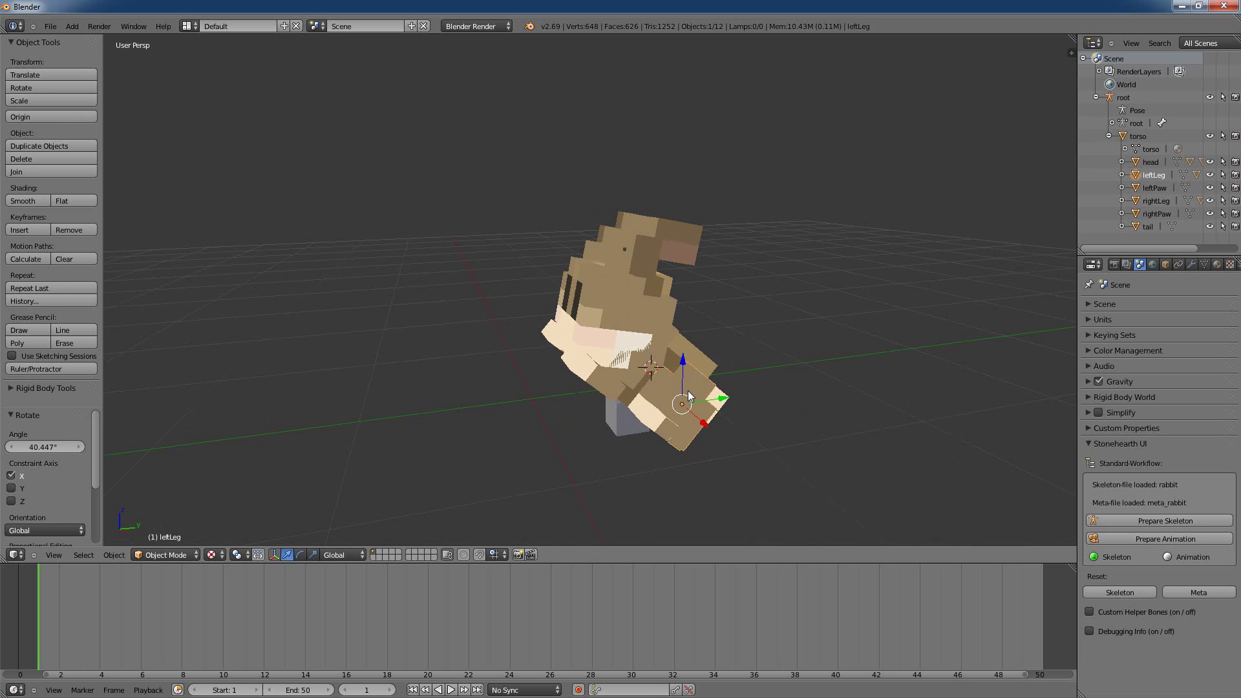
{"action": "key", "text": "r"}
{"action": "key", "text": "x"}
{"action": "left_click", "coordinate": [678, 396]}
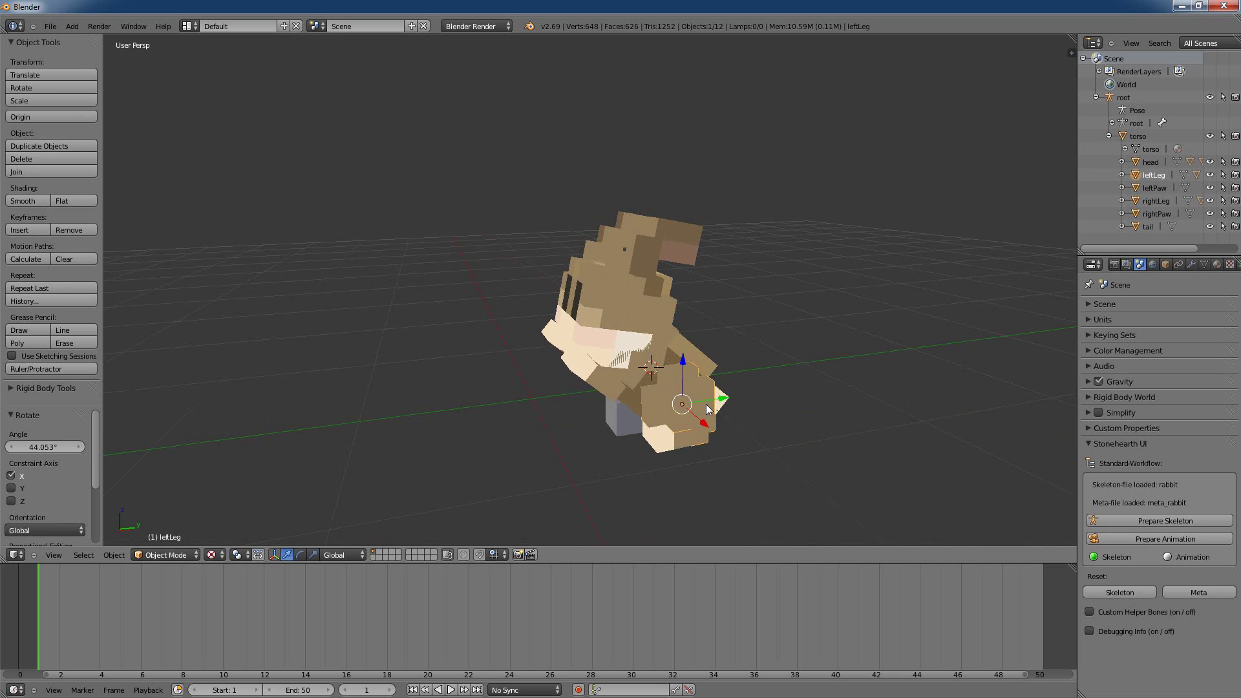
{"action": "middle_click_drag", "start_coordinate": [710, 395], "coordinate": [724, 452]}
- Rotate the rightPaw 60.109° and the leftPaw 62.541° about the X axis
{"action": "right_click", "coordinate": [591, 371]}
{"action": "key", "text": "r"}
{"action": "key", "text": "x"}
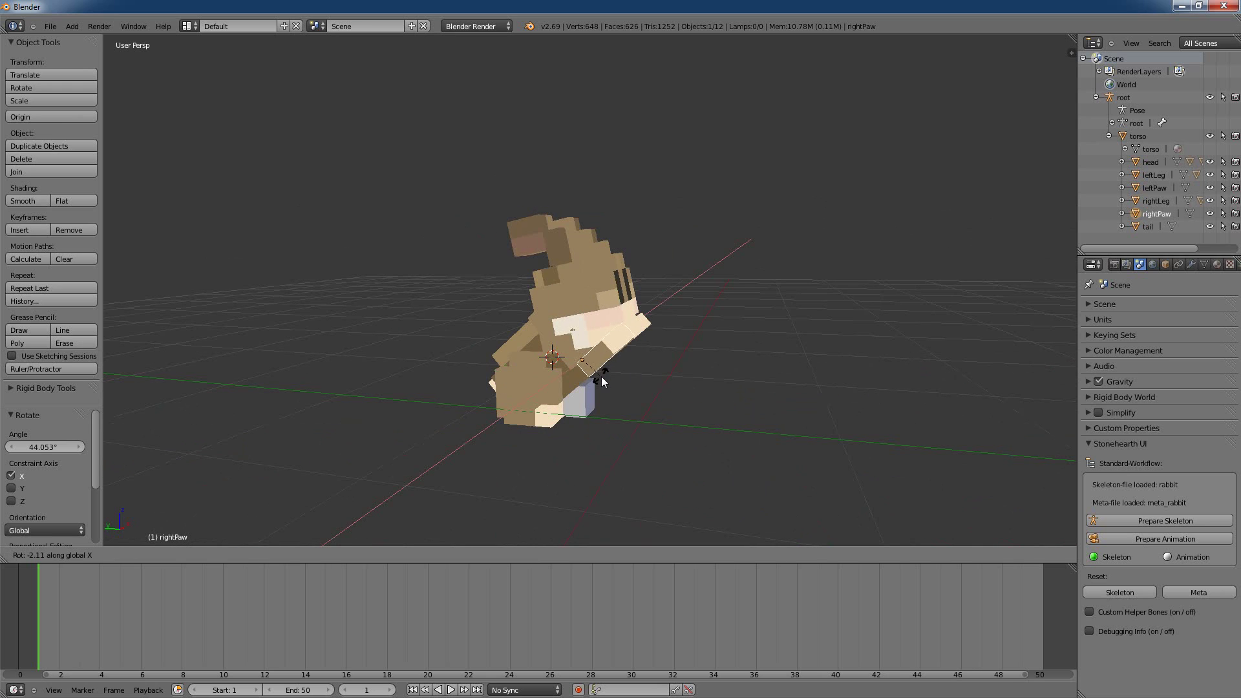
{"action": "left_click", "coordinate": [703, 399]}
{"action": "middle_click_drag", "start_coordinate": [703, 398], "coordinate": [607, 390]}
{"action": "right_click", "coordinate": [607, 390]}
{"action": "key", "text": "r"}
{"action": "key", "text": "x"}
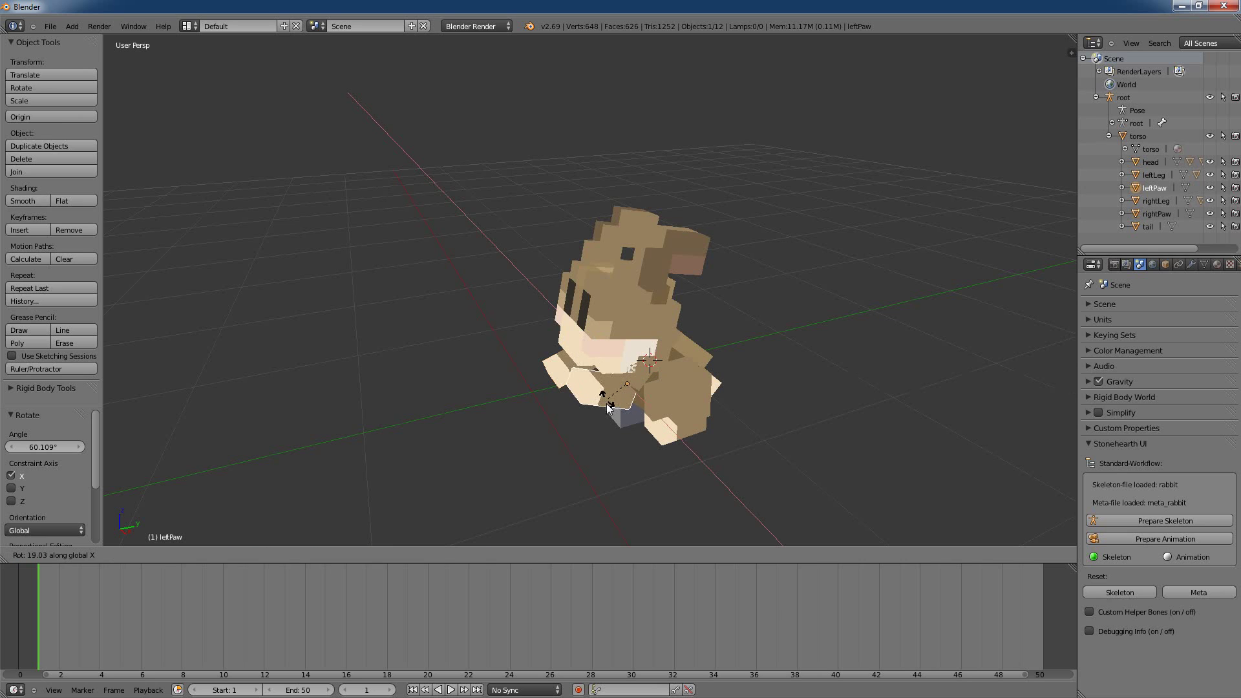
{"action": "left_click", "coordinate": [620, 426]}
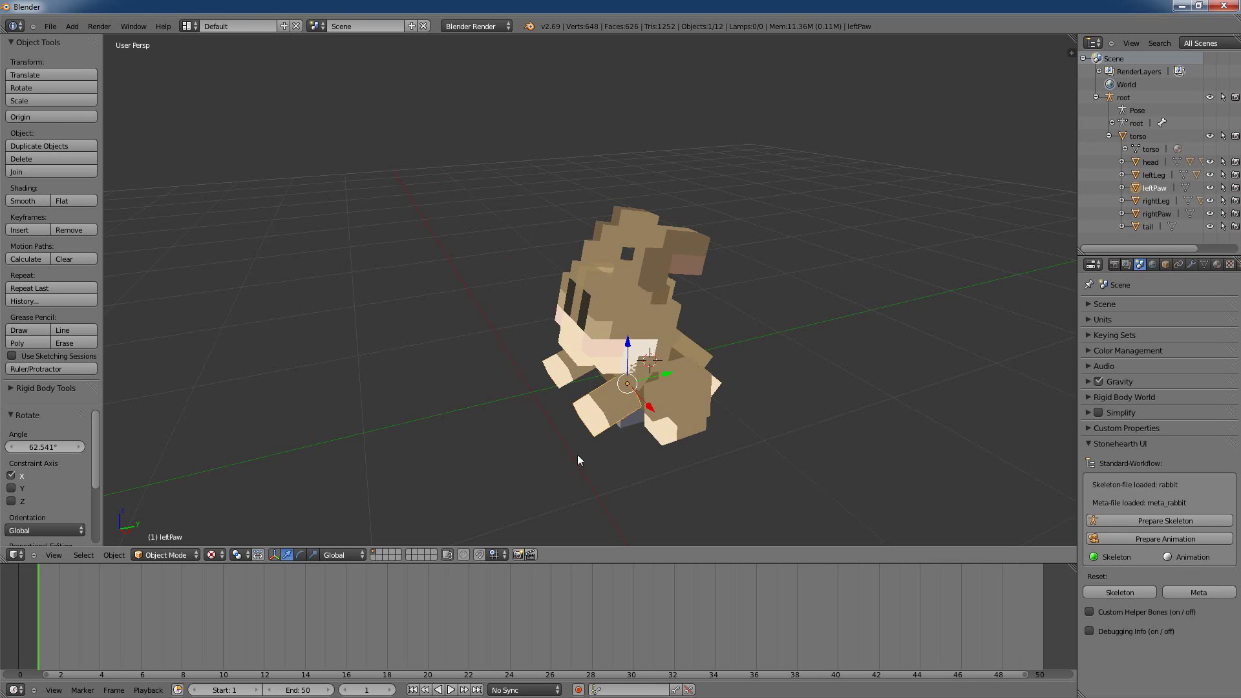
{"action": "middle_click_drag", "start_coordinate": [578, 457], "coordinate": [707, 425]}
- Deselect all parts, orbit around the posed rabbit, and bring up rabbit.json
{"action": "key", "text": "a"}
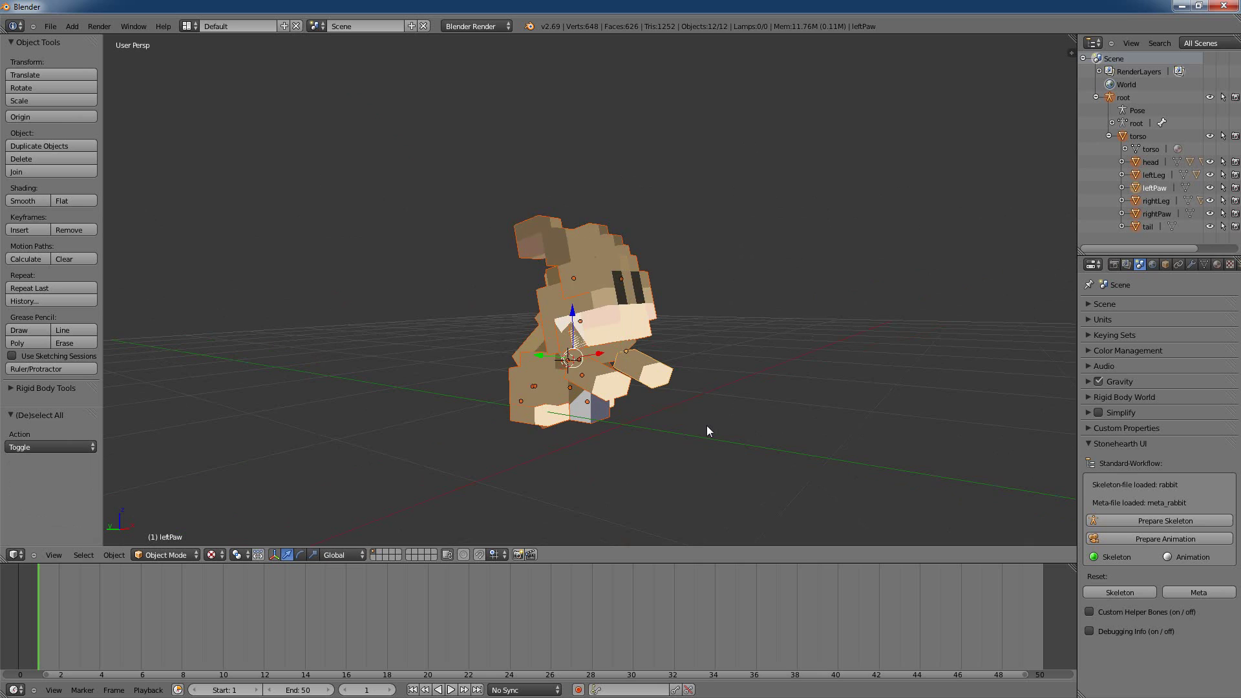
{"action": "scroll", "coordinate": [664, 381], "scroll_direction": "down", "scroll_amount": 3}
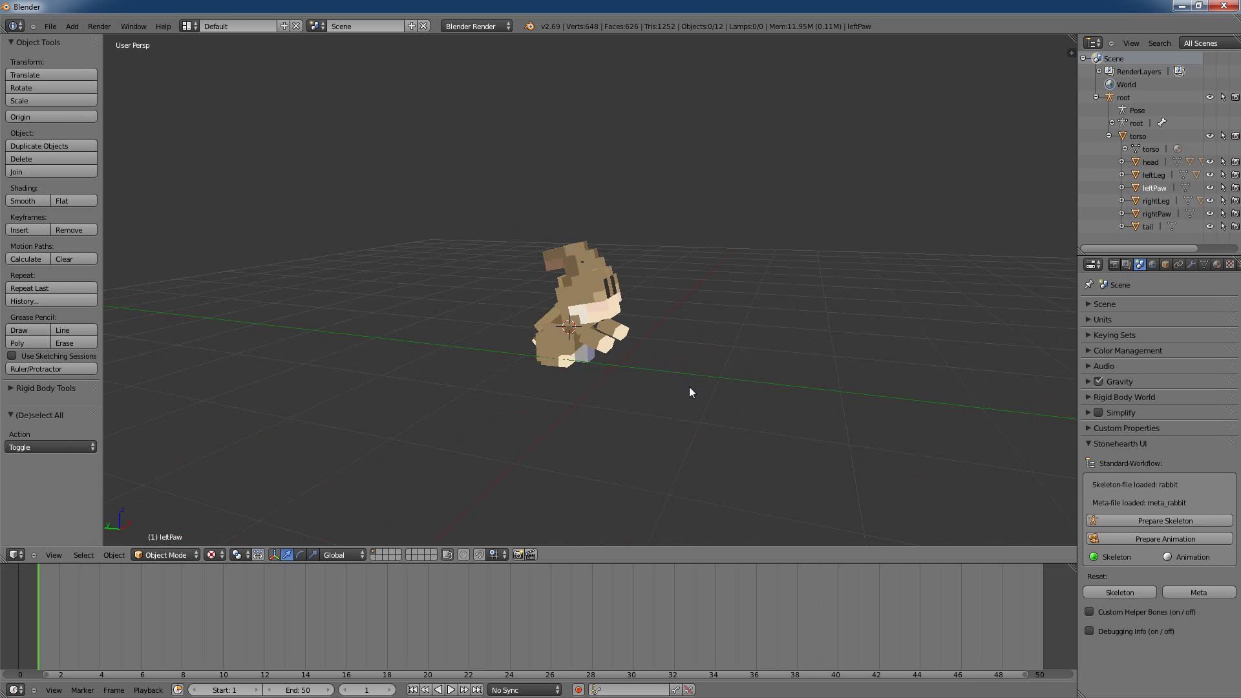
{"action": "middle_click_drag", "start_coordinate": [703, 324], "coordinate": [667, 454]}
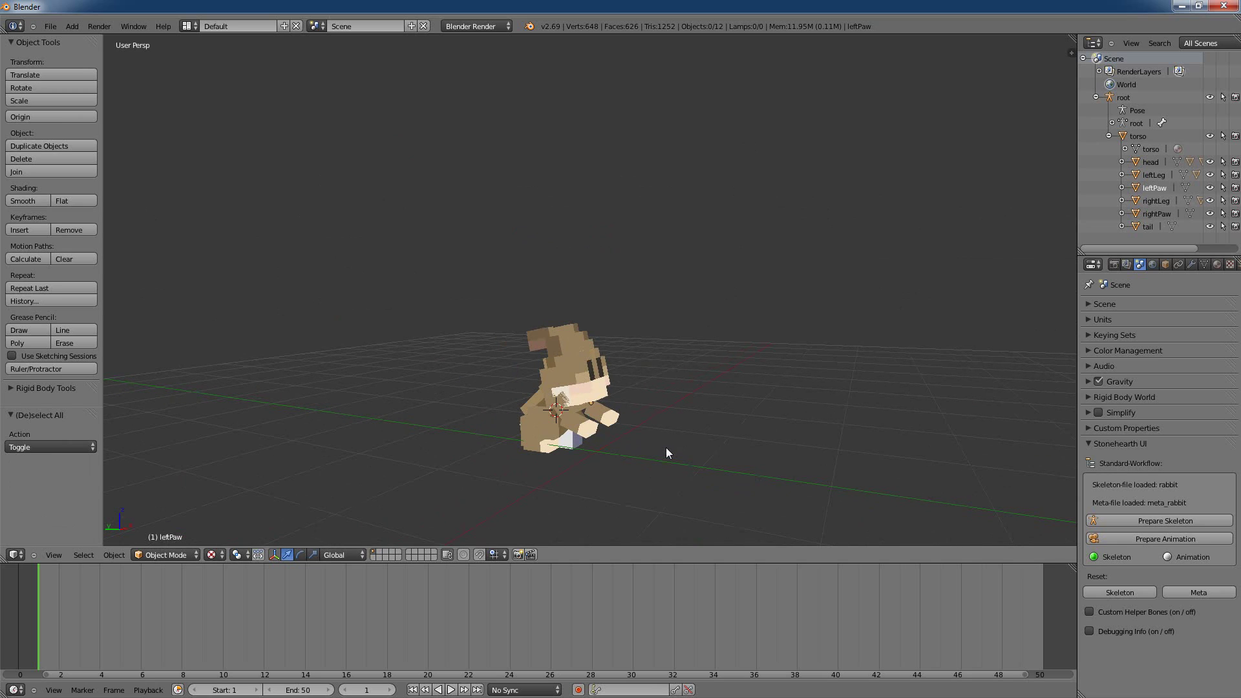
{"action": "middle_click_drag", "start_coordinate": [736, 443], "coordinate": [598, 440]}
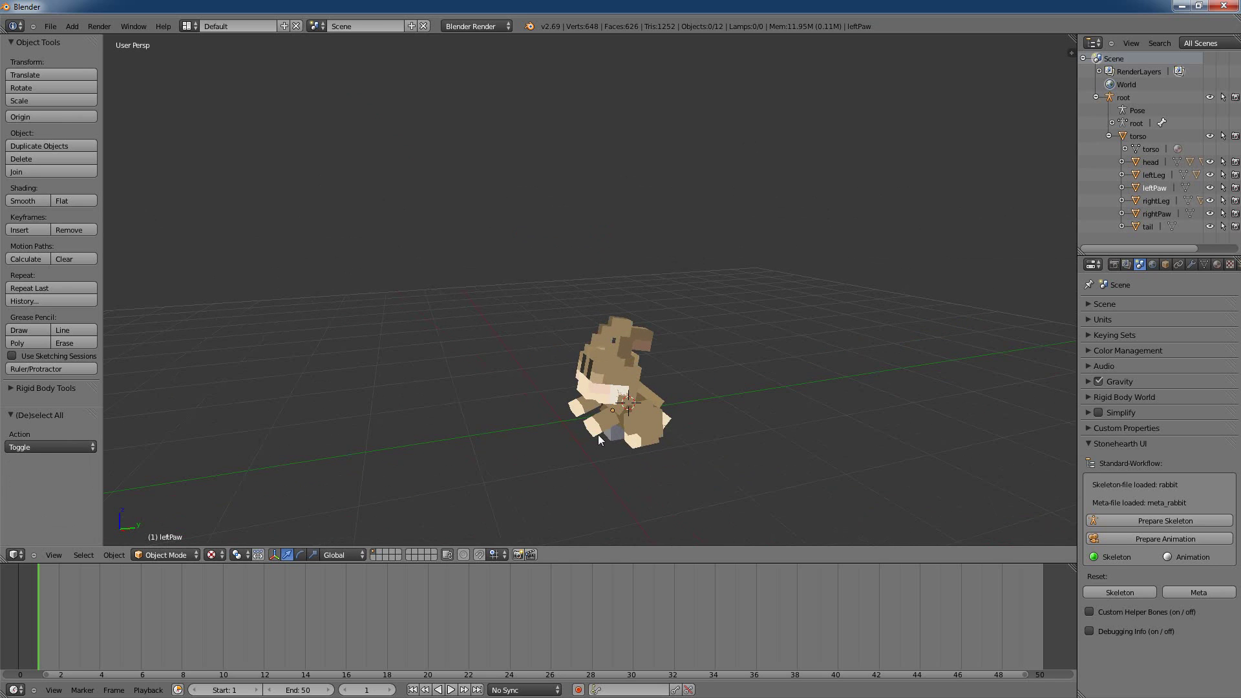
{"action": "middle_click_drag", "start_coordinate": [686, 416], "coordinate": [867, 429]}
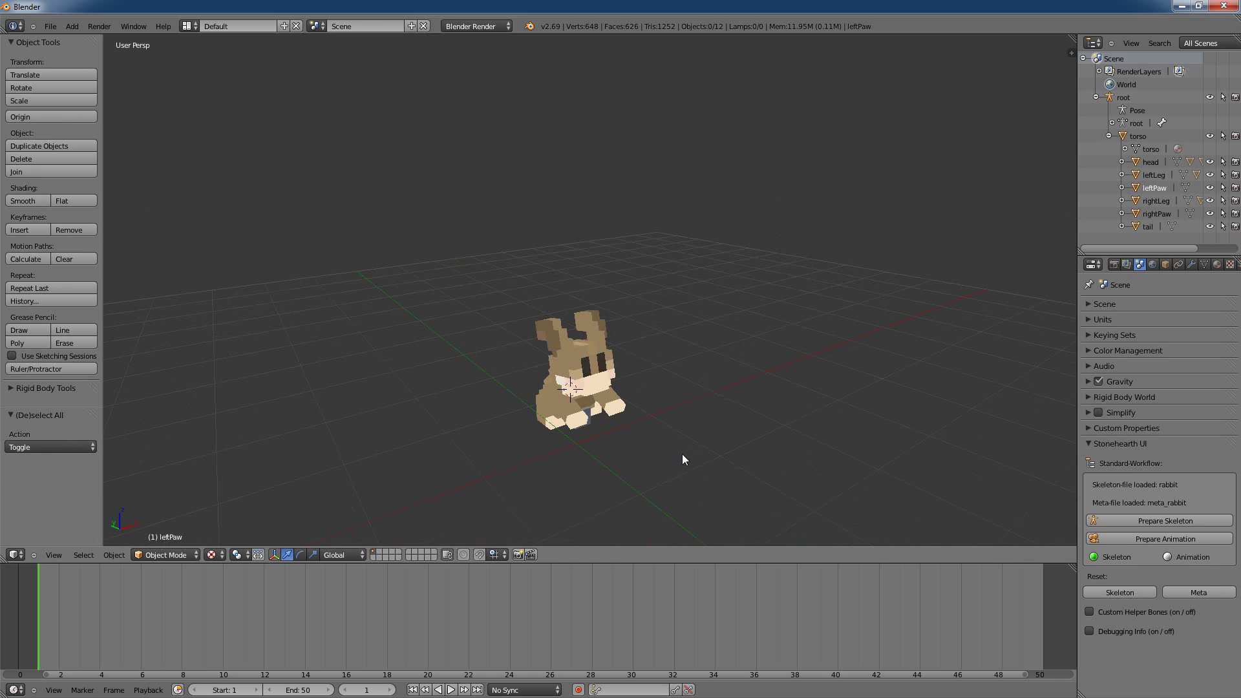
{"action": "middle_click_drag", "start_coordinate": [681, 457], "coordinate": [722, 455]}
{"action": "scroll", "coordinate": [712, 451], "scroll_direction": "up", "scroll_amount": 2}
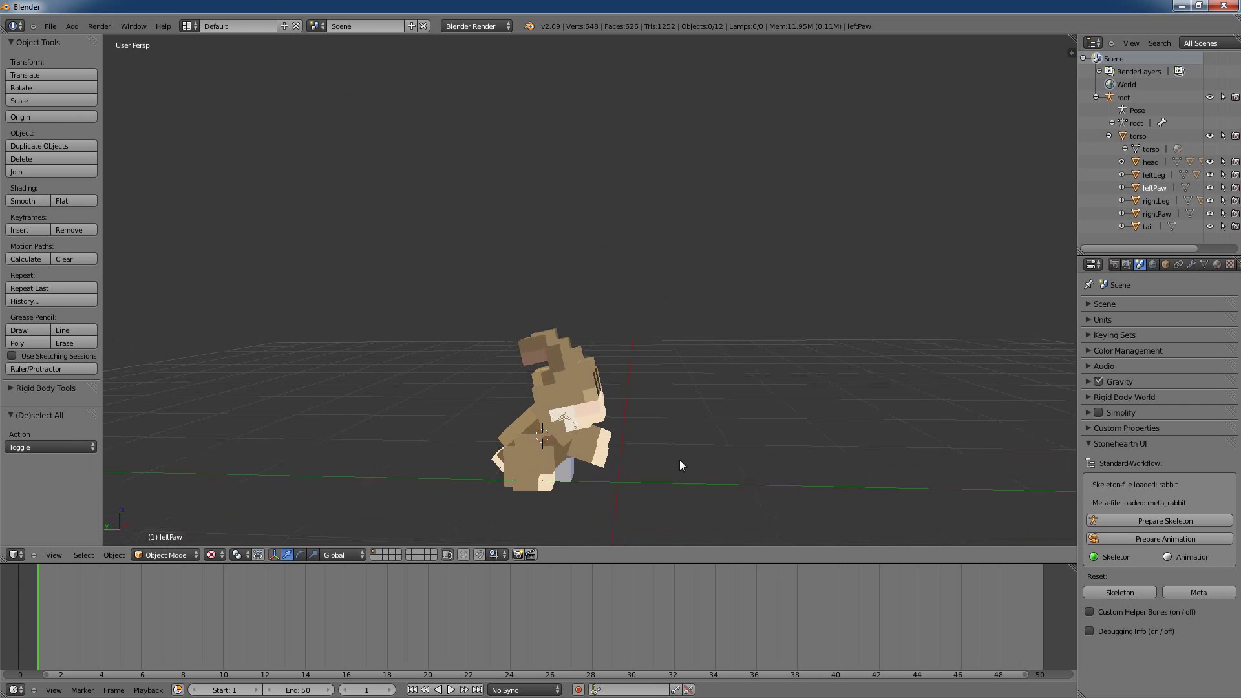
{"action": "middle_click_drag", "start_coordinate": [680, 459], "coordinate": [722, 433]}
{"action": "scroll", "coordinate": [723, 432], "scroll_direction": "up", "scroll_amount": 3}
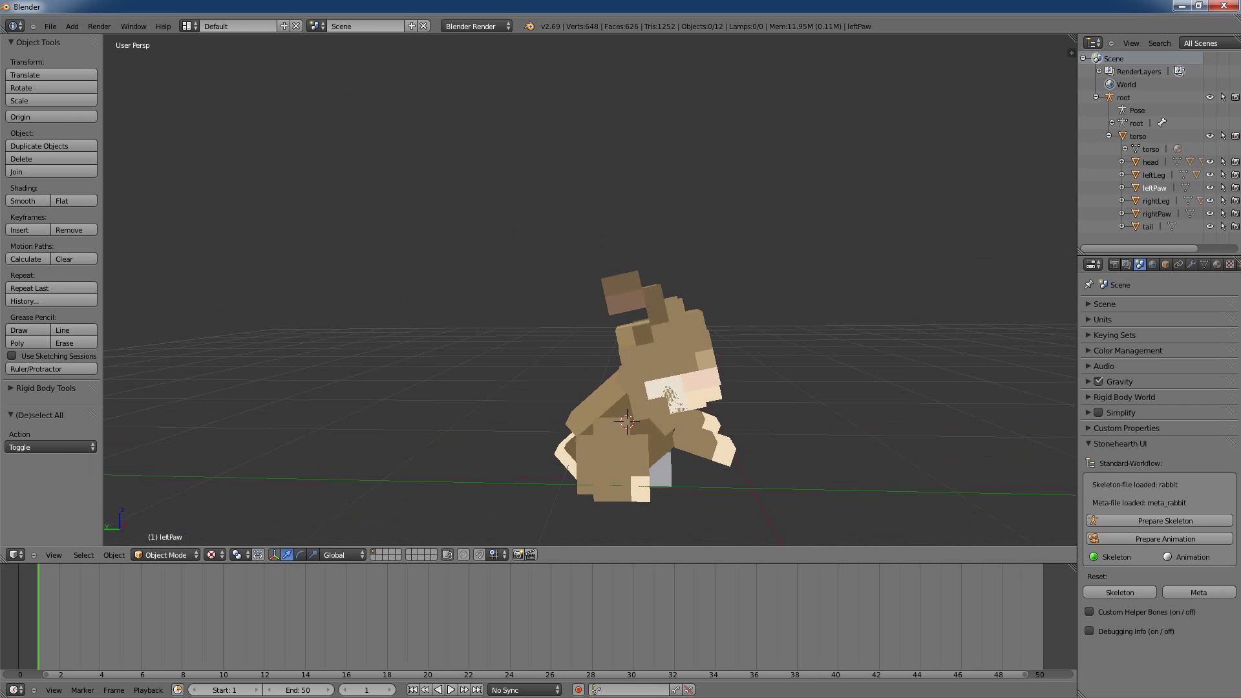
{"action": "key", "text": "alt+Tab"}
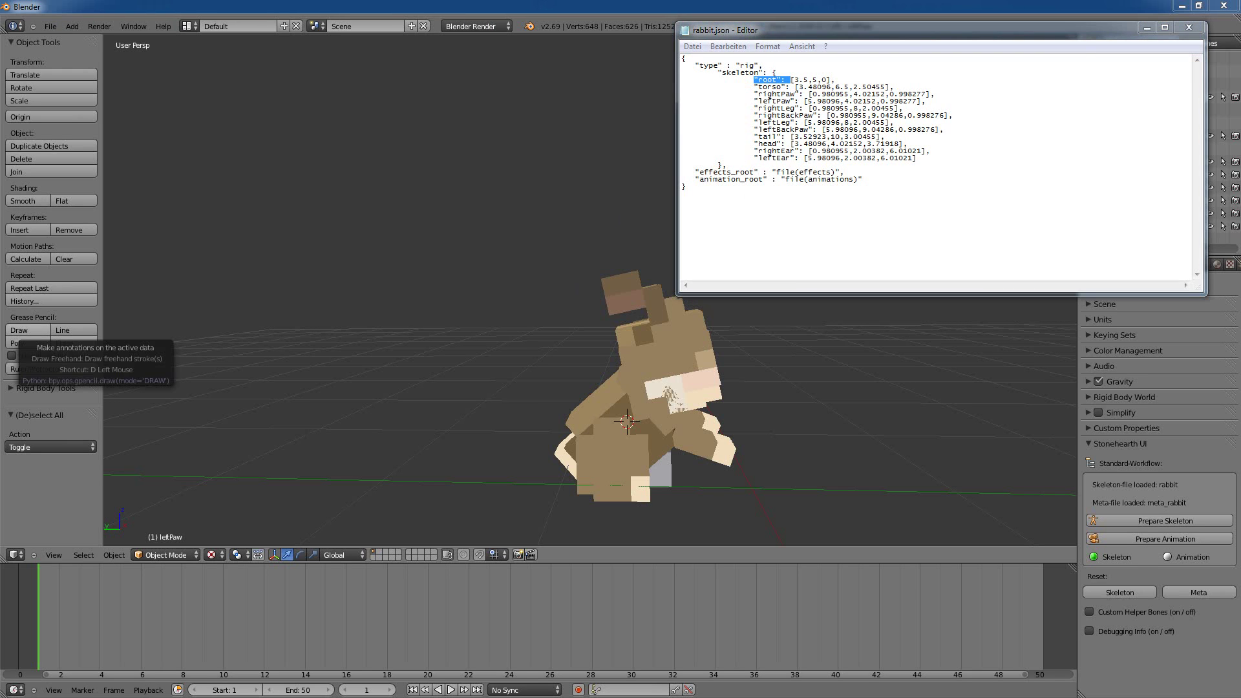
- Switch to meta_rabbit.json, clear its selection, and return to the Blender scene
{"action": "key", "text": "alt+Tab"}
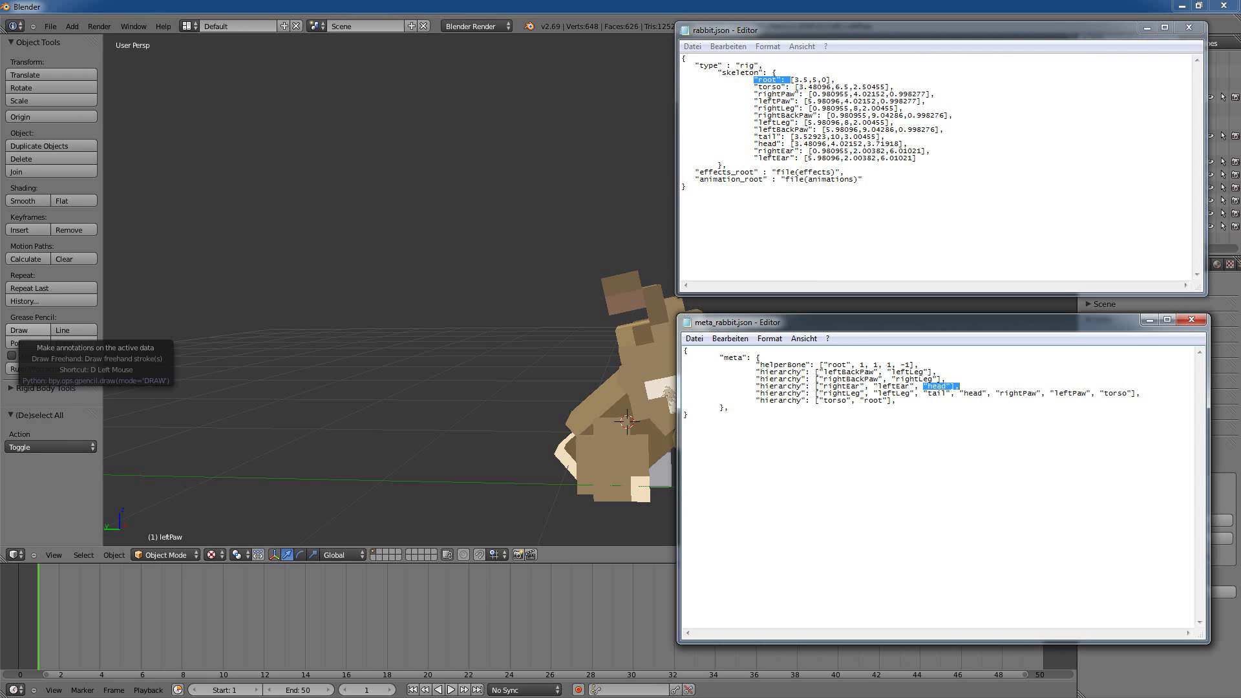
{"action": "left_click", "coordinate": [949, 401]}
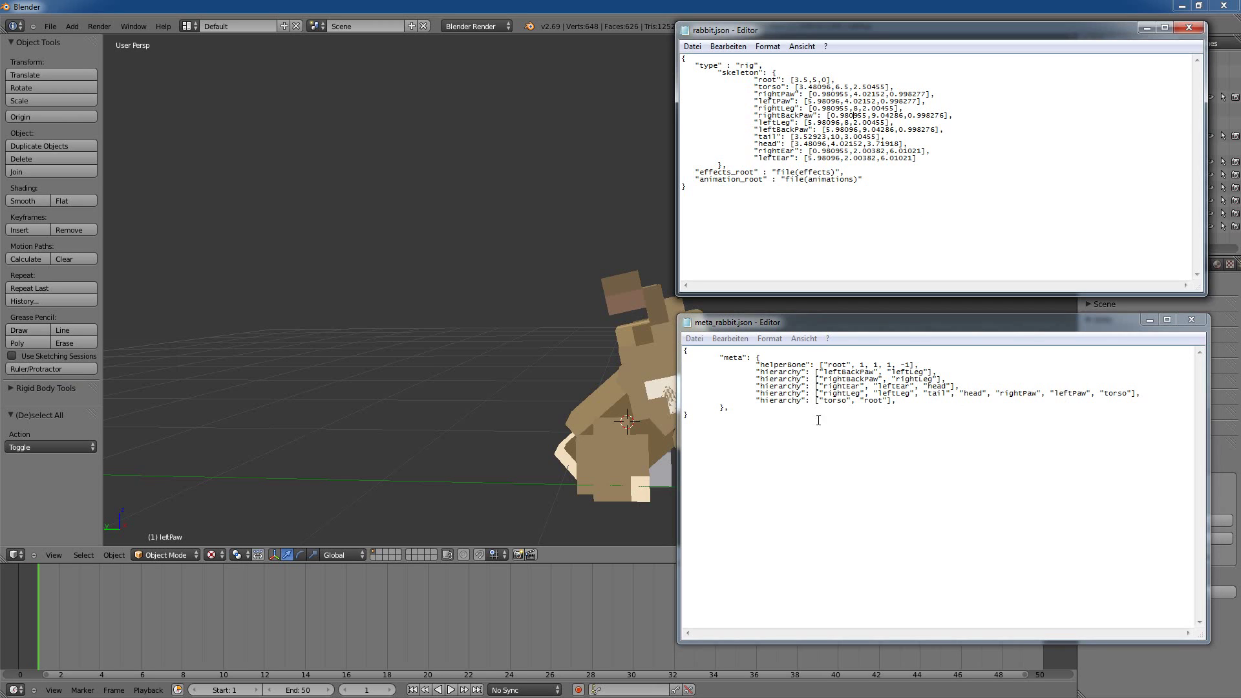
{"action": "left_click", "coordinate": [743, 326]}
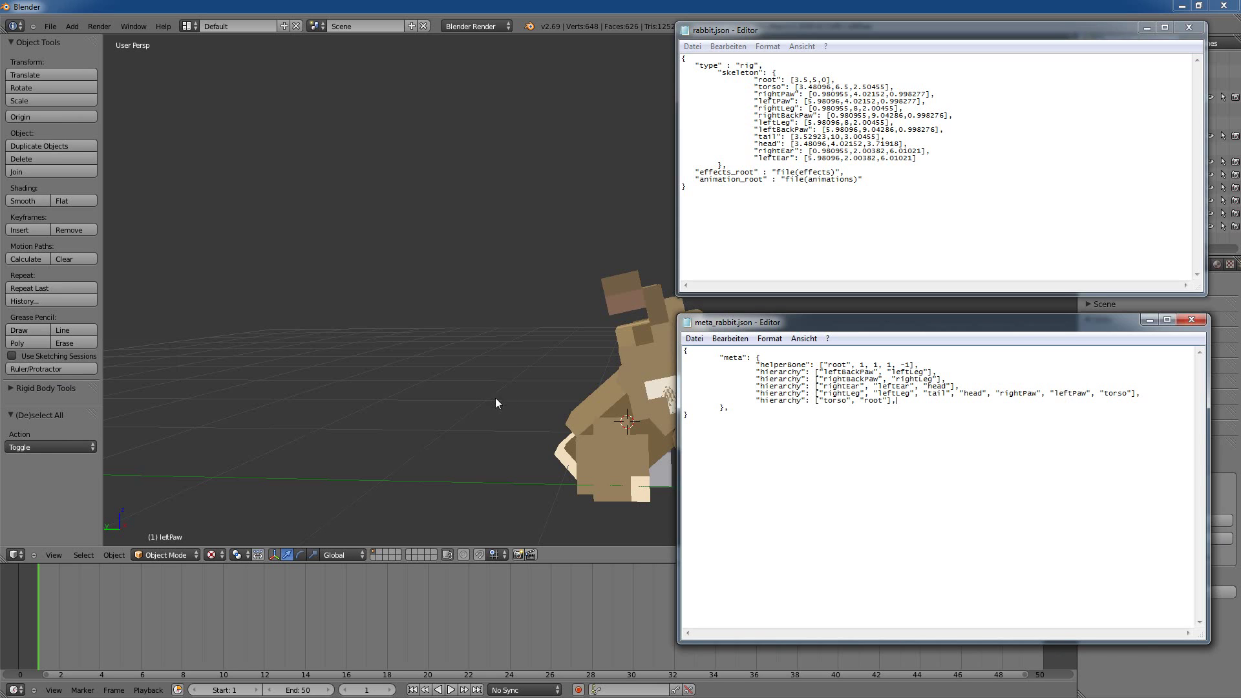
{"action": "middle_click_drag", "start_coordinate": [471, 383], "coordinate": [505, 410]}
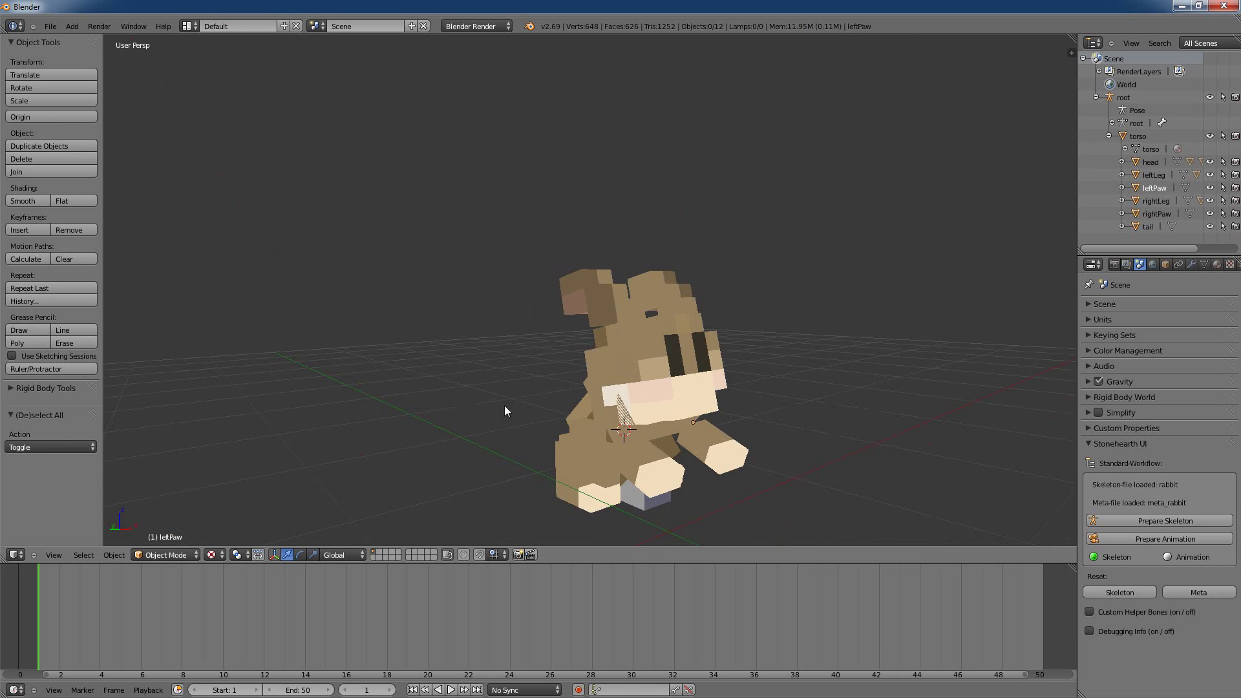
{"action": "middle_click_drag", "start_coordinate": [800, 444], "coordinate": [550, 415]}
{"action": "scroll", "coordinate": [703, 370], "scroll_direction": "down", "scroll_amount": 5}
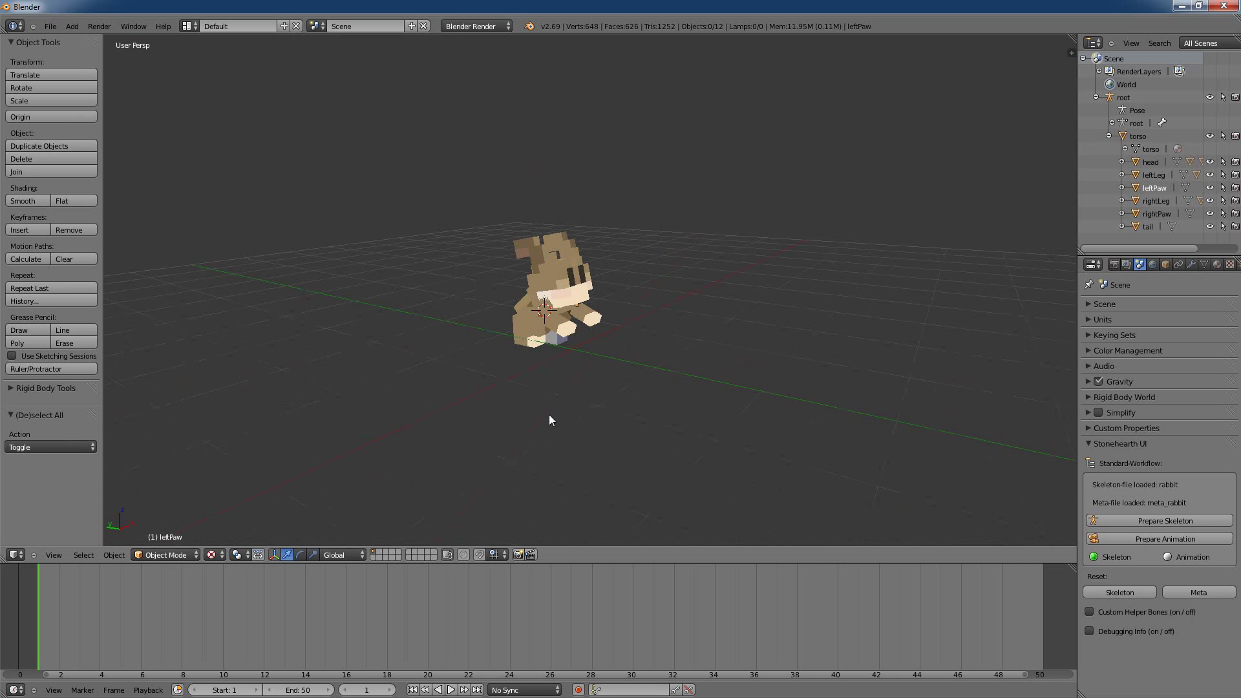
{"action": "mouse_move", "coordinate": [711, 413]}
{"action": "middle_mouse_down"}
{"action": "mouse_move", "coordinate": [735, 390]}
{"action": "mouse_move", "coordinate": [705, 393]}
{"action": "middle_mouse_up"}
{"action": "middle_click_drag", "start_coordinate": [538, 381], "coordinate": [657, 378]}
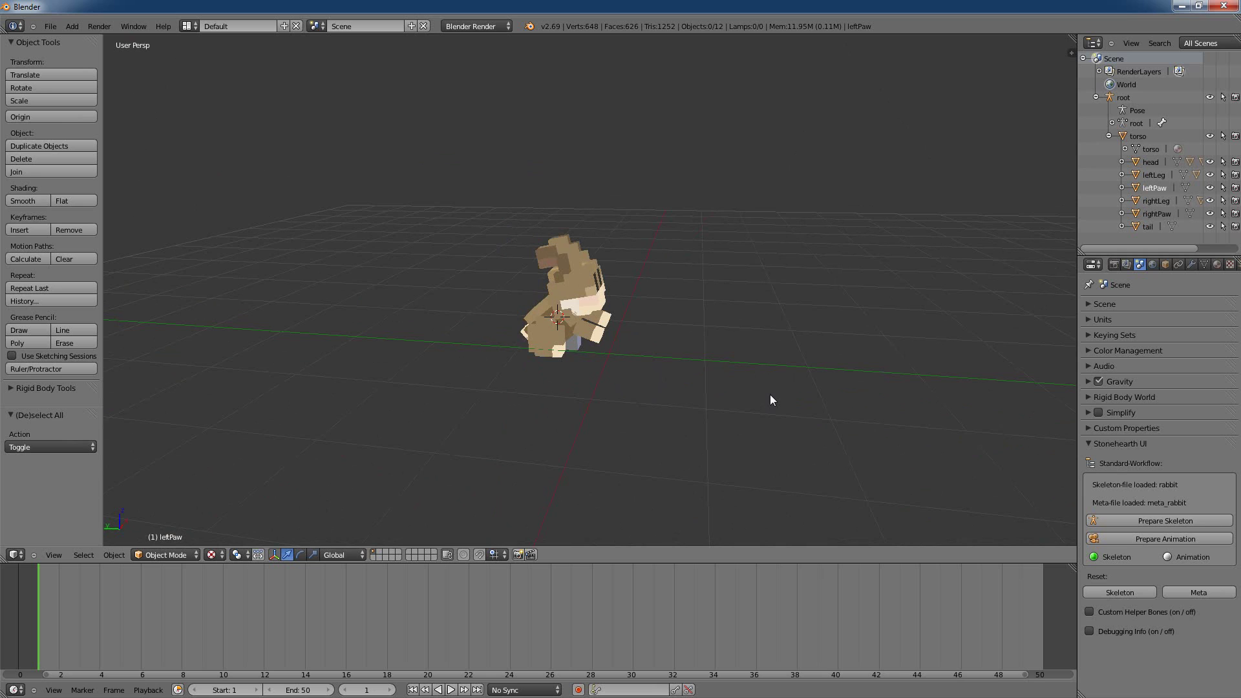
{"action": "middle_click_drag", "start_coordinate": [704, 399], "coordinate": [668, 369]}
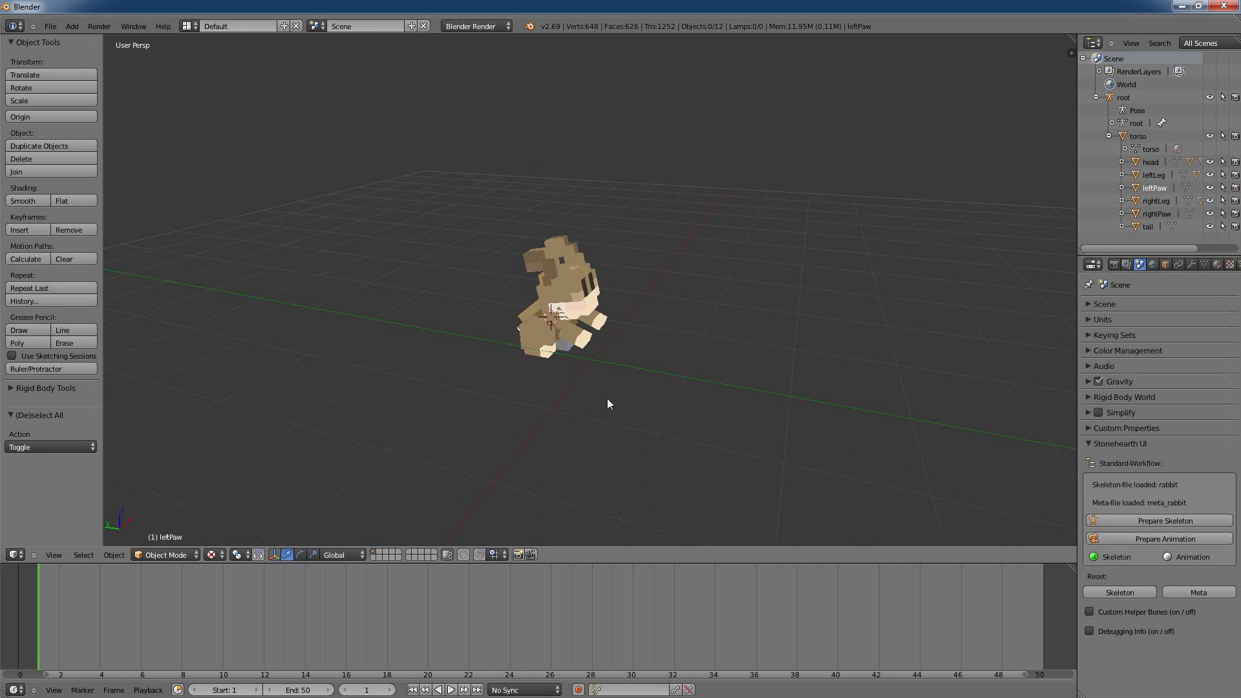
{"action": "scroll", "coordinate": [606, 398], "scroll_direction": "up", "scroll_amount": 3}
{"action": "scroll", "coordinate": [608, 403], "scroll_direction": "down", "scroll_amount": 3}
{"action": "scroll", "coordinate": [610, 459], "scroll_direction": "up", "scroll_amount": 3}
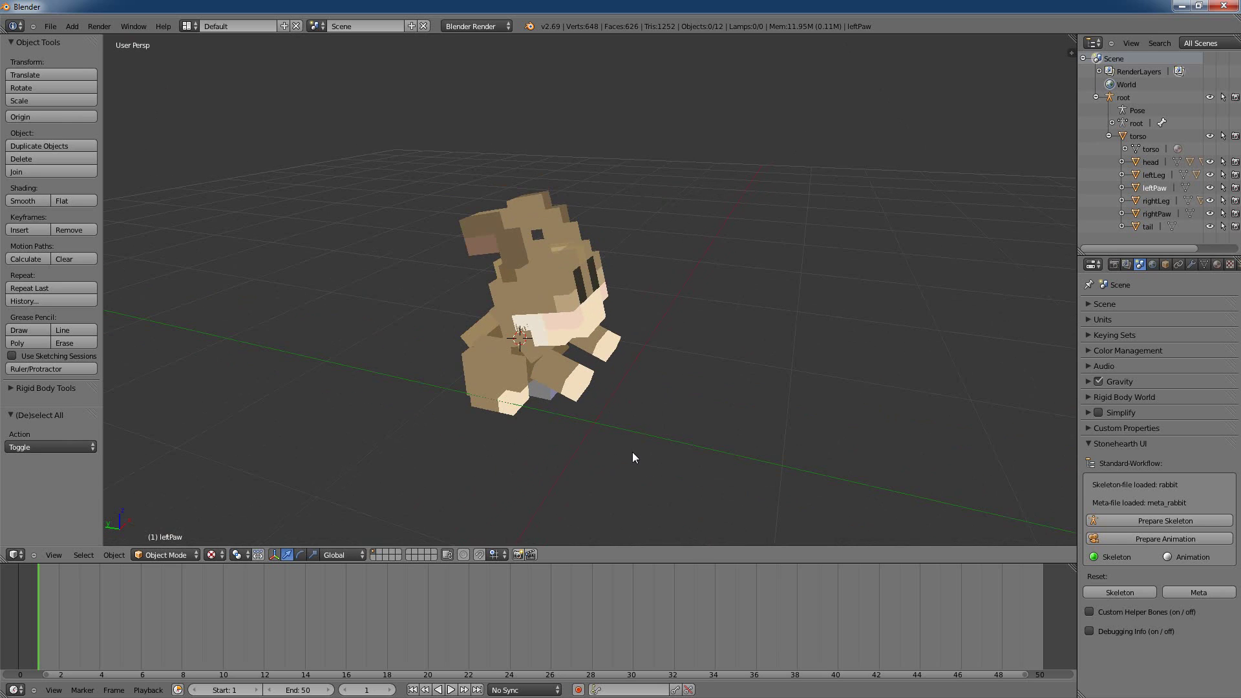
{"action": "middle_click_drag", "start_coordinate": [632, 453], "coordinate": [678, 434]}
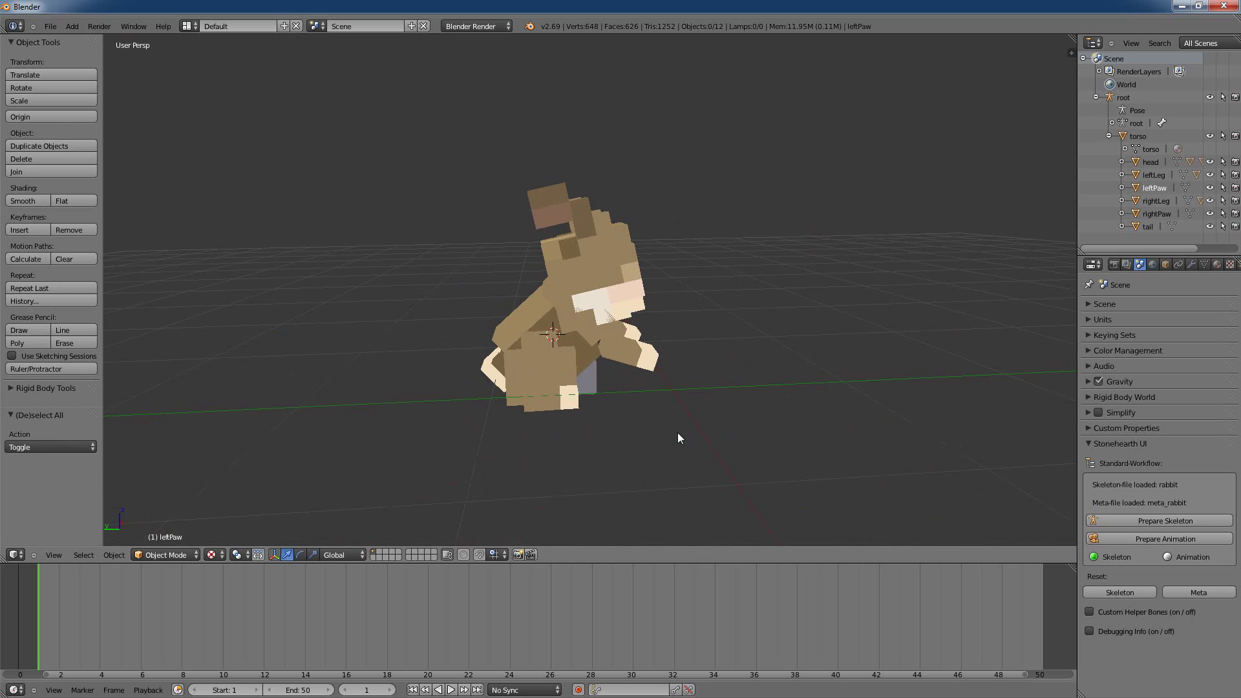
{"action": "middle_click_drag", "start_coordinate": [759, 432], "coordinate": [646, 439]}
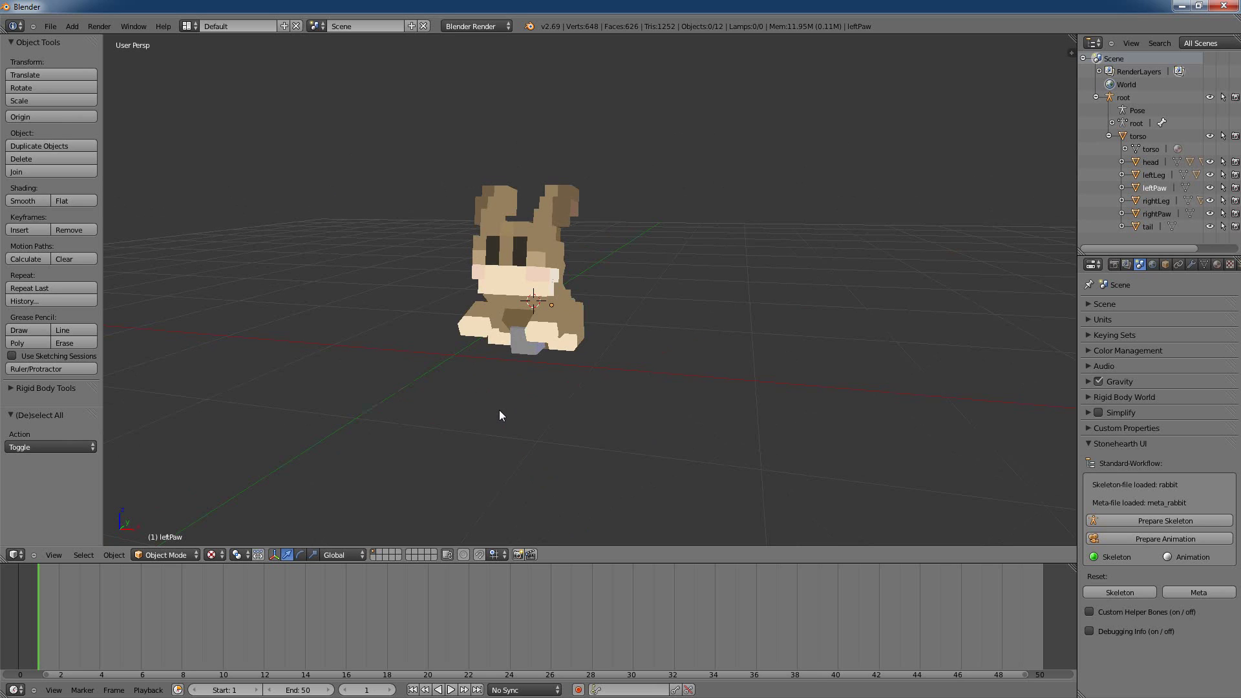
{"action": "middle_click_drag", "start_coordinate": [432, 447], "coordinate": [669, 442]}
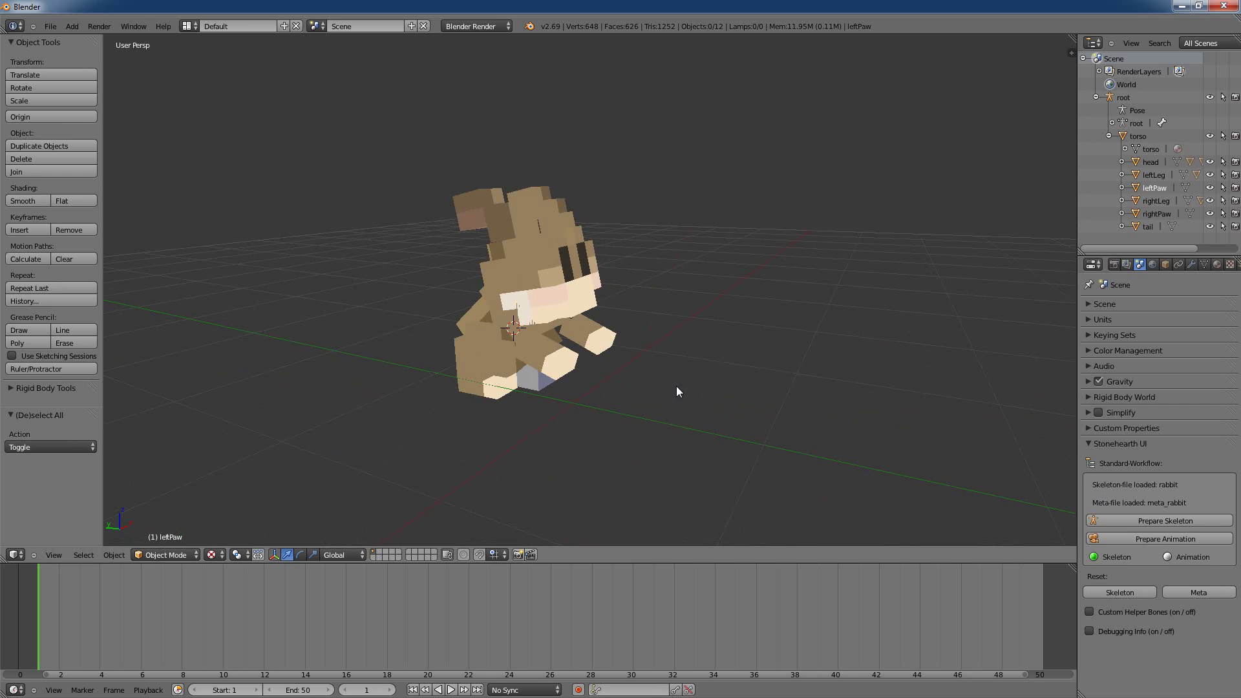
{"action": "middle_click_drag", "start_coordinate": [718, 396], "coordinate": [570, 409]}
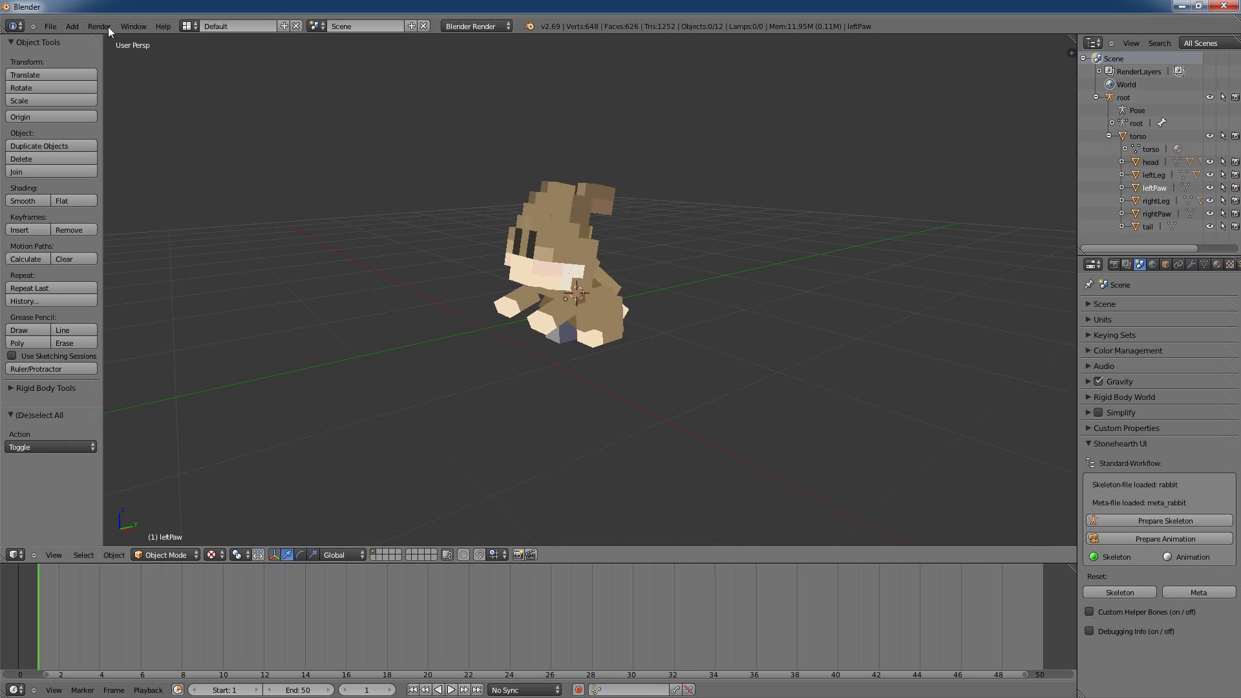
- Start a Stonehearth (.json) export and toggle the export type to Meta and back to Skeleton
{"action": "left_click", "coordinate": [53, 26]}
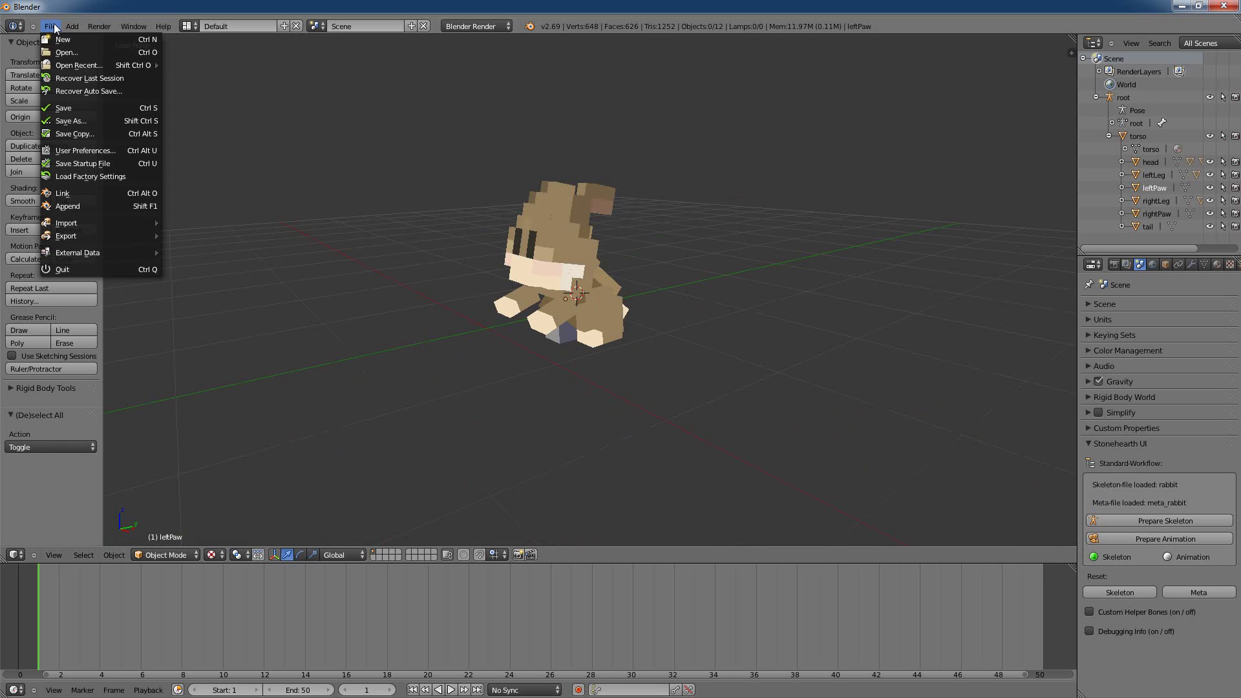
{"action": "mouse_move", "coordinate": [101, 236]}
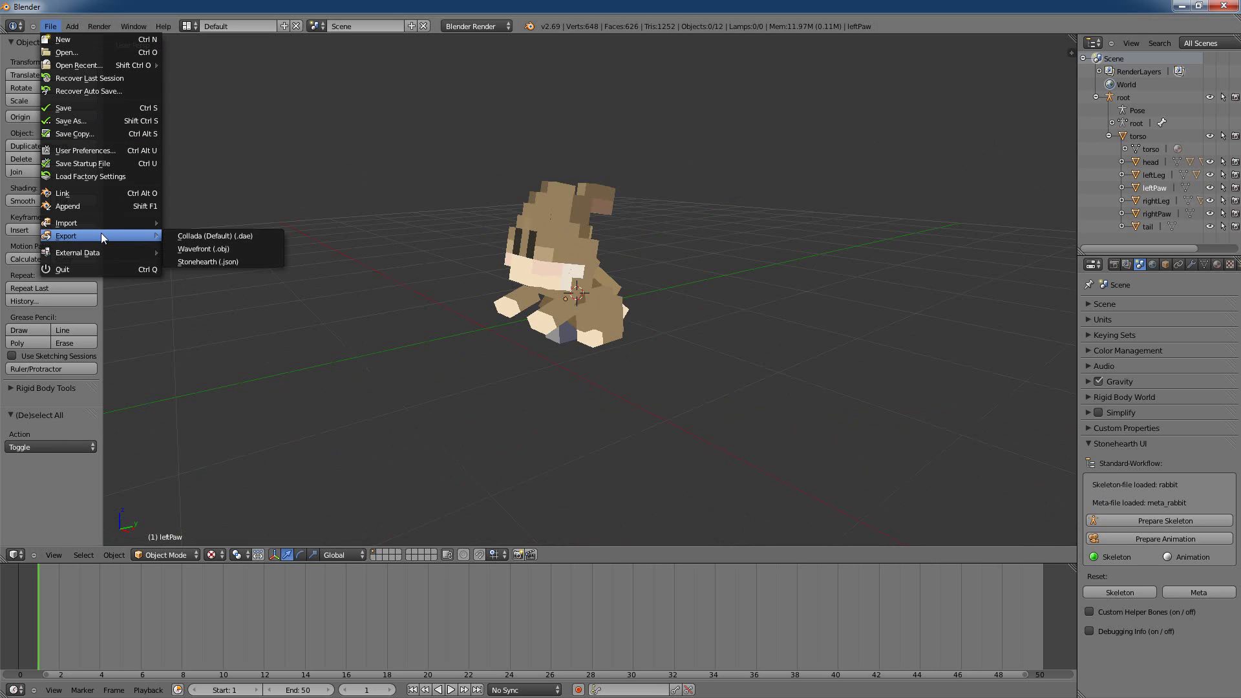
{"action": "left_click", "coordinate": [204, 262]}
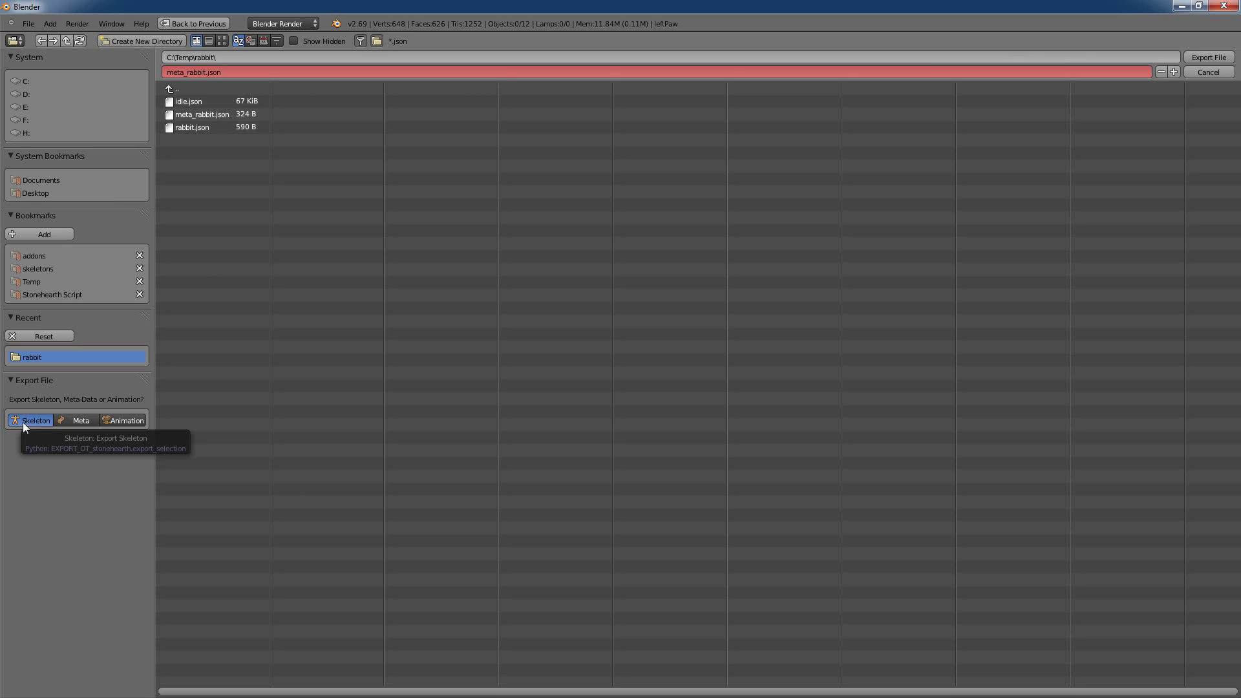
{"action": "left_click", "coordinate": [68, 422]}
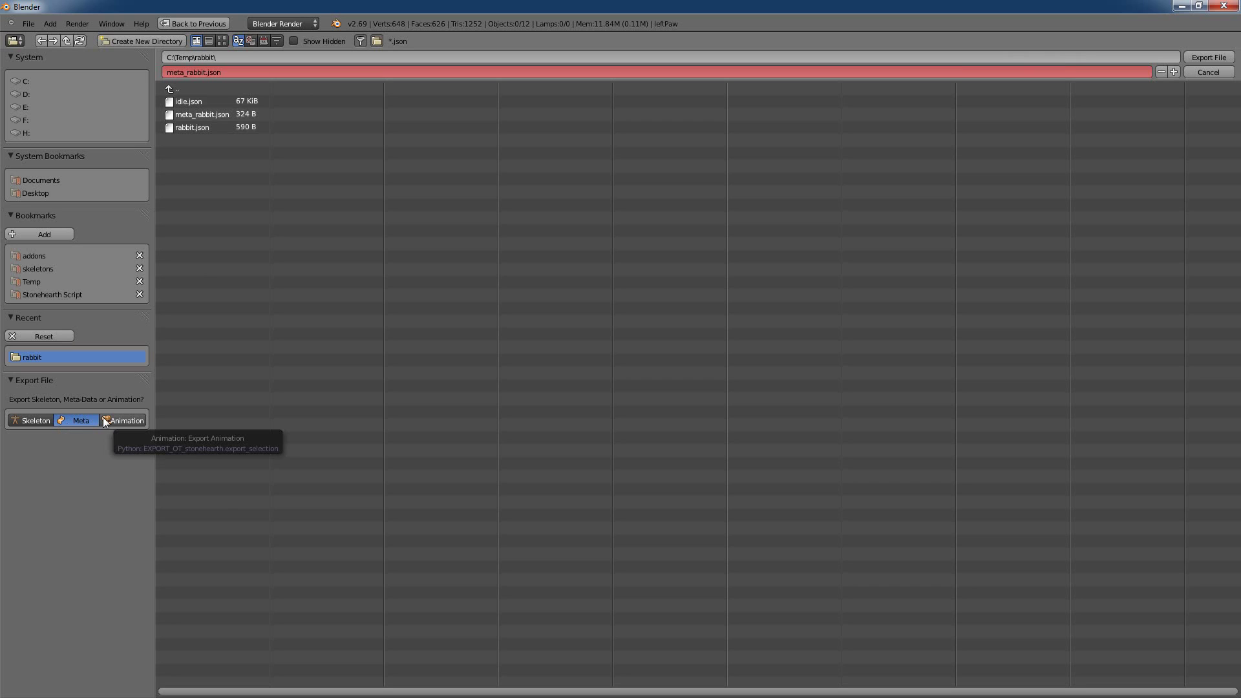
{"action": "left_click", "coordinate": [21, 421]}
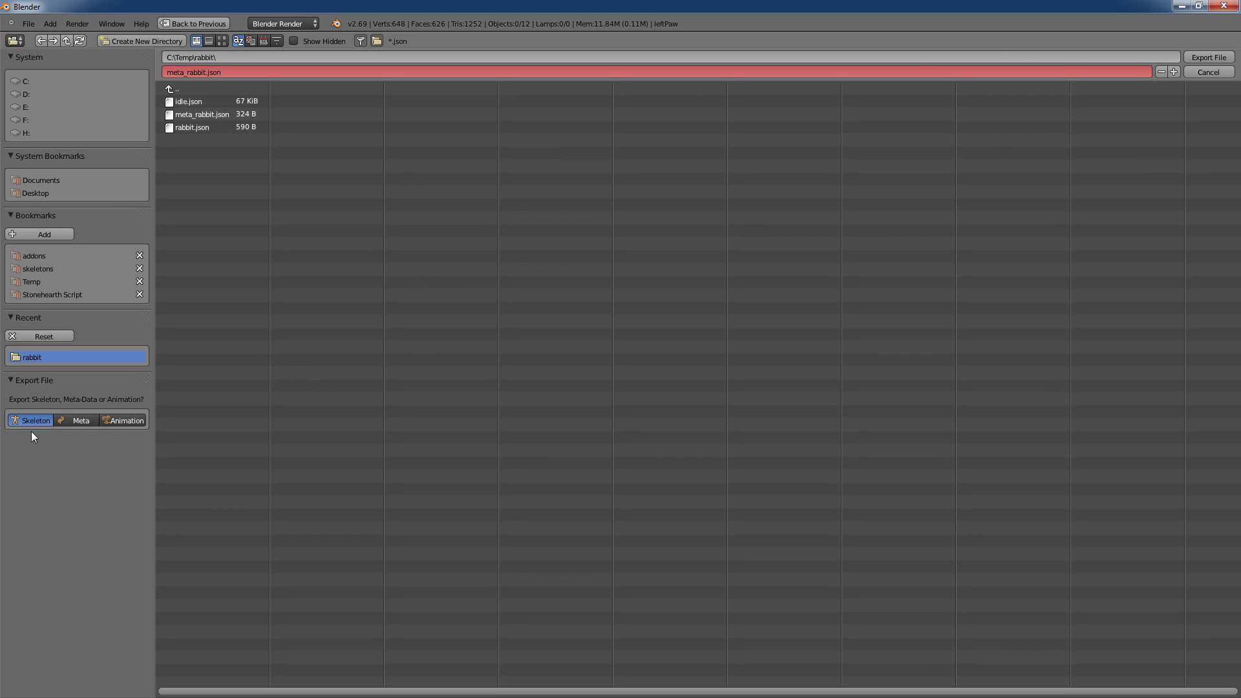
- Run the export into C:\Temp\rabbit, orbit around the rabbit, then bring up meta_rabbit.json in Notepad
{"action": "left_click", "coordinate": [78, 420]}
{"action": "key", "text": "Return"}
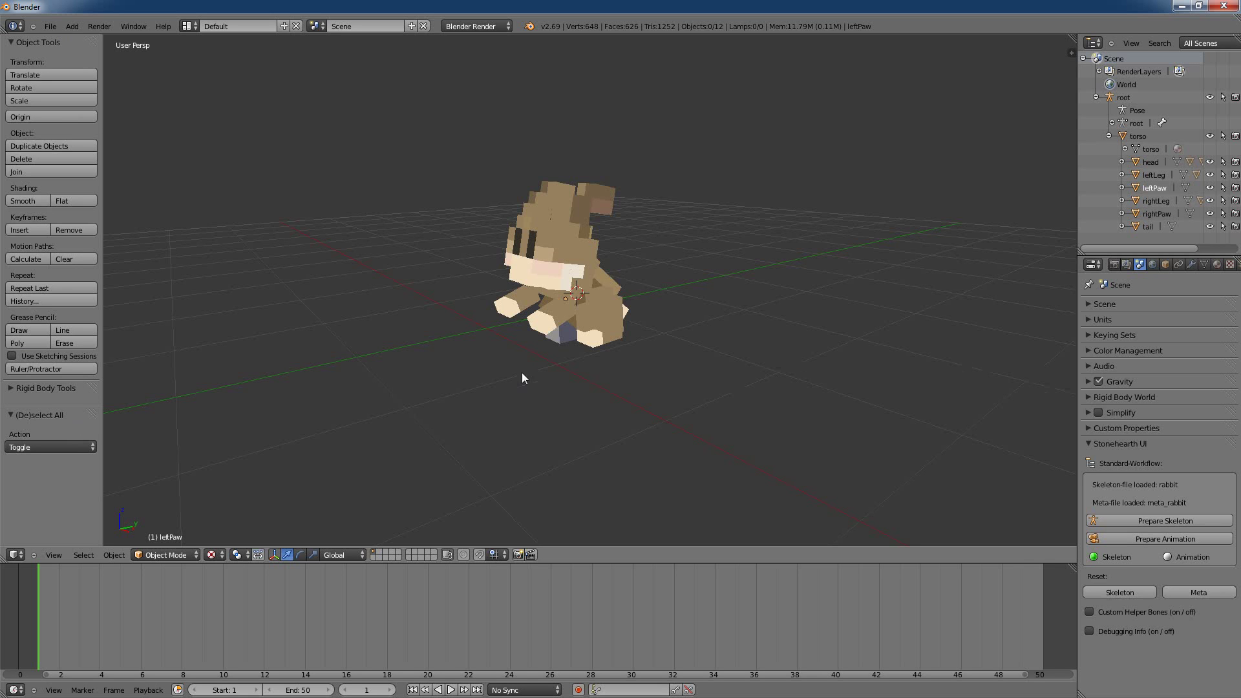
{"action": "middle_click_drag", "start_coordinate": [406, 377], "coordinate": [654, 420]}
{"action": "middle_click_drag", "start_coordinate": [681, 363], "coordinate": [777, 429]}
{"action": "middle_click_drag", "start_coordinate": [863, 452], "coordinate": [646, 414]}
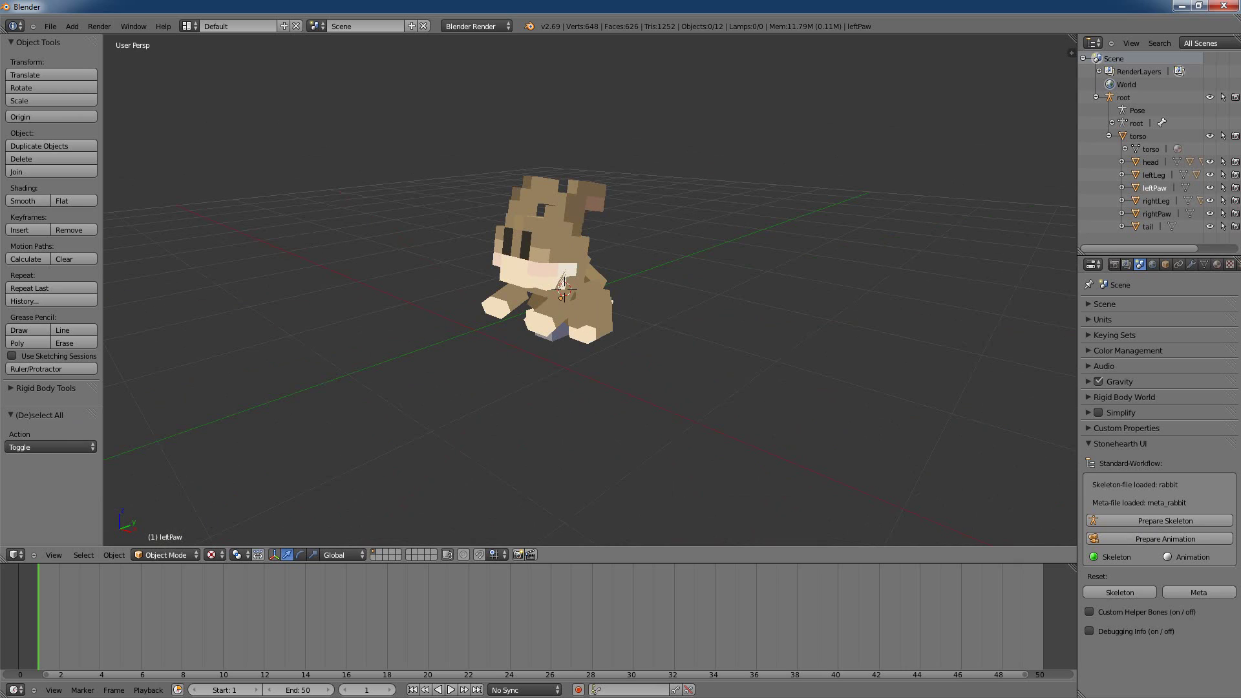
{"action": "key", "text": "alt+Tab"}
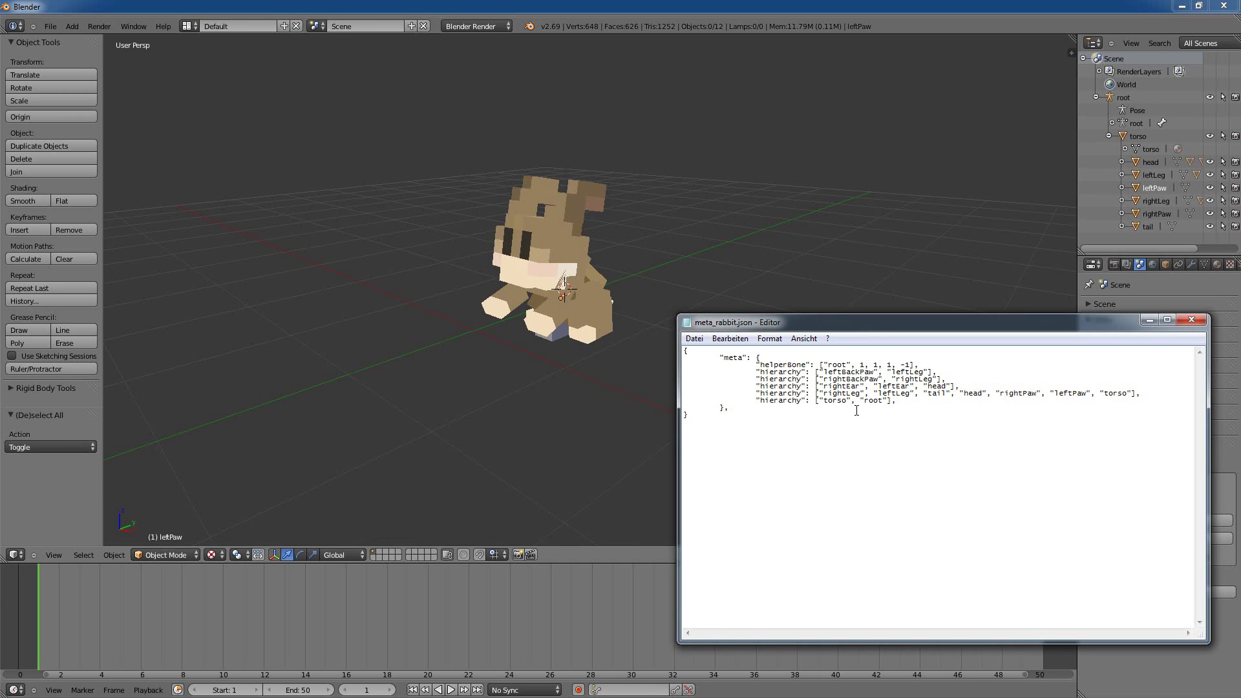
- Highlight the helperBone entry and the second hierarchy line in meta_rabbit.json, then deselect
{"action": "left_click", "coordinate": [757, 372]}
{"action": "double_click", "coordinate": [758, 364]}
{"action": "left_click", "coordinate": [775, 373]}
{"action": "double_click", "coordinate": [775, 373]}
{"action": "left_click", "coordinate": [775, 389]}
- Return to Blender and orbit the rabbit to face the camera
{"action": "left_click", "coordinate": [778, 308]}
{"action": "middle_click_drag", "start_coordinate": [776, 303], "coordinate": [789, 431]}
{"action": "middle_click_drag", "start_coordinate": [724, 391], "coordinate": [747, 403]}
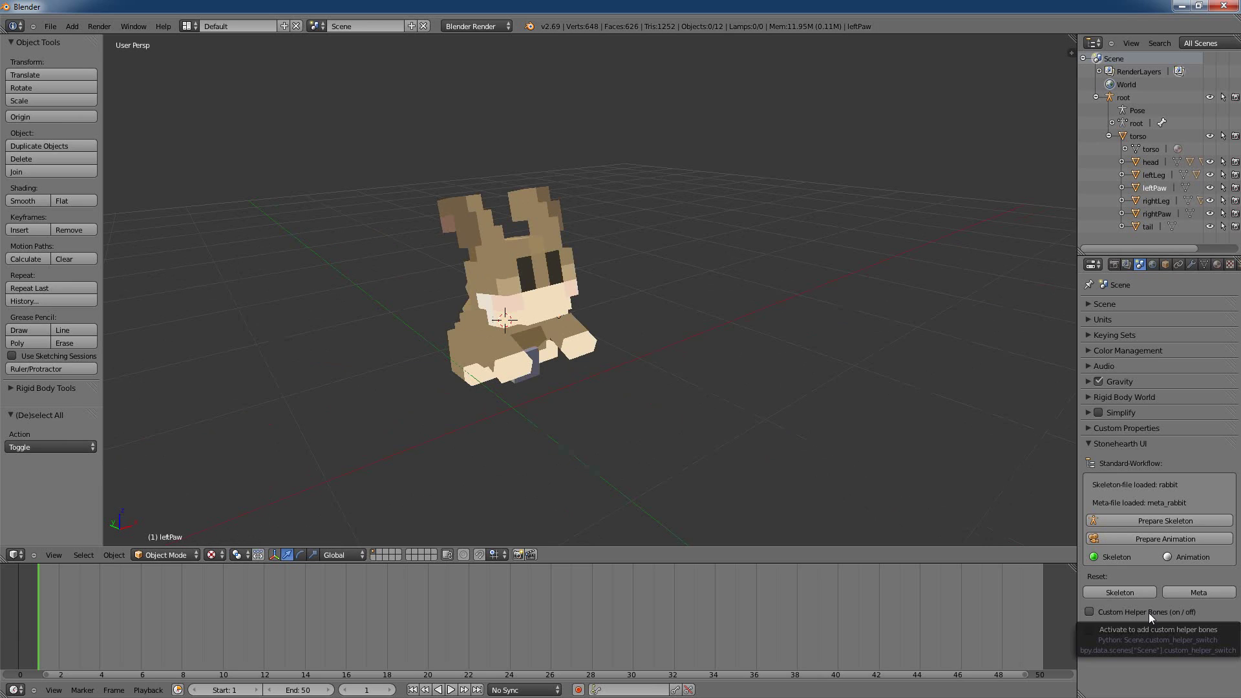
- Enable Custom Helper Bones and add a helper bone named 'test'
{"action": "left_click", "coordinate": [1093, 613]}
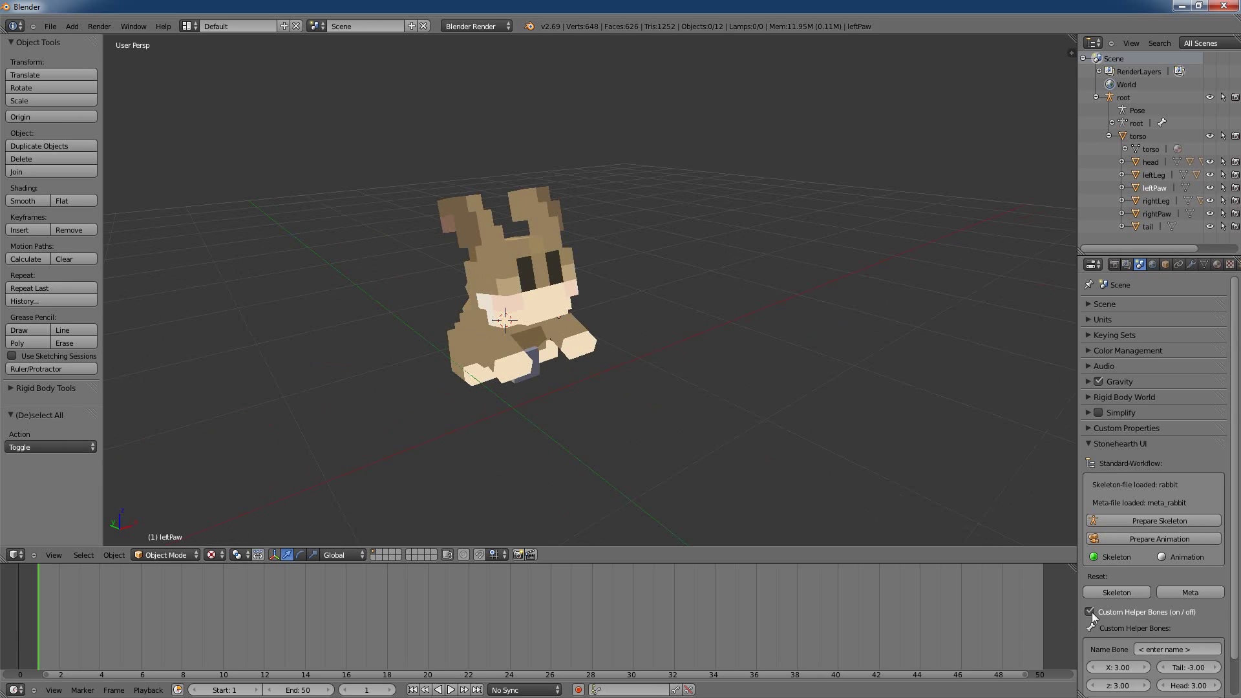
{"action": "scroll", "coordinate": [1169, 530], "scroll_direction": "down", "scroll_amount": 2}
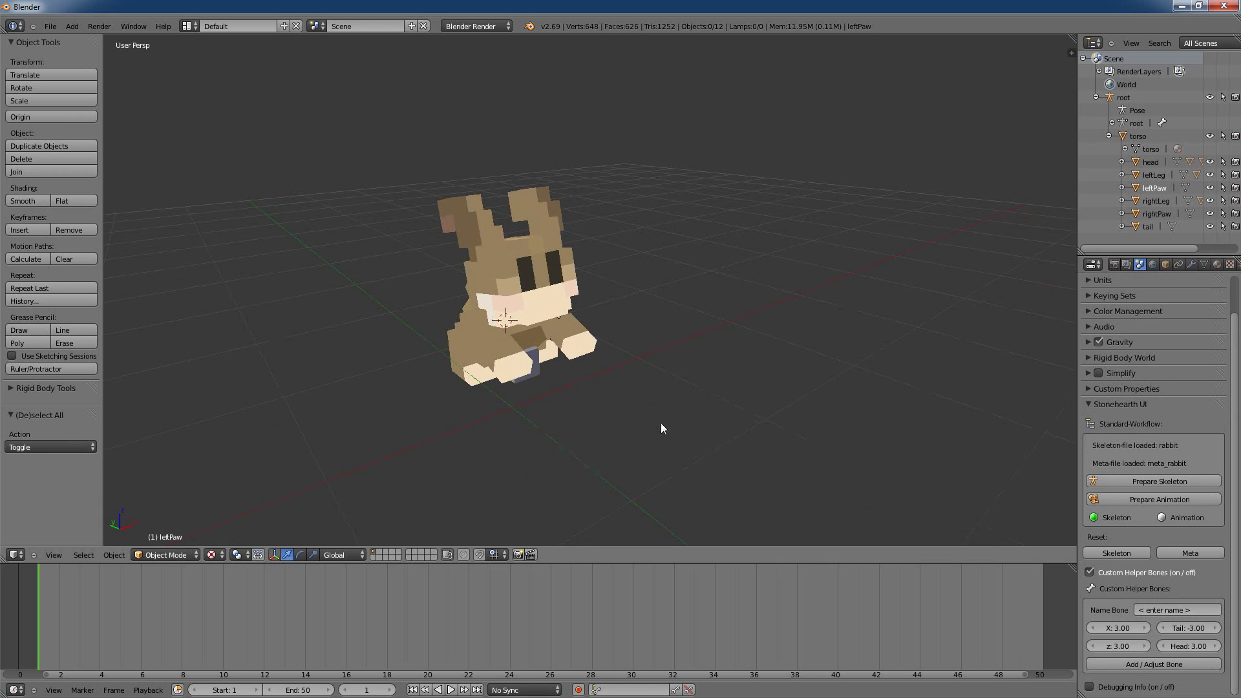
{"action": "mouse_move", "coordinate": [534, 367]}
{"action": "middle_mouse_down"}
{"action": "mouse_move", "coordinate": [659, 476]}
{"action": "mouse_move", "coordinate": [532, 379]}
{"action": "middle_mouse_up"}
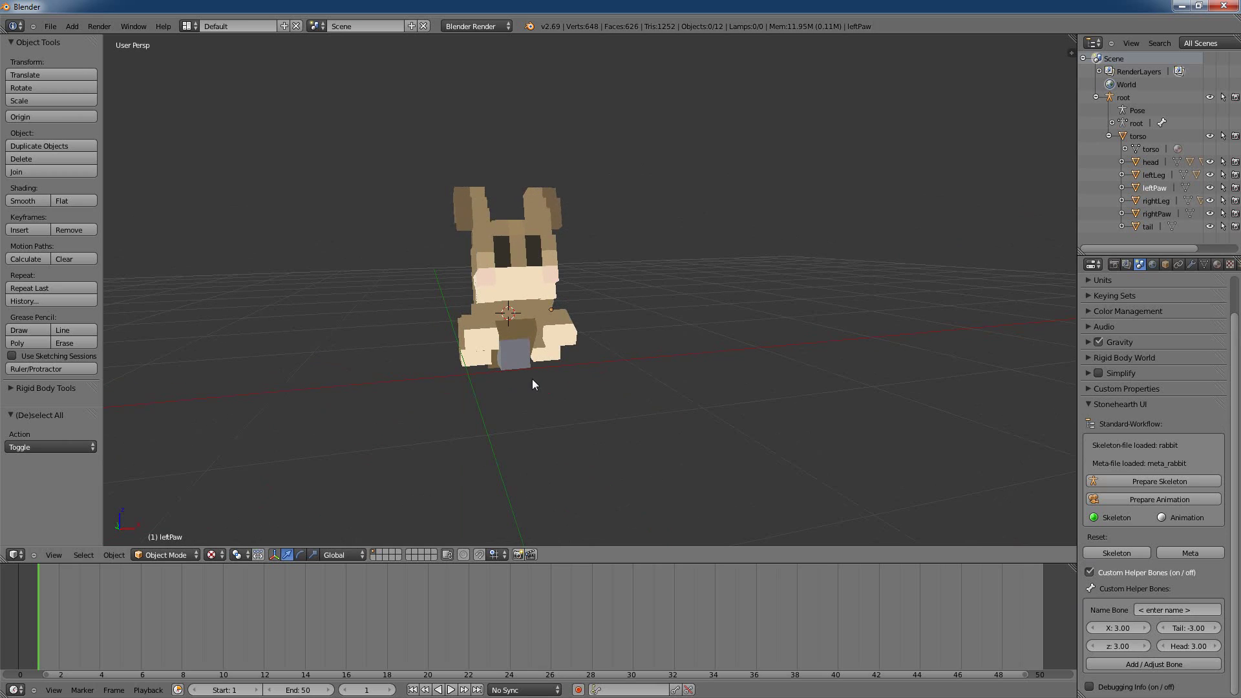
{"action": "left_click", "coordinate": [1166, 610]}
{"action": "type", "text": "test"}
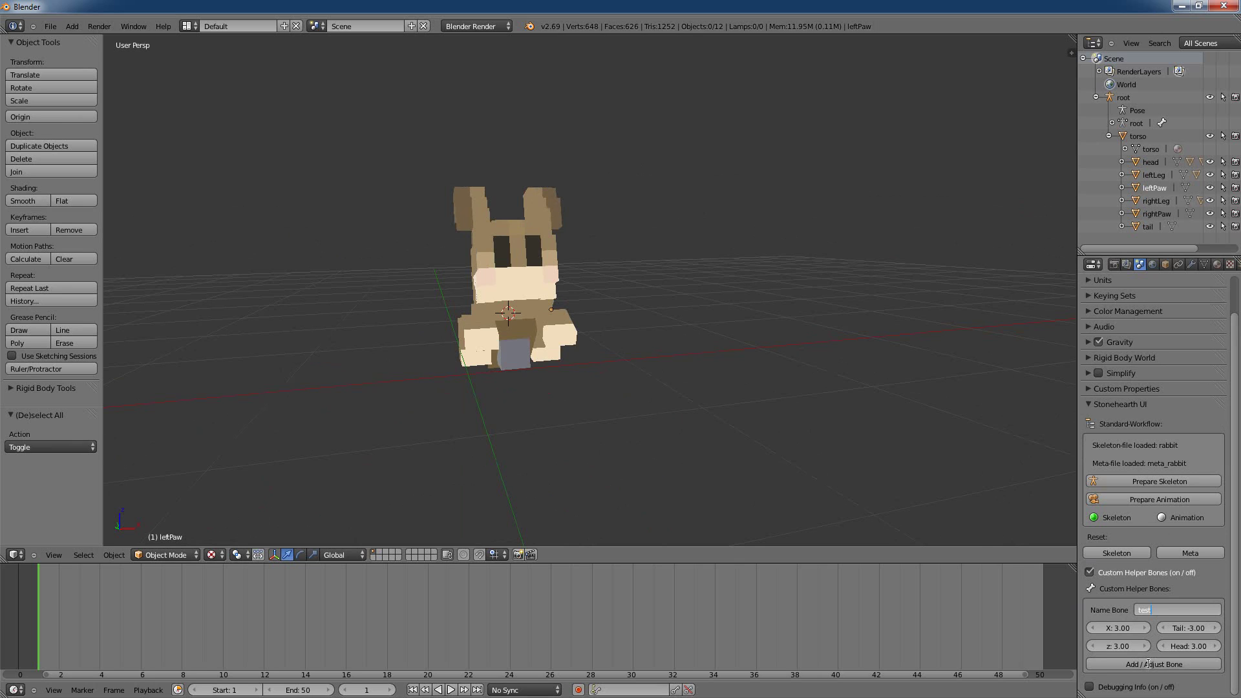
{"action": "left_click", "coordinate": [1148, 664]}
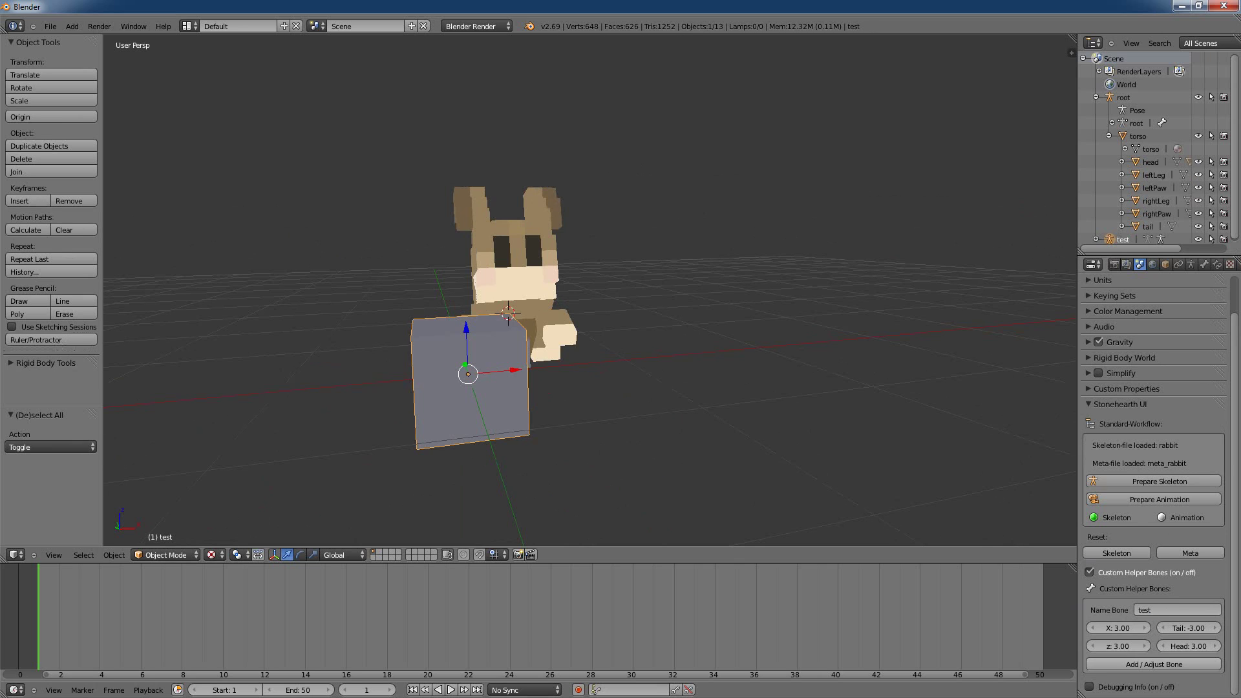
- Move the new test cube down to Z −2.298, just beneath the rabbit
{"action": "middle_click_drag", "start_coordinate": [756, 460], "coordinate": [659, 456]}
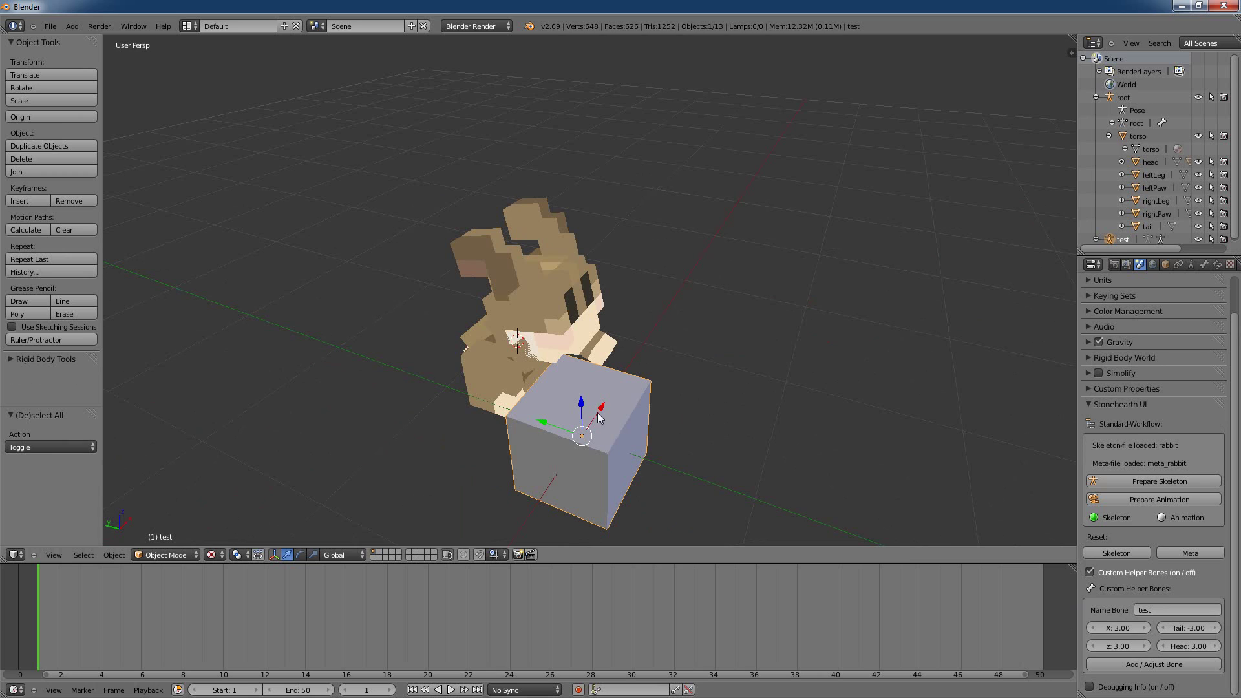
{"action": "key", "text": "g"}
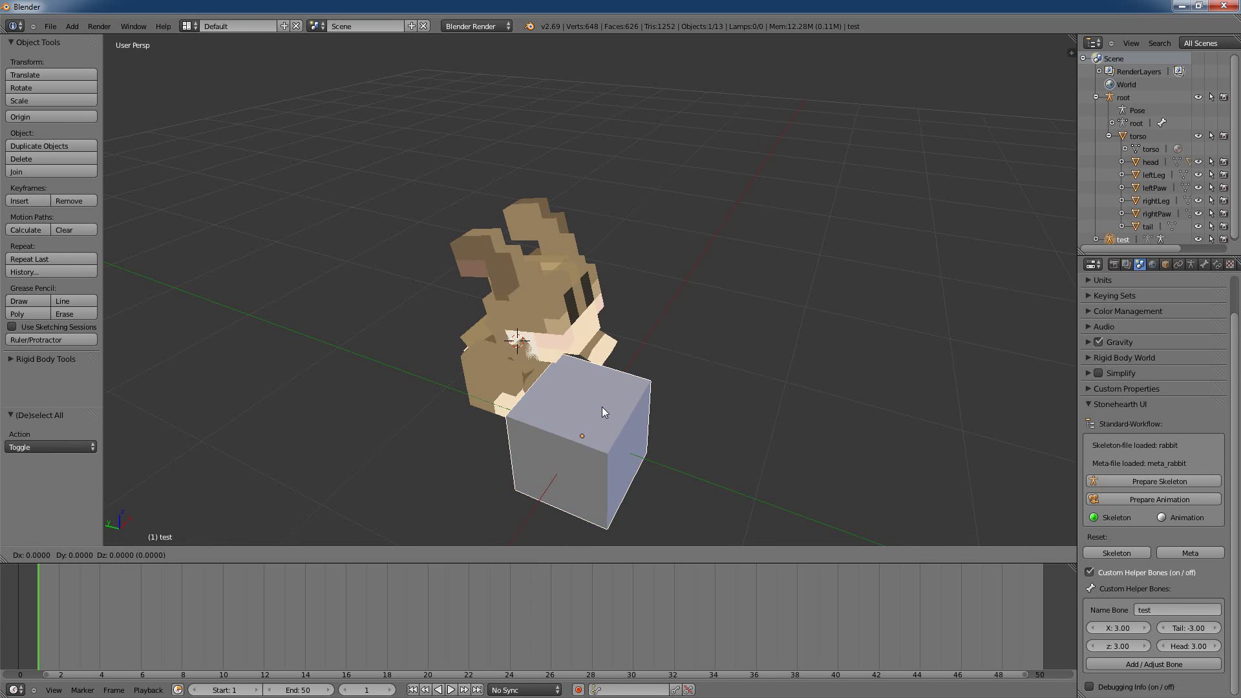
{"action": "left_click", "coordinate": [649, 339]}
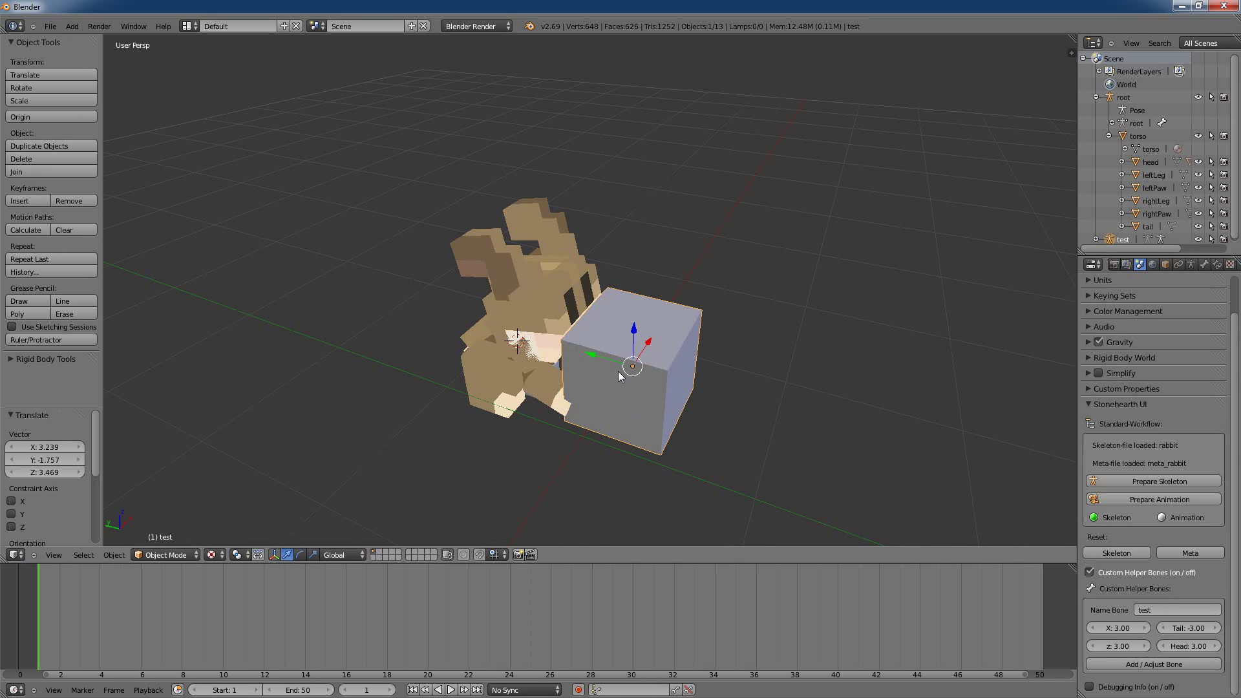
{"action": "left_click_drag", "start_coordinate": [592, 351], "coordinate": [535, 363]}
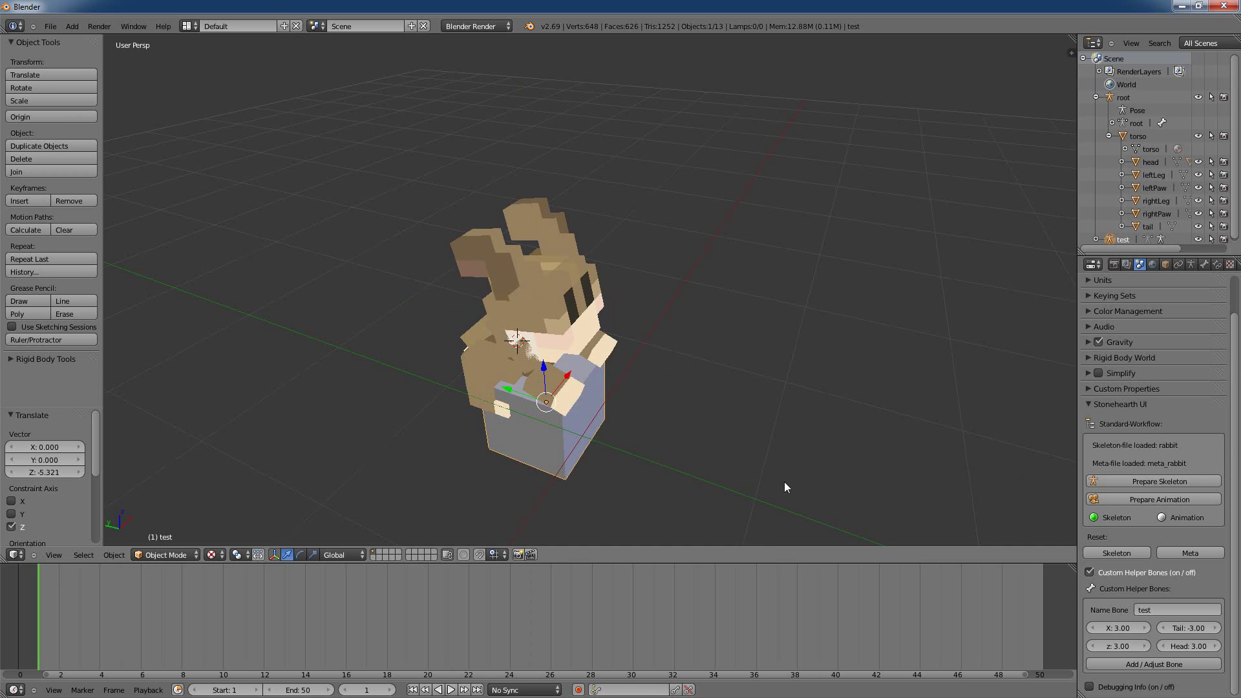
{"action": "middle_click_drag", "start_coordinate": [784, 482], "coordinate": [486, 335]}
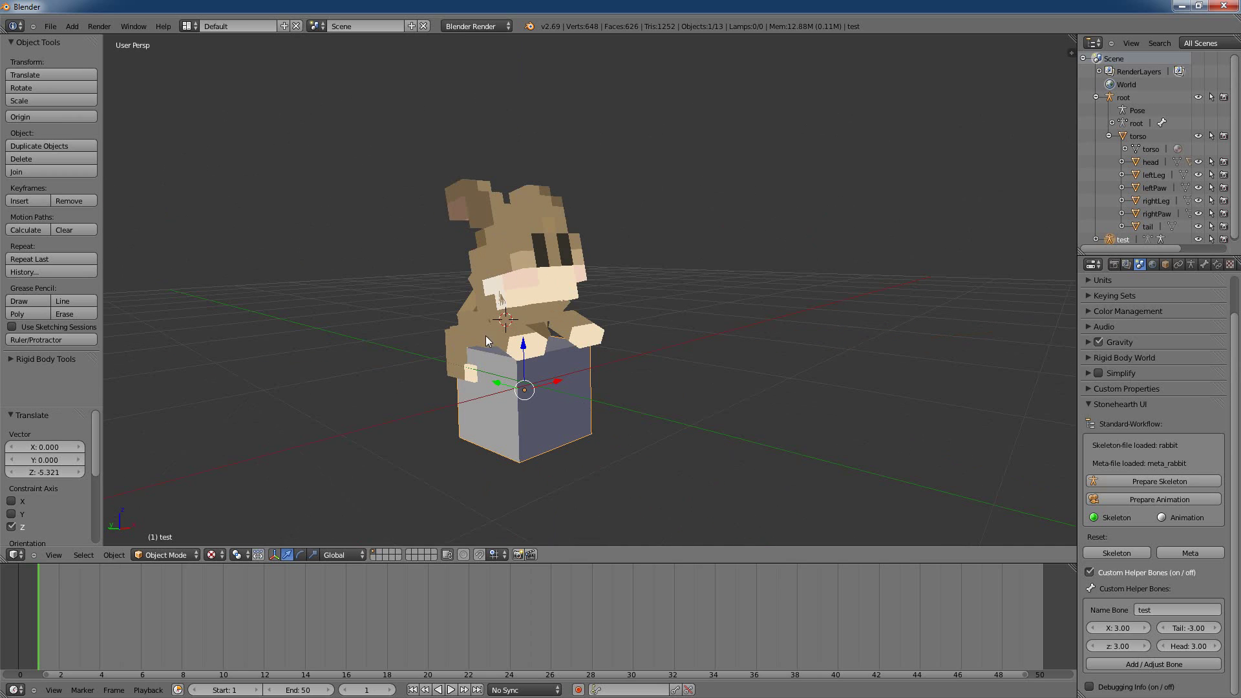
{"action": "left_click_drag", "start_coordinate": [525, 343], "coordinate": [522, 380]}
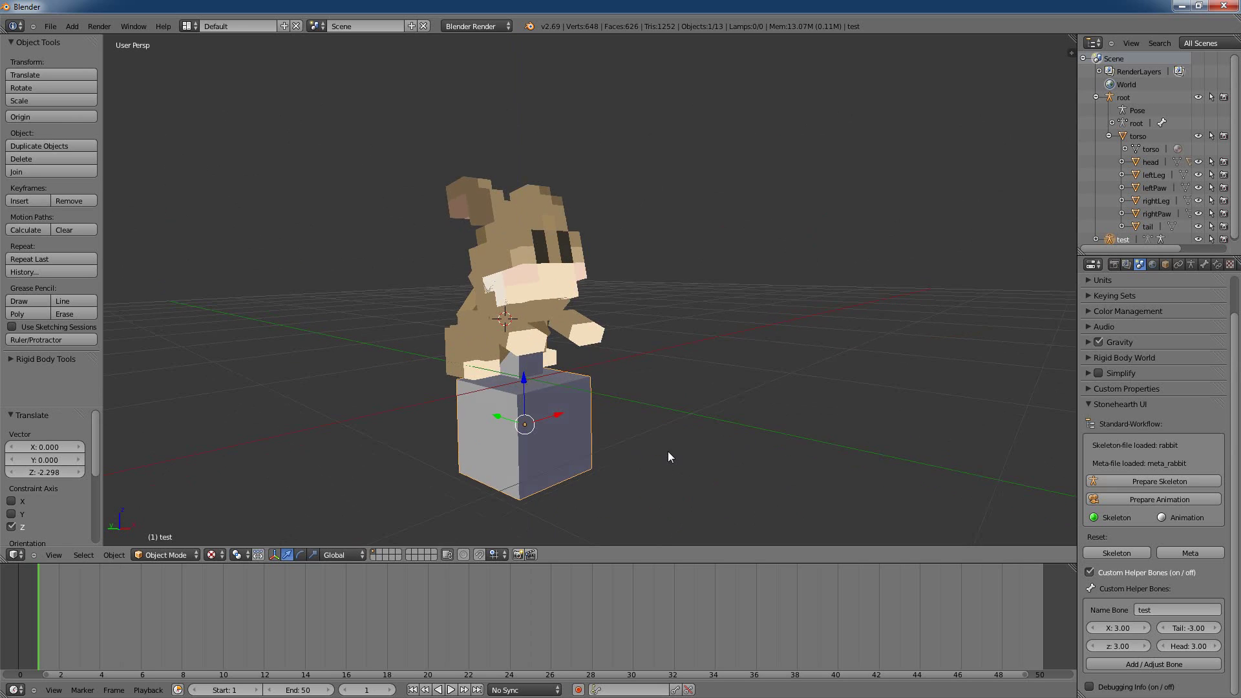
{"action": "middle_click_drag", "start_coordinate": [668, 451], "coordinate": [694, 463]}
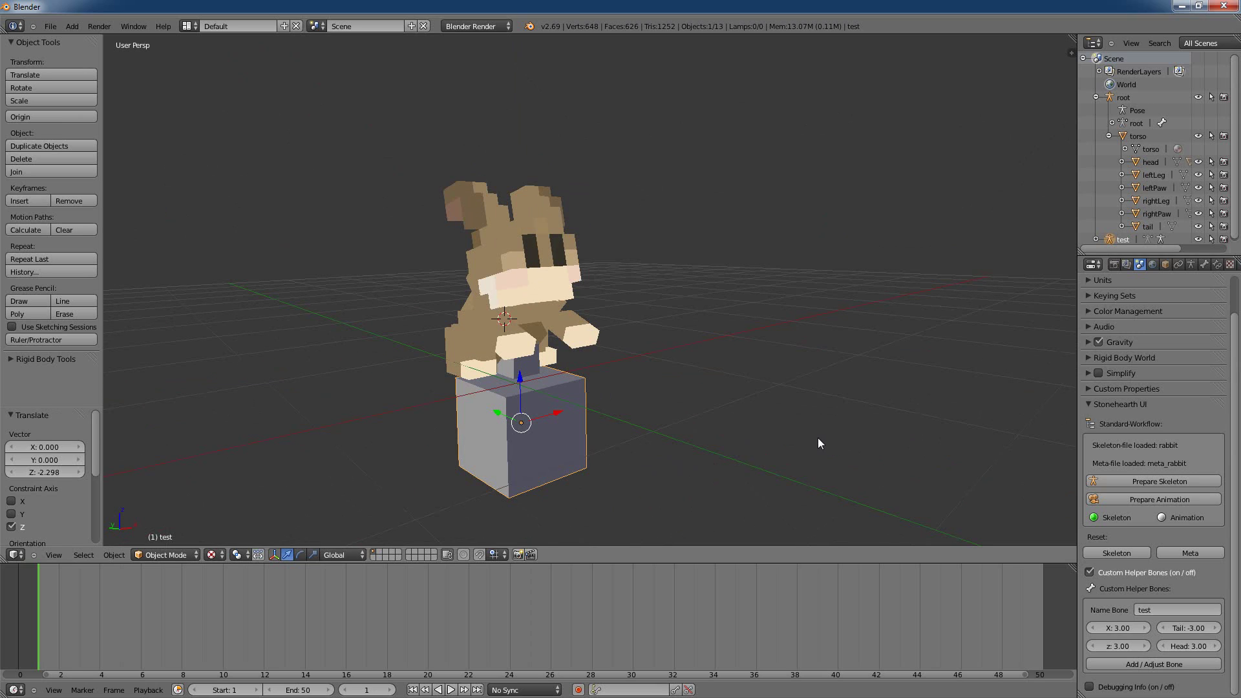
- Turn off Custom Helper Bones in the Stonehearth panel
{"action": "left_click", "coordinate": [1089, 572]}
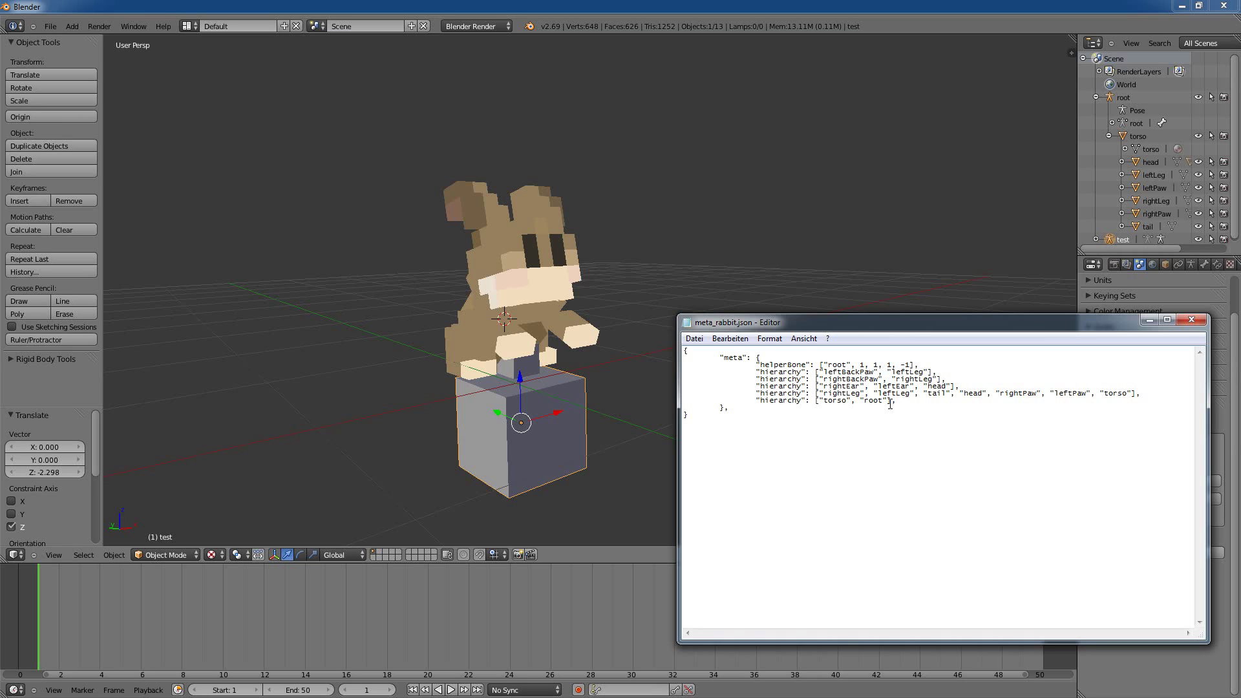
- Highlight the "meta" key in meta_rabbit.json, then deselect it
{"action": "double_click", "coordinate": [744, 360]}
{"action": "left_click", "coordinate": [744, 359]}
{"action": "middle_click_drag", "start_coordinate": [849, 278], "coordinate": [881, 294]}
{"action": "mouse_move", "coordinate": [731, 437]}
{"action": "middle_mouse_down"}
{"action": "mouse_move", "coordinate": [762, 418]}
{"action": "mouse_move", "coordinate": [715, 420]}
{"action": "middle_mouse_up"}
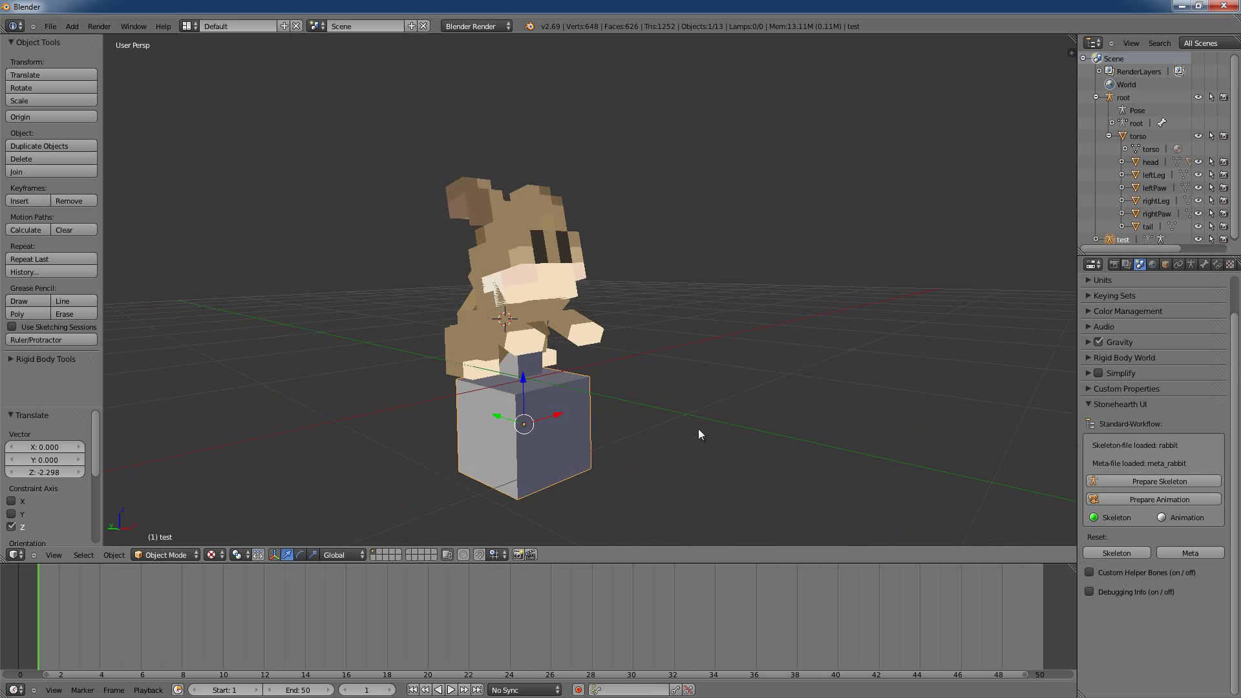
{"action": "middle_click_drag", "start_coordinate": [714, 427], "coordinate": [642, 460]}
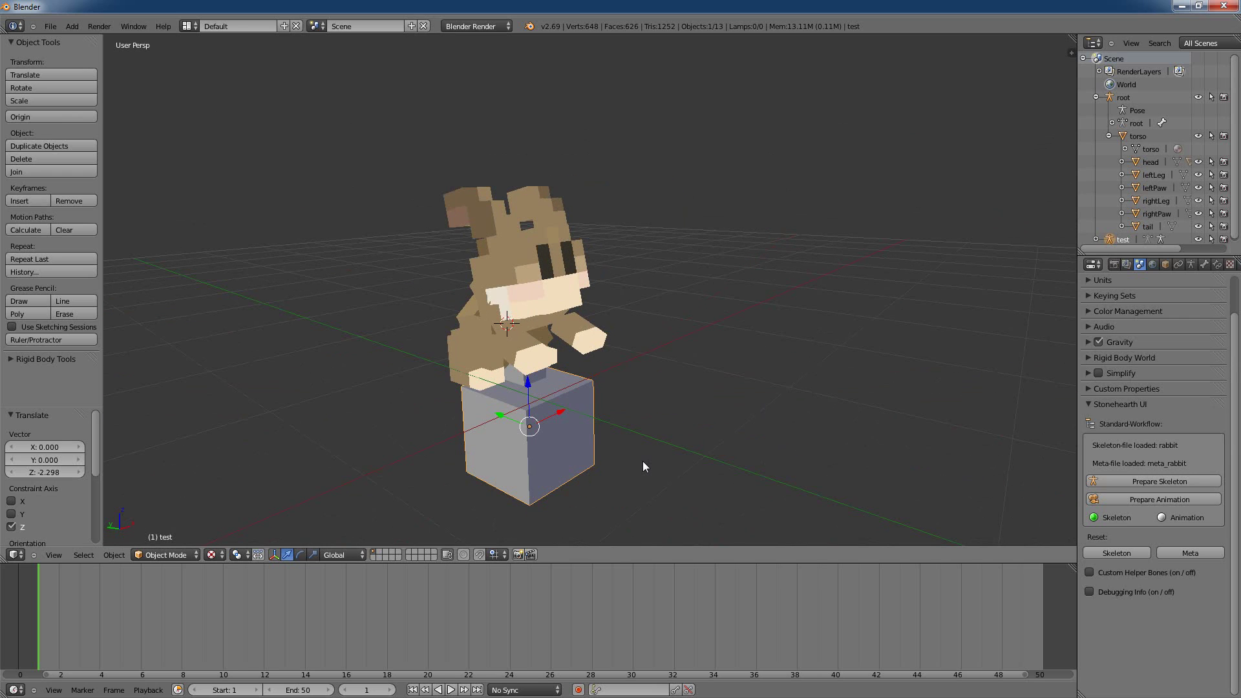